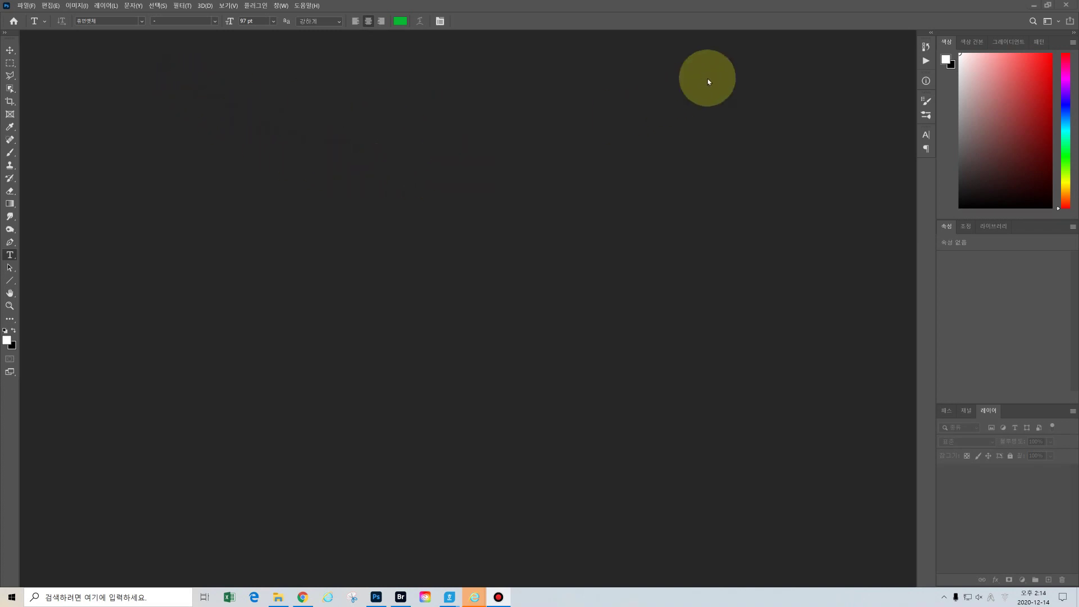
- Open the snowy tree-lined path photo 0Z0A8945.jpg from the 눈내리는 장면 만들기 folder
left_click(856, 12)
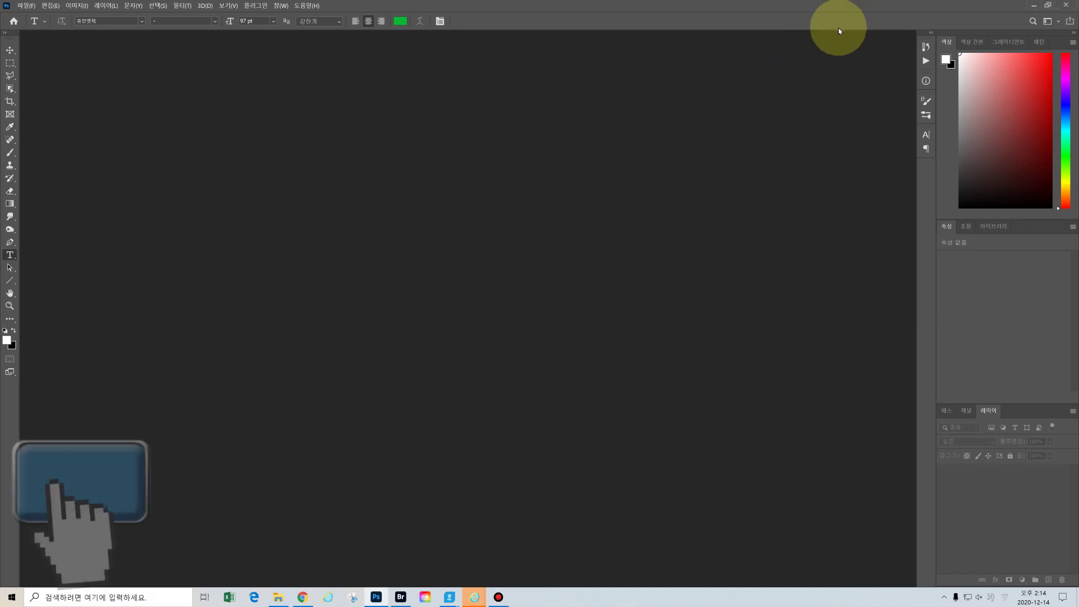
key("ctrl+o")
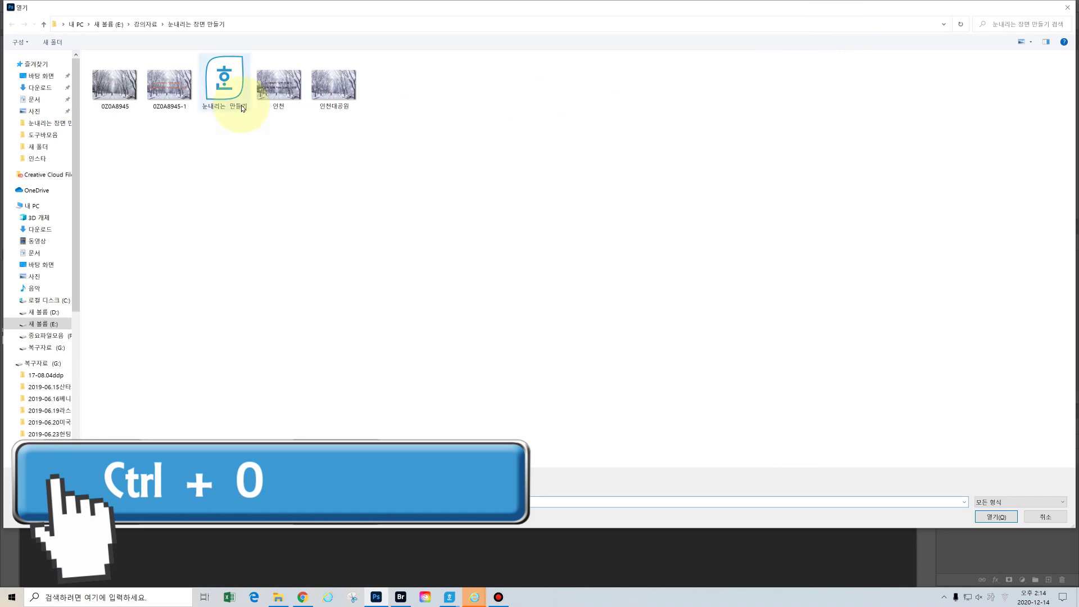
left_click(121, 92)
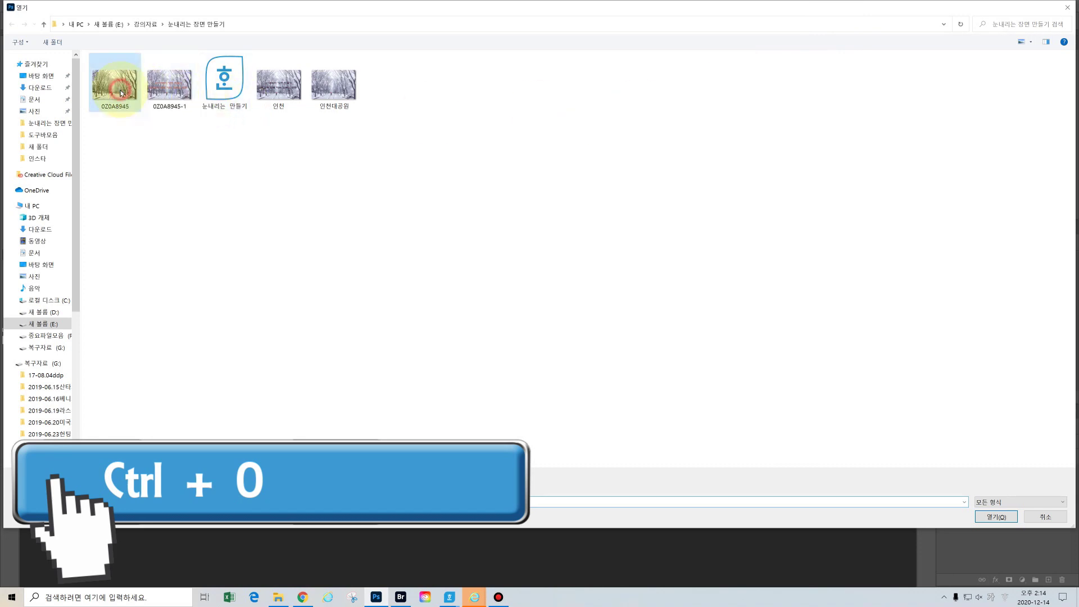
left_click(996, 517)
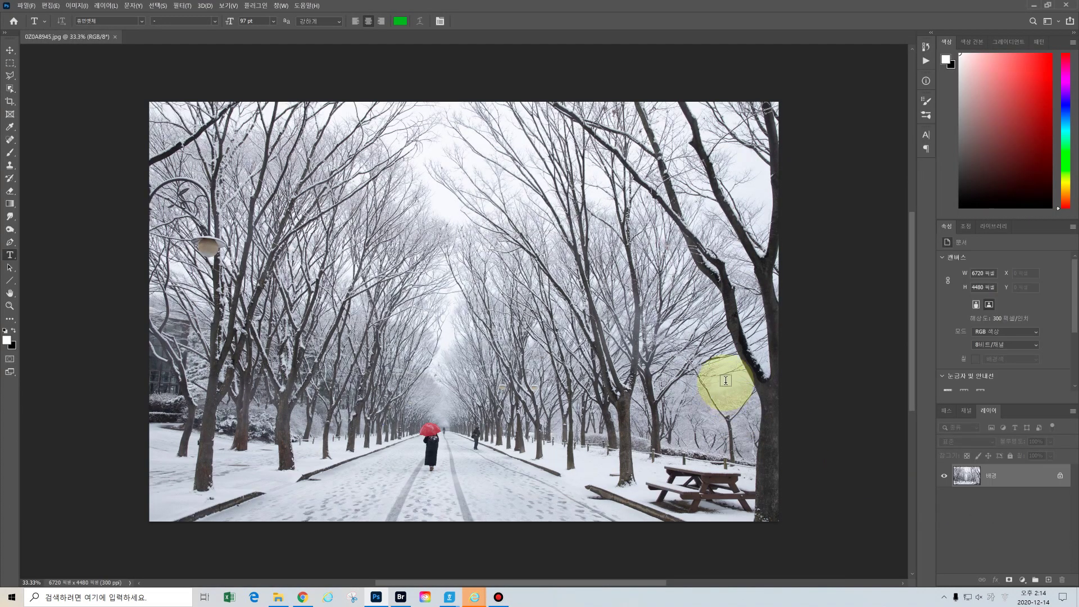
left_click(27, 6)
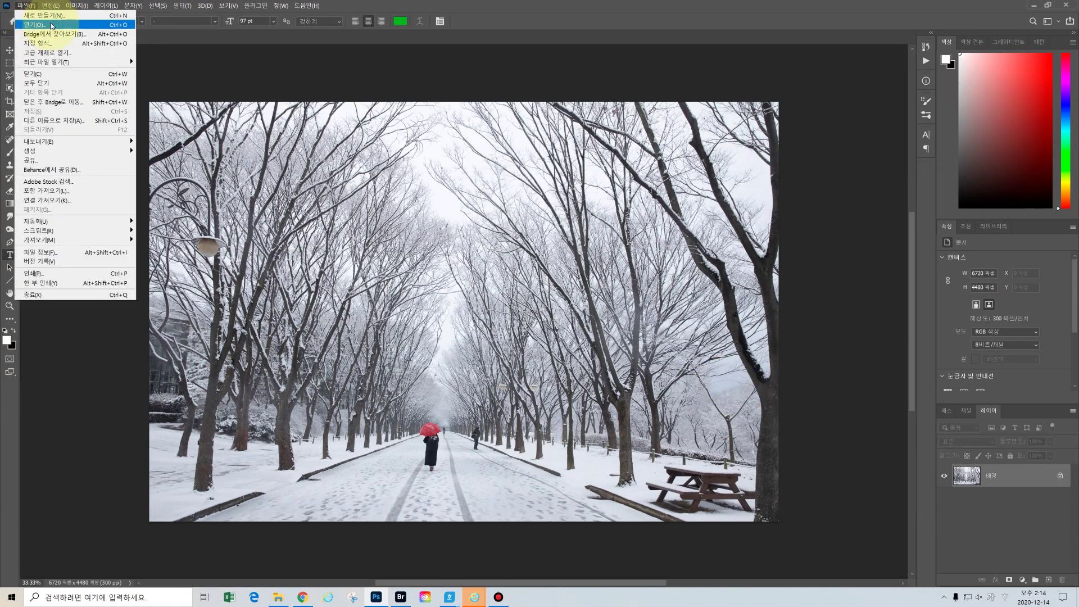
left_click(658, 7)
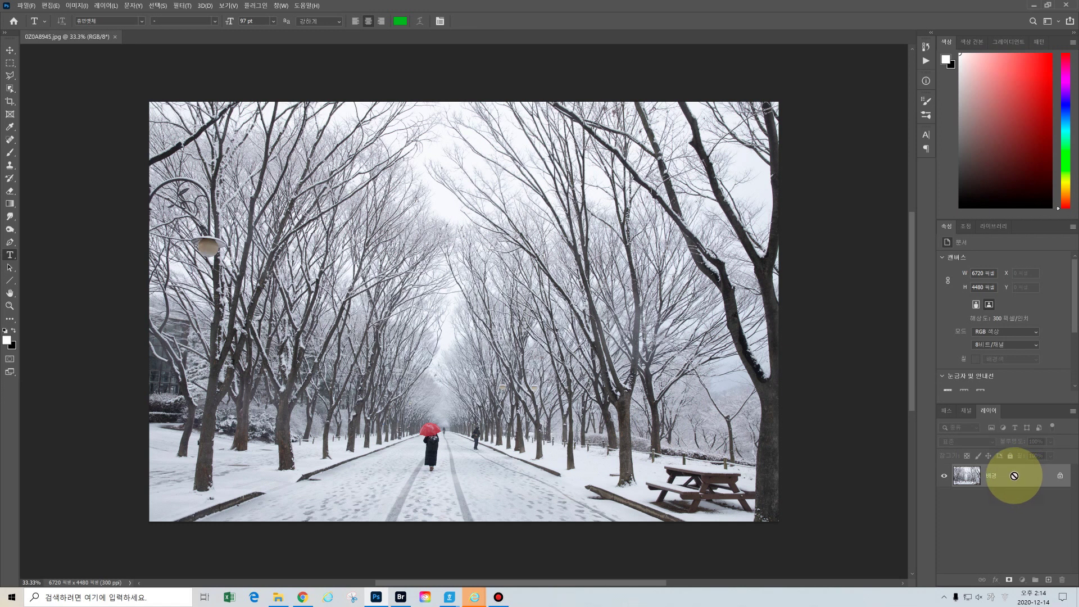
- Duplicate the background layer and add an empty layer above the copy, with black as the foreground colour
key("ctrl+j")
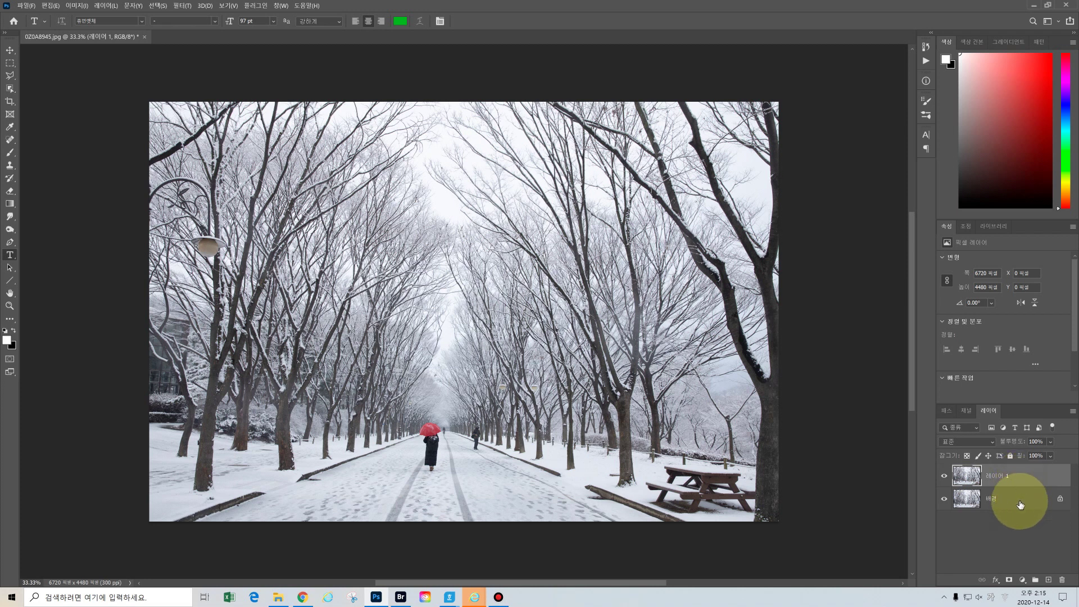
left_click(1048, 580)
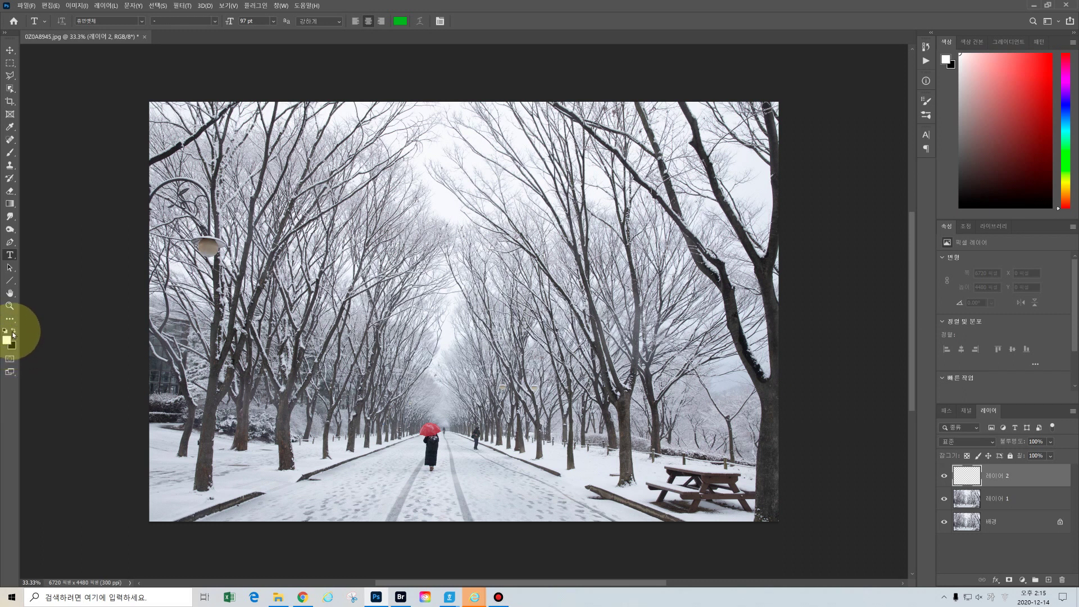
left_click(13, 331)
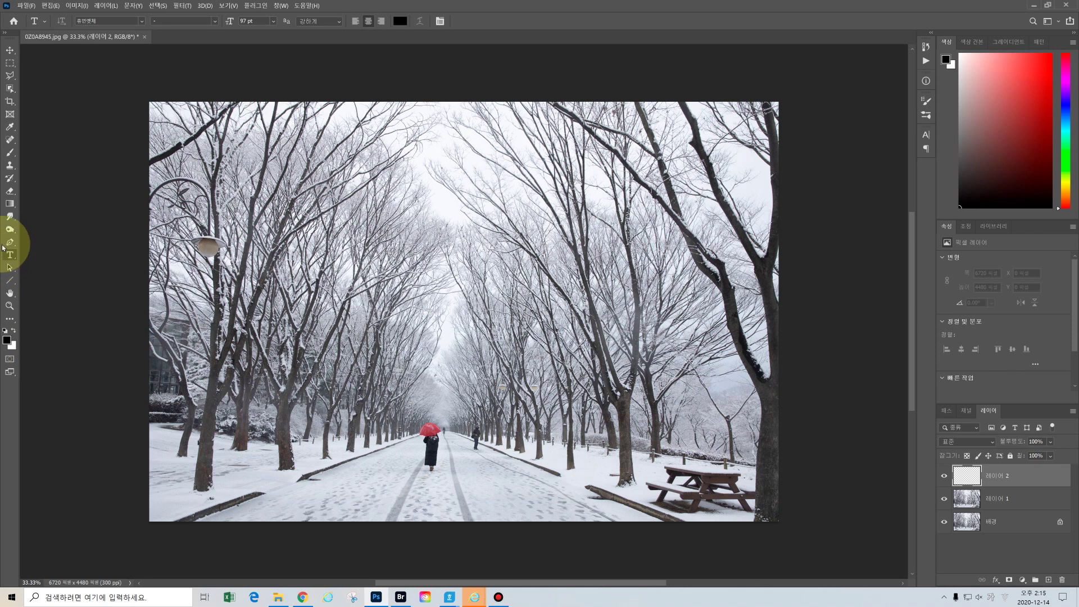
left_click(48, 6)
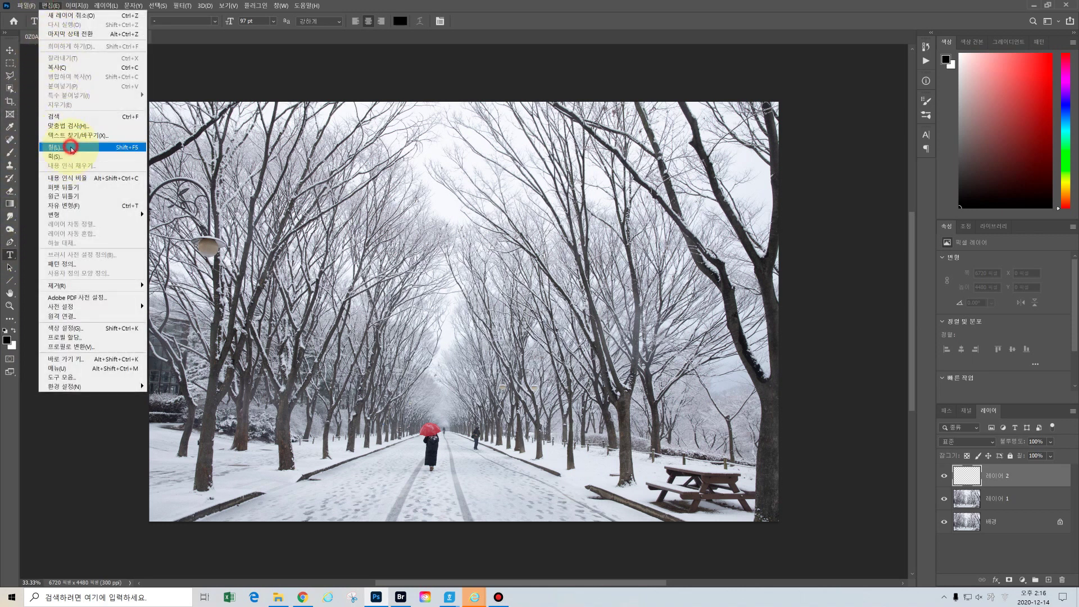
key("Escape")
key("i")
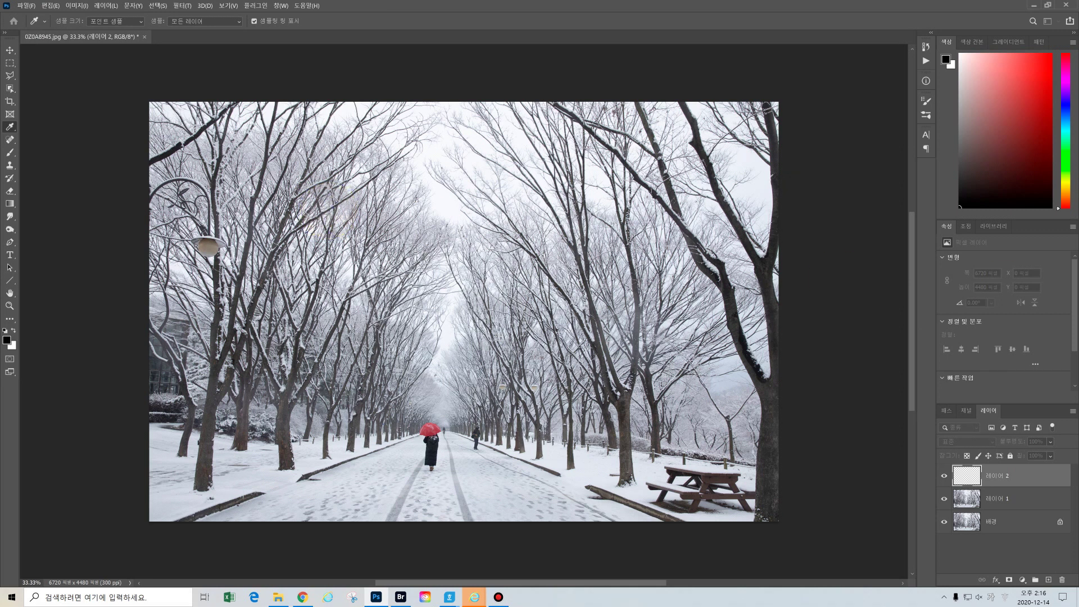
key("shift+F5")
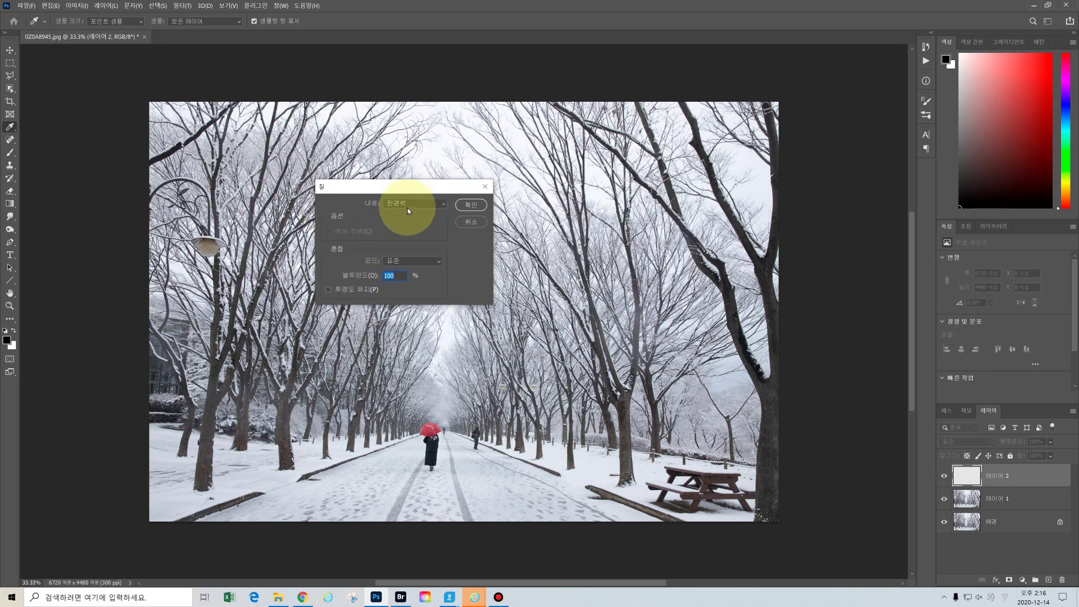
left_click(477, 222)
key("t")
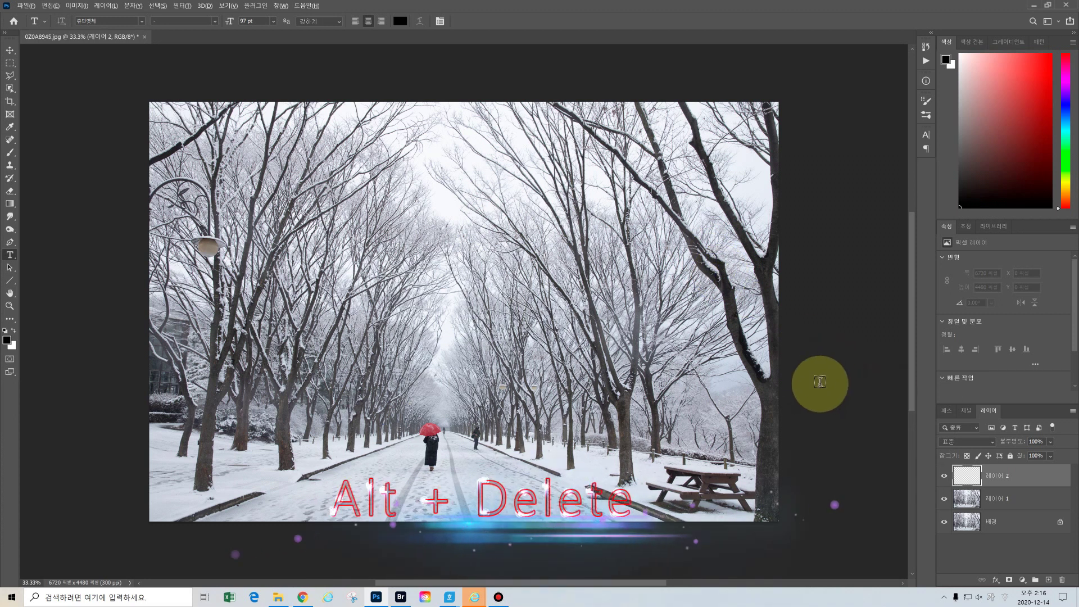
- Fill the empty top layer with black and apply Add Noise at 130%, uniform distribution, monochromatic
key("alt+Delete")
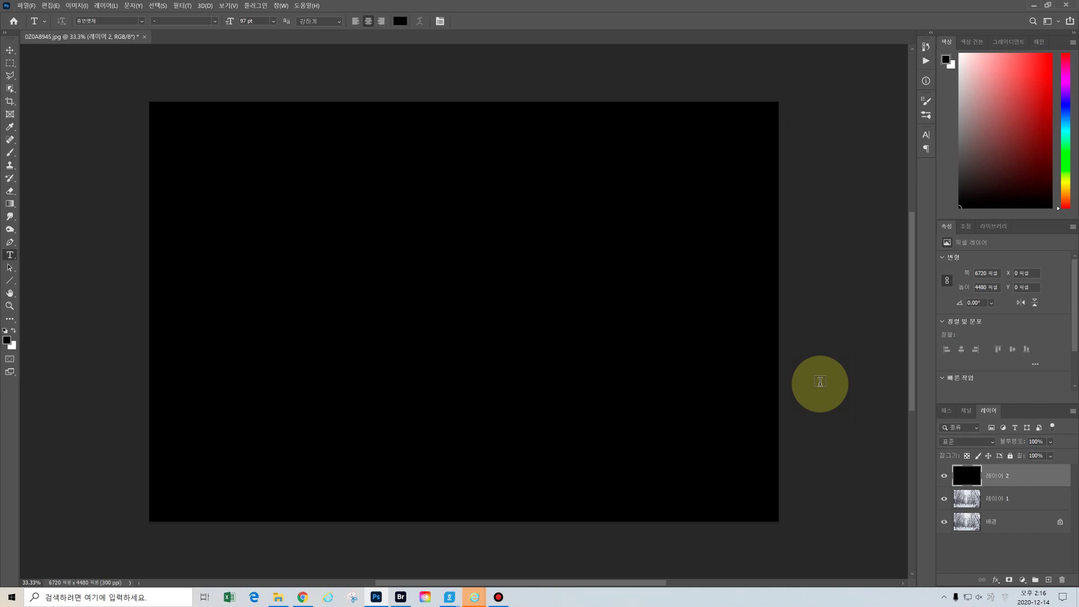
left_click(183, 6)
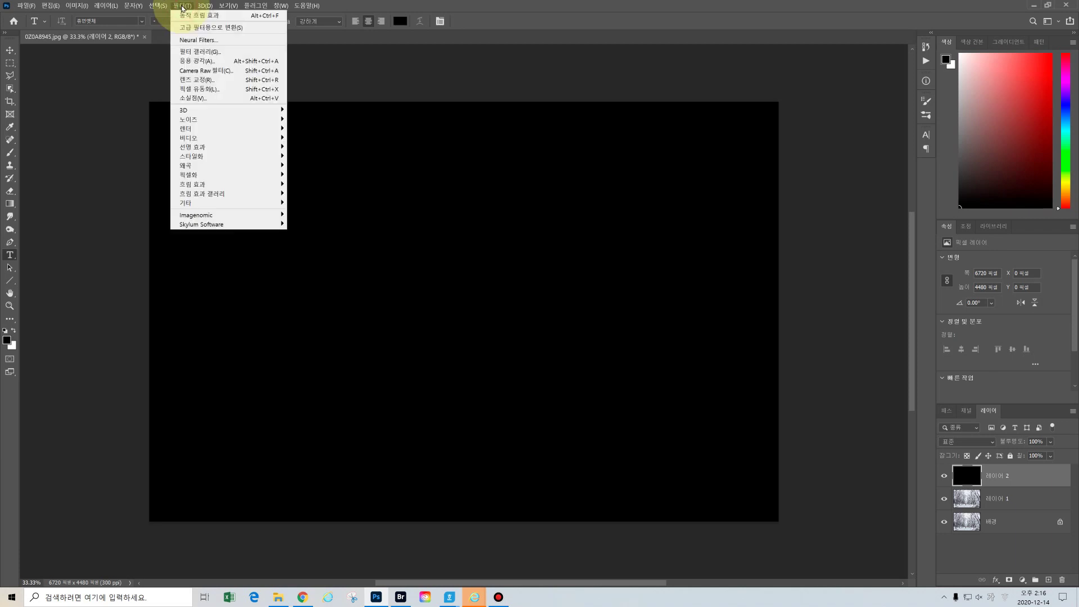
mouse_move(227, 119)
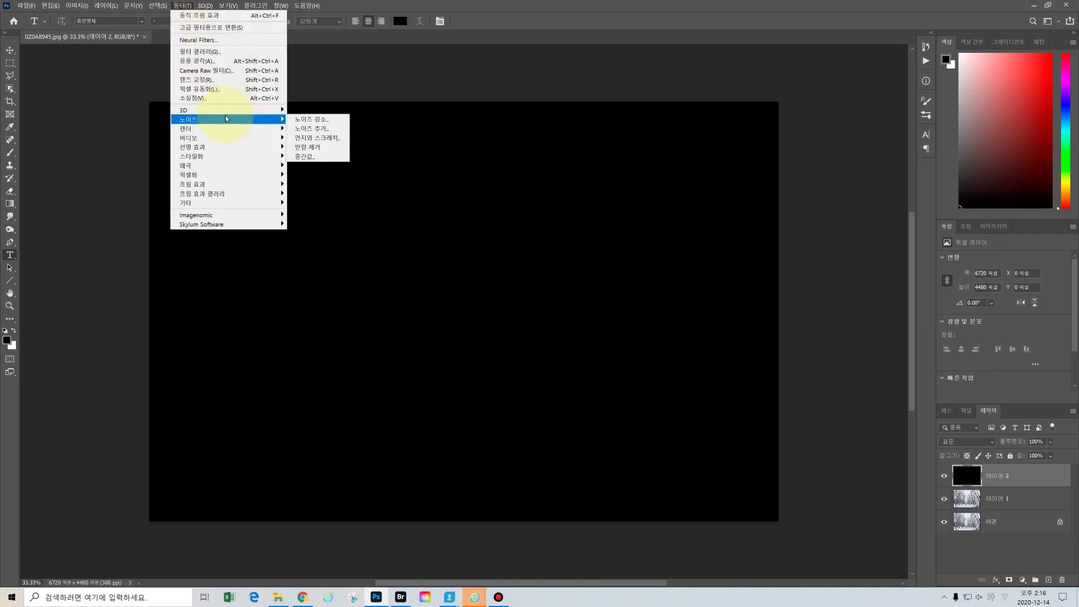
left_click(334, 129)
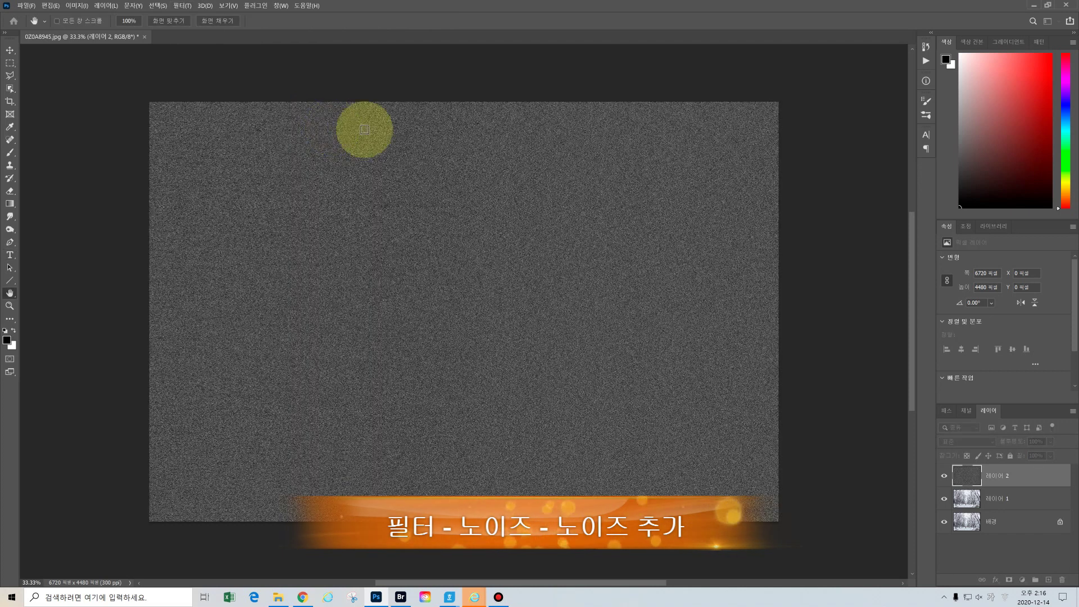
left_click_drag(792, 156, 601, 84)
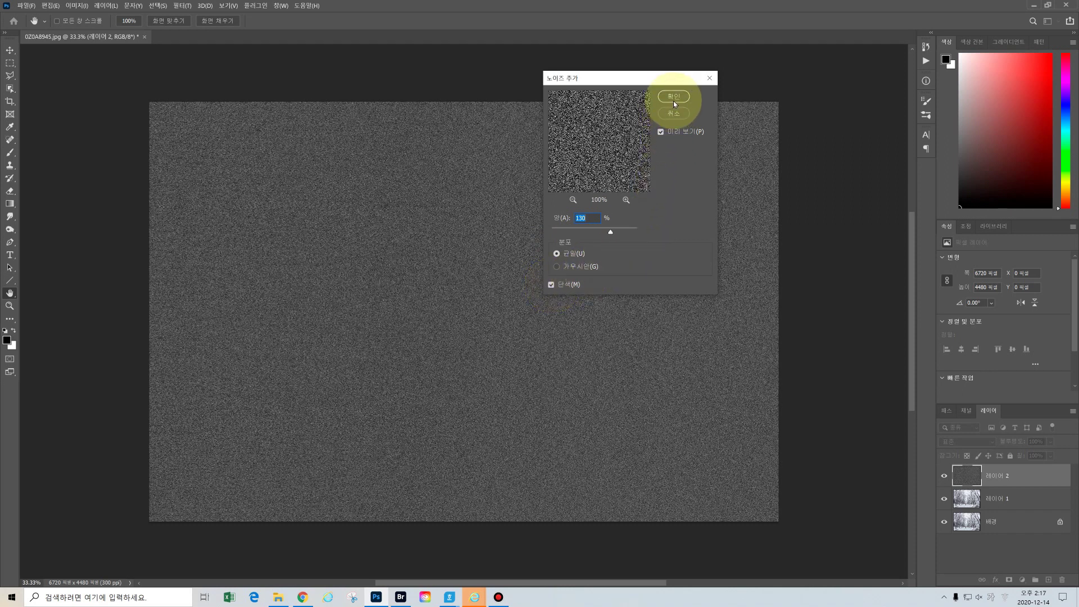
left_click(661, 132)
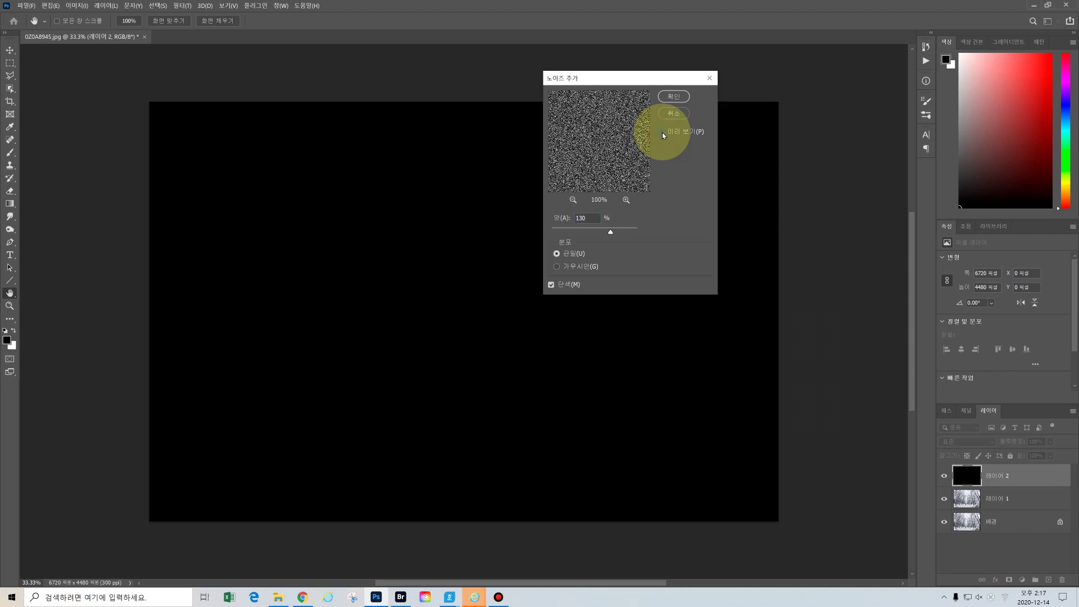
left_click(661, 132)
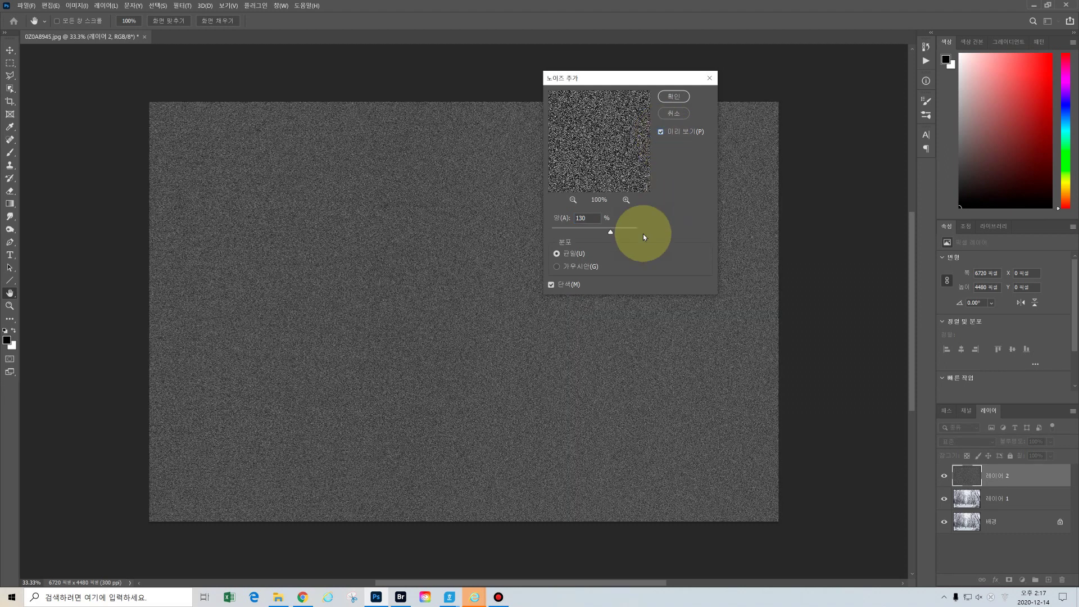
left_click(676, 99)
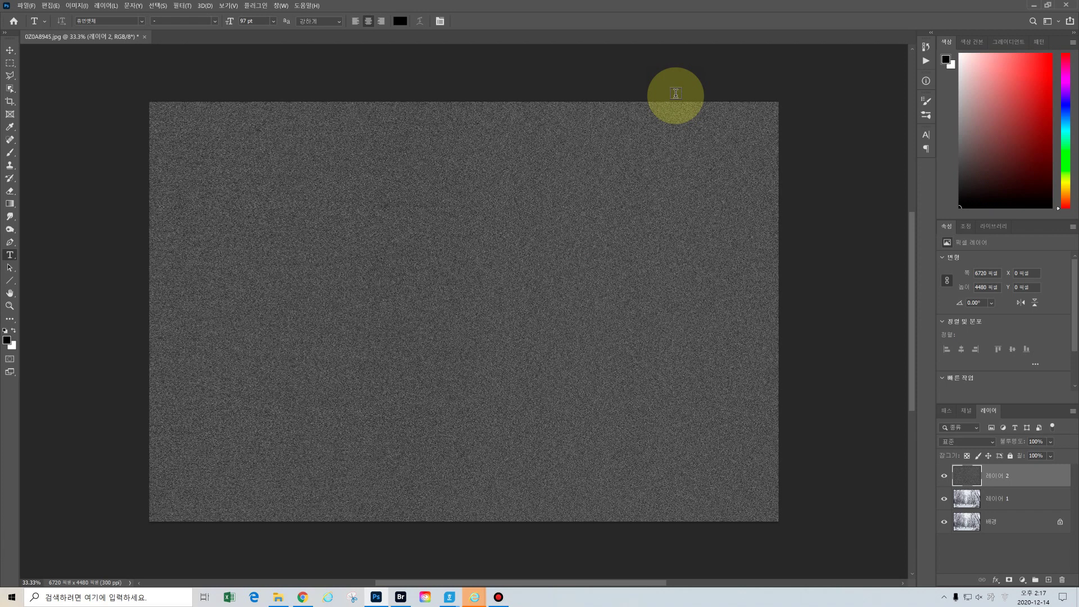
- Apply a Gaussian Blur with a radius of 1.7 pixels to the noise layer
left_click(181, 6)
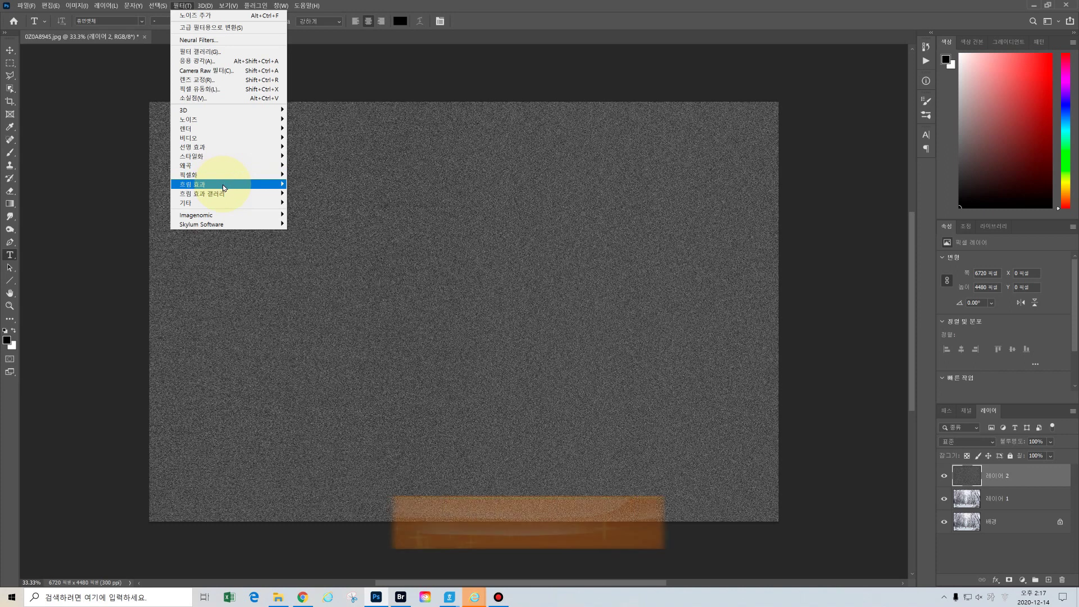
mouse_move(222, 184)
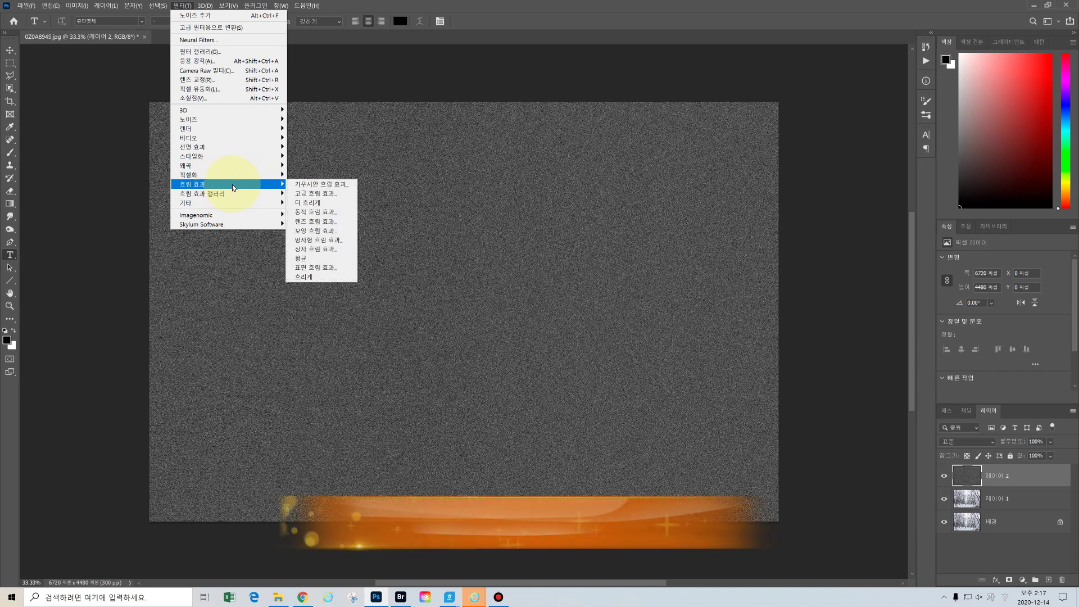
left_click(315, 185)
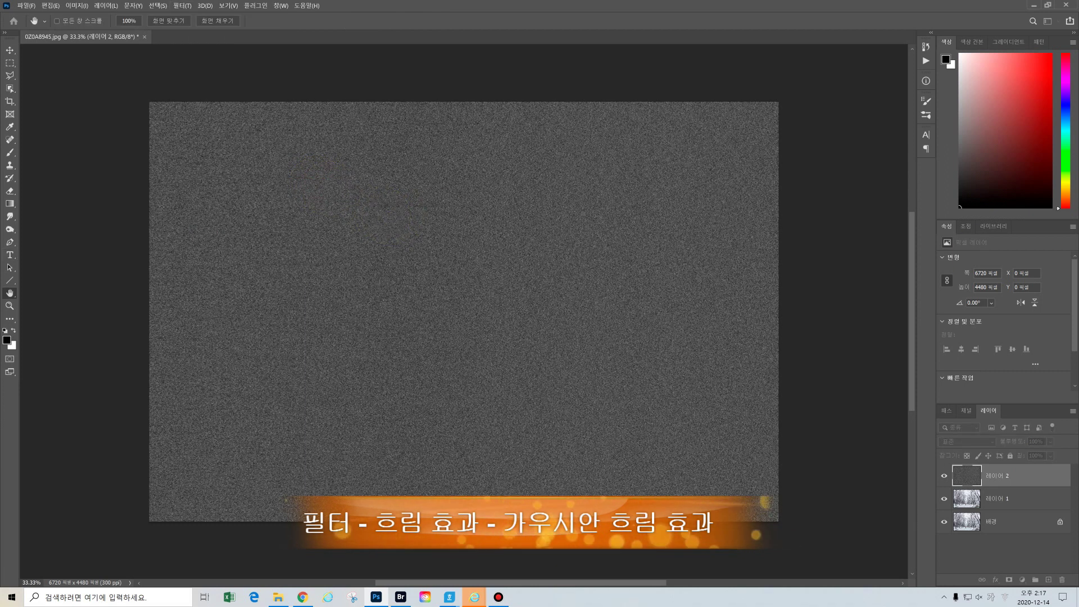
left_click_drag(992, 222, 663, 51)
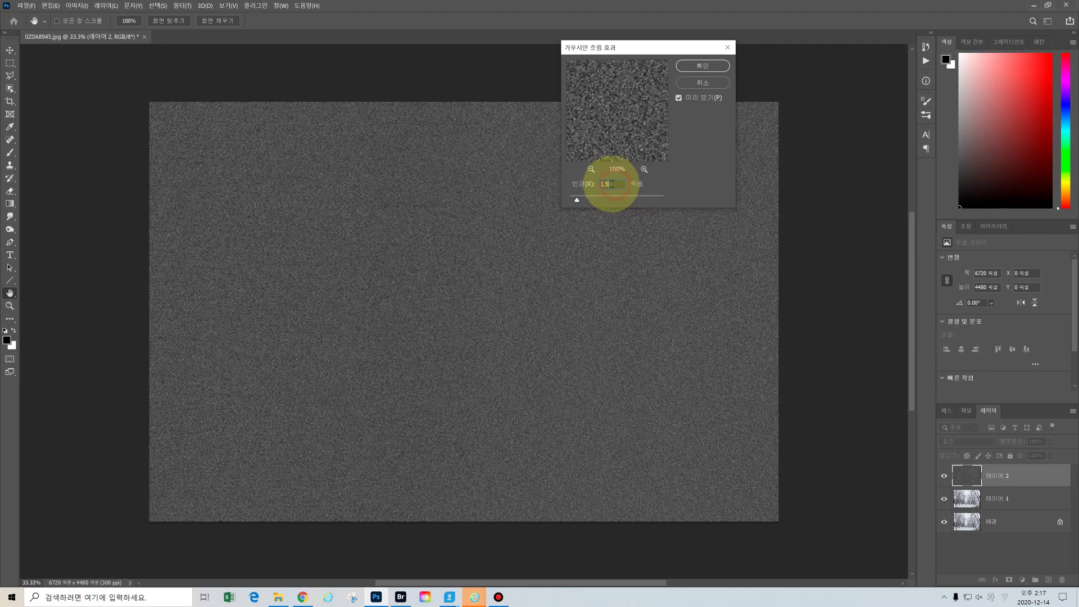
type("1")
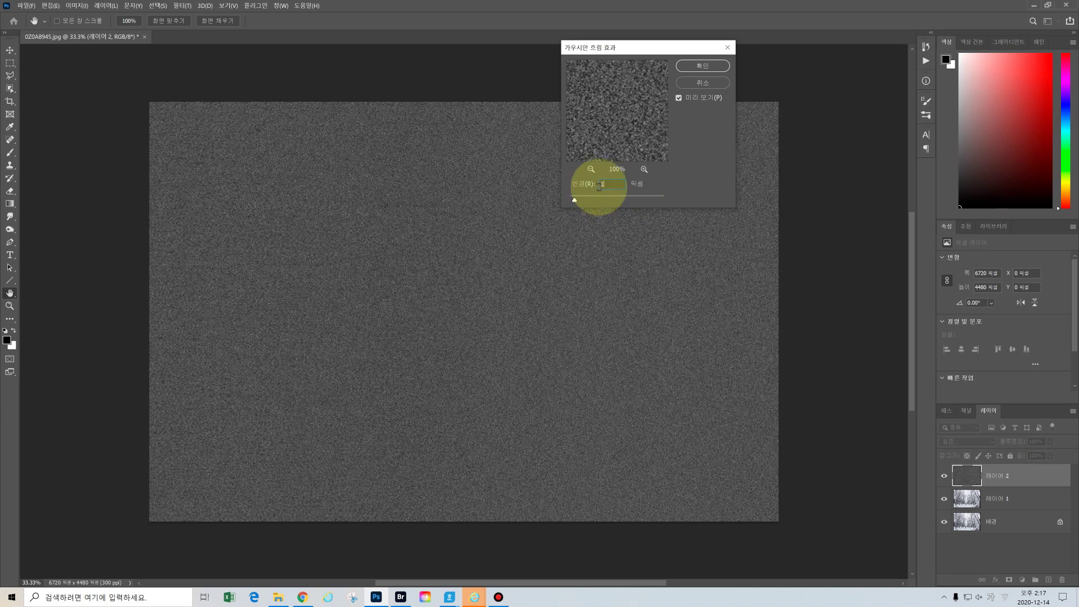
type(".7")
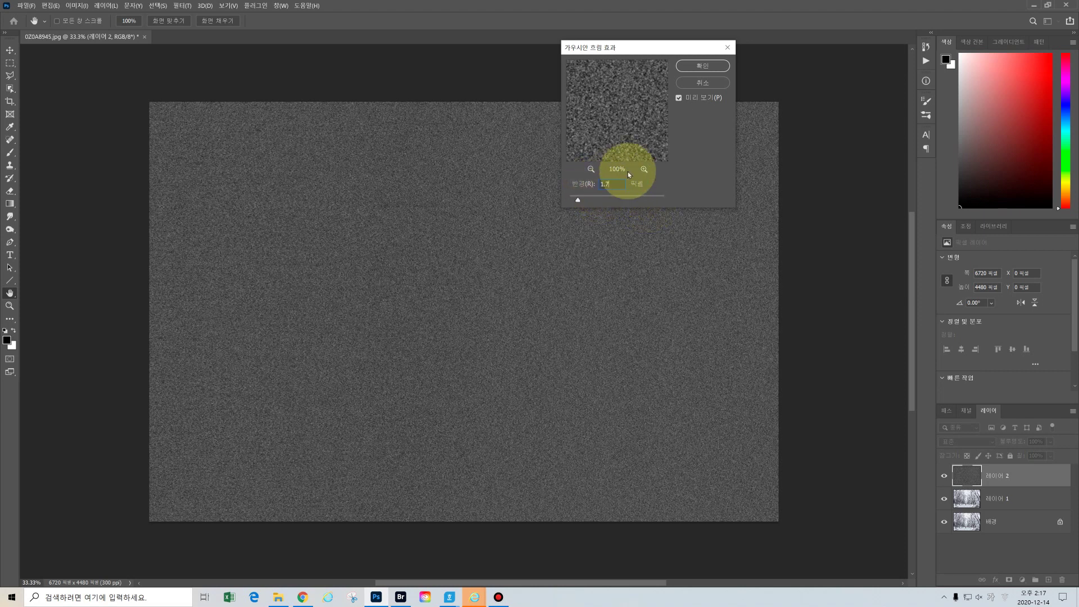
left_click(703, 66)
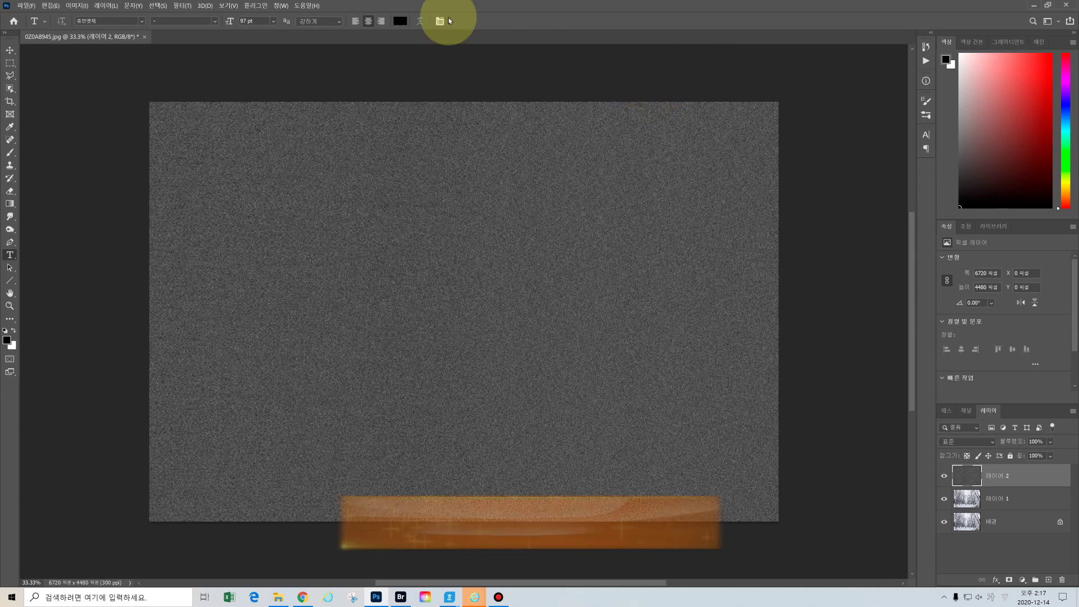
- Apply Levels to the blurred noise layer with input levels of 100, 1.8 and 160
left_click(75, 6)
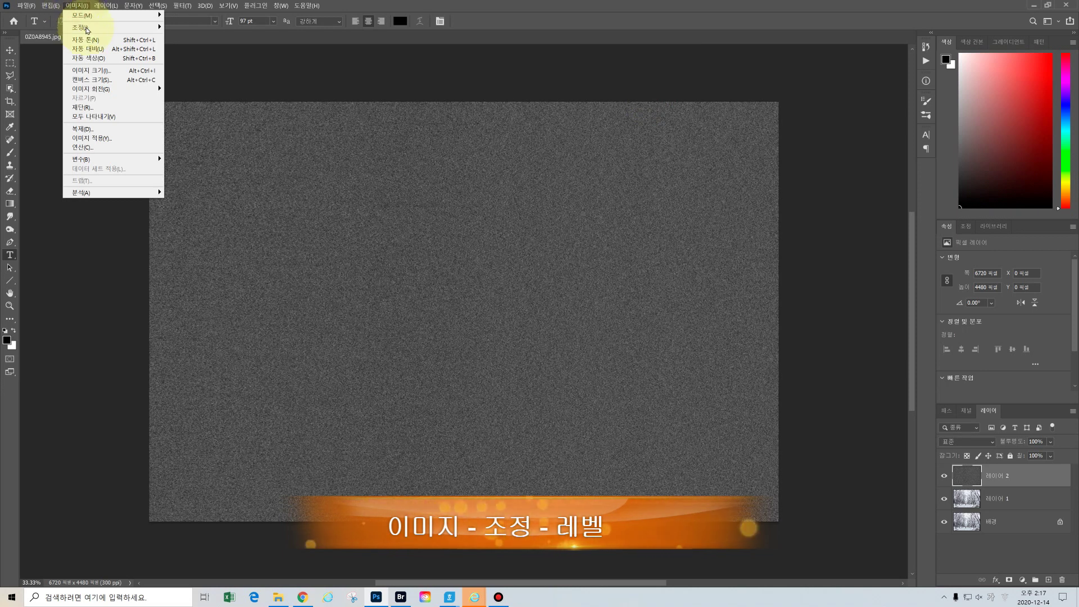
mouse_move(87, 32)
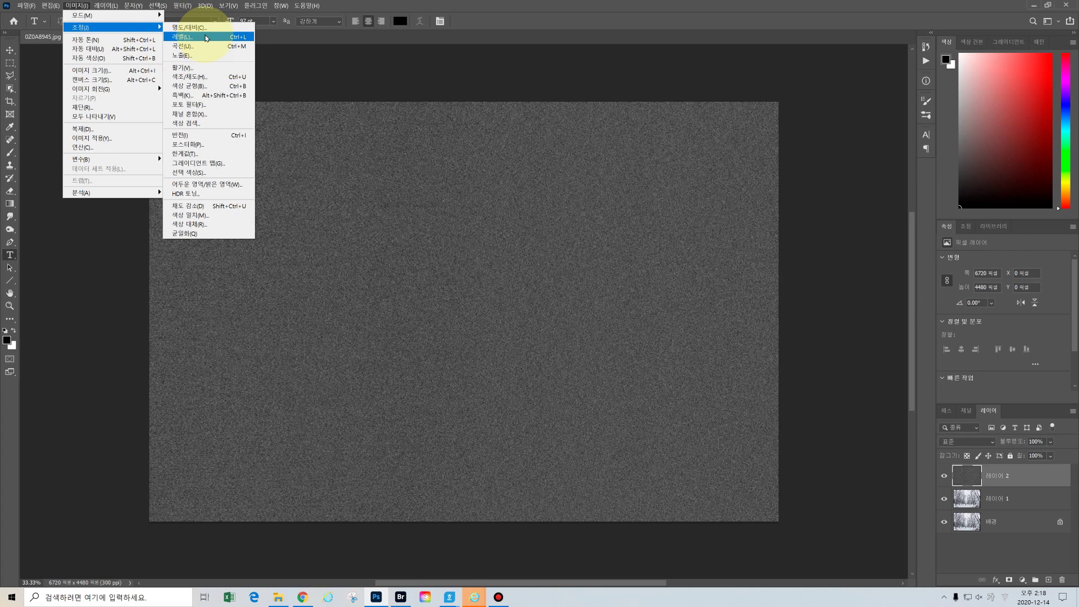
left_click(206, 38)
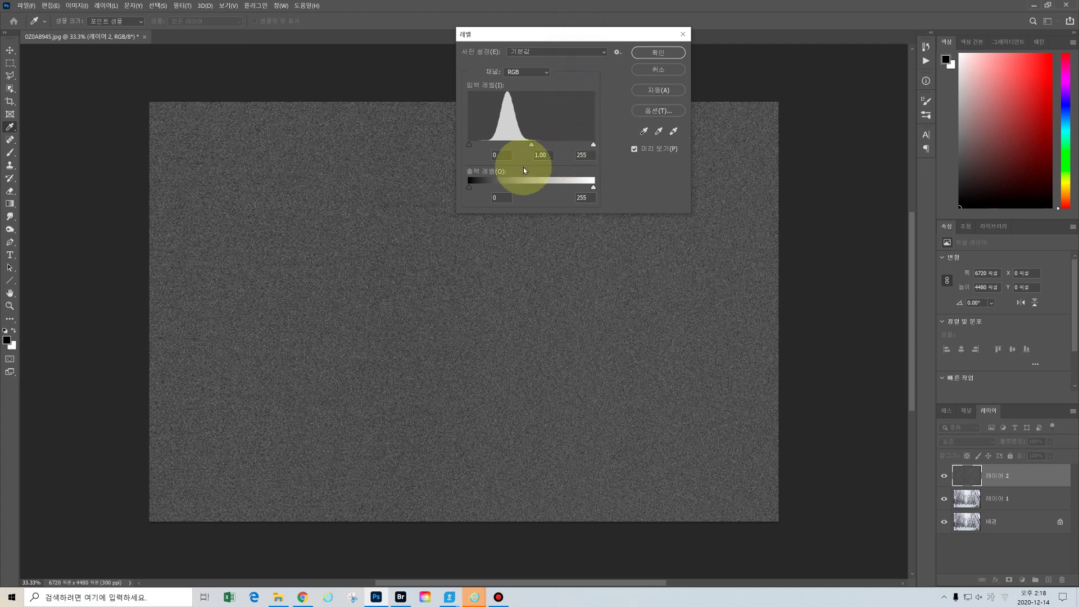
double_click(494, 155)
type("100")
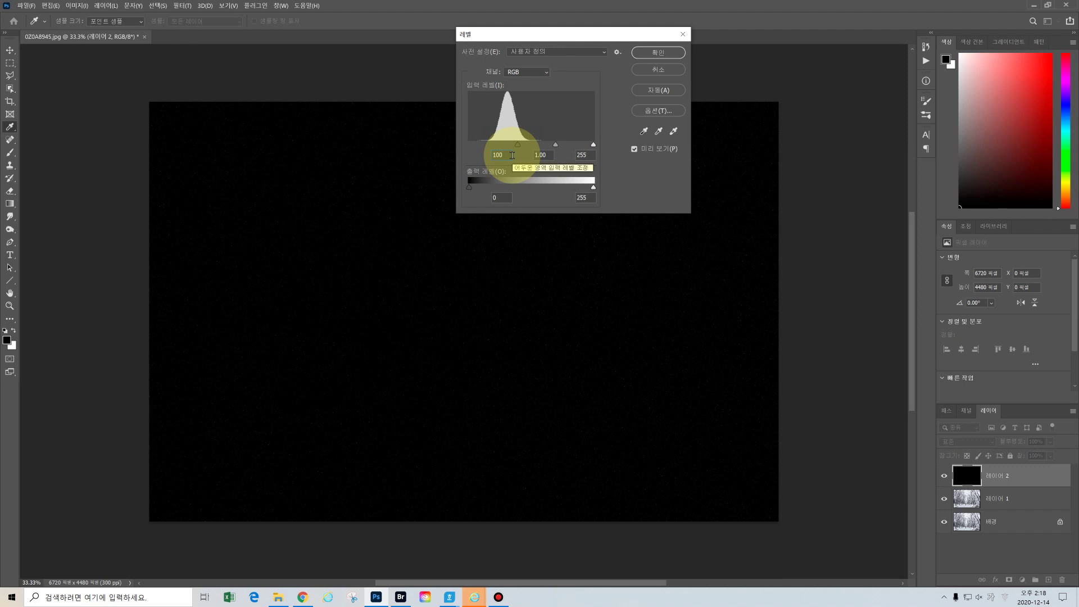
double_click(541, 154)
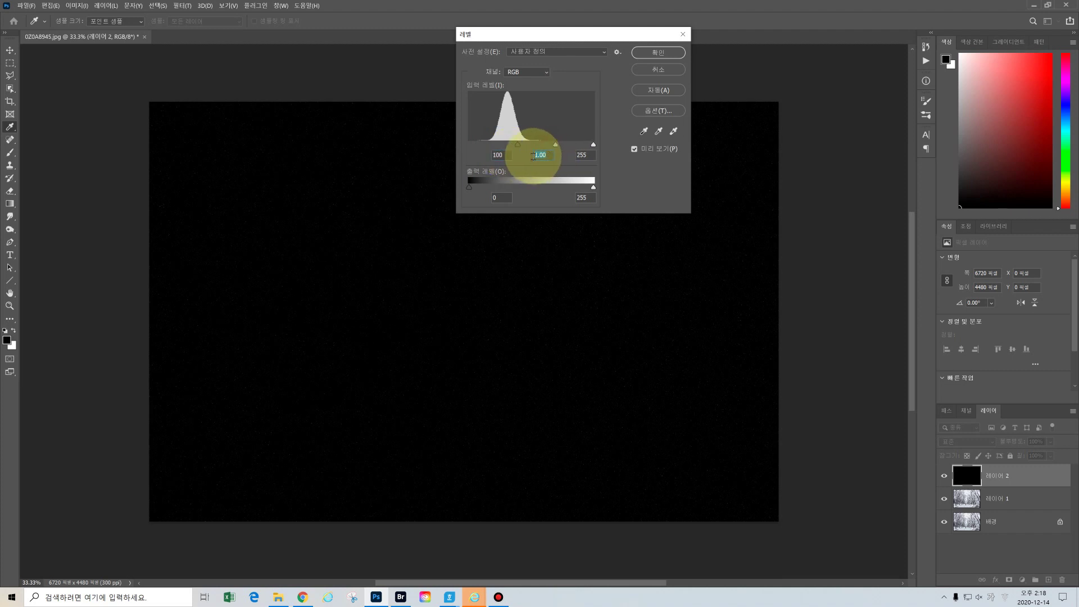
type("1")
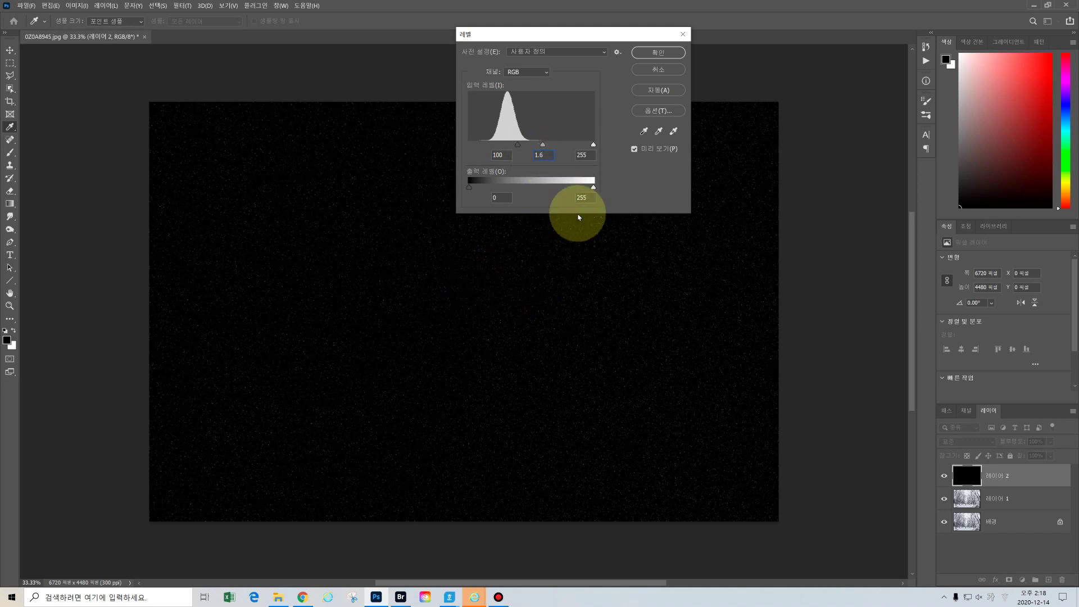
double_click(541, 156)
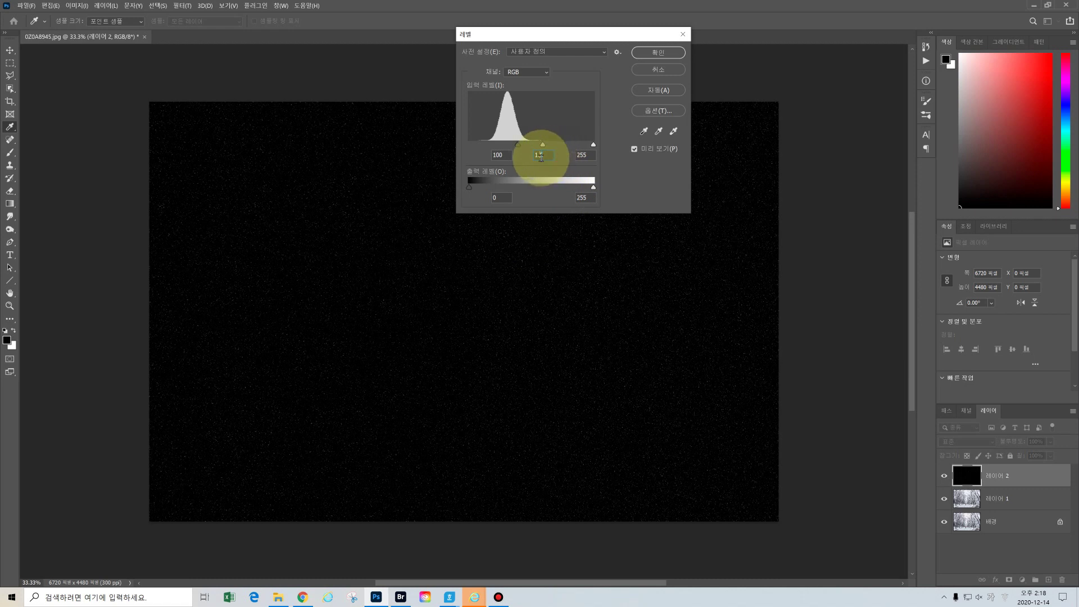
type("1.8")
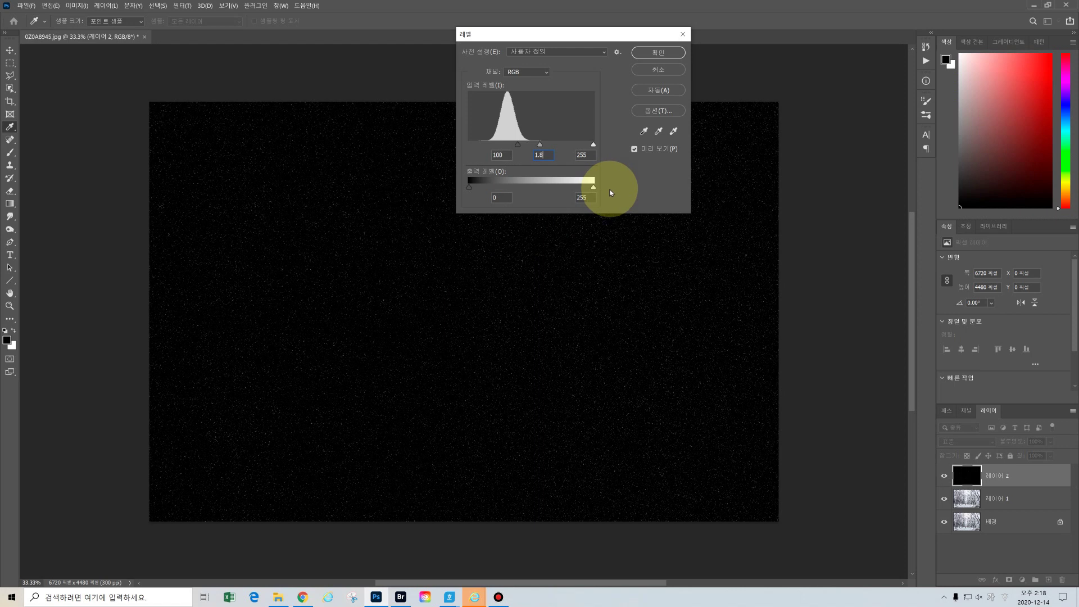
left_click(592, 155)
type("160")
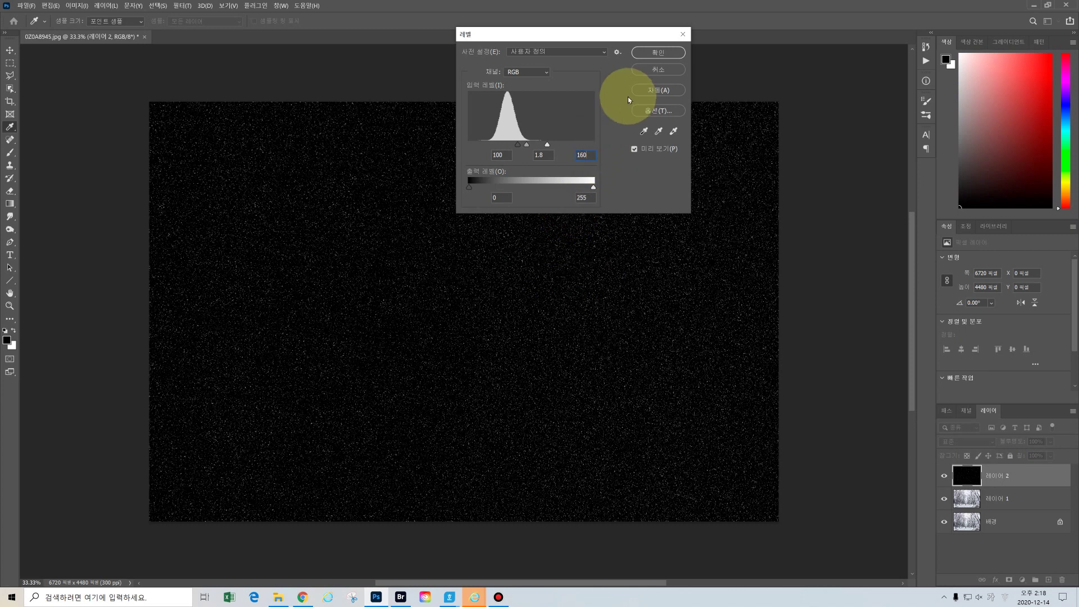
left_click(661, 54)
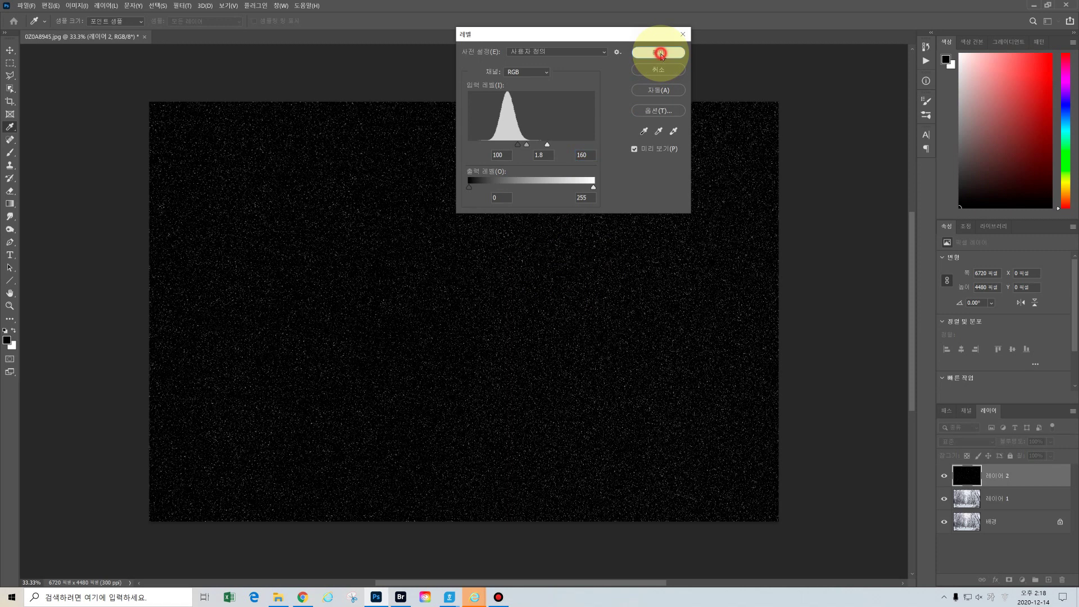
key("t")
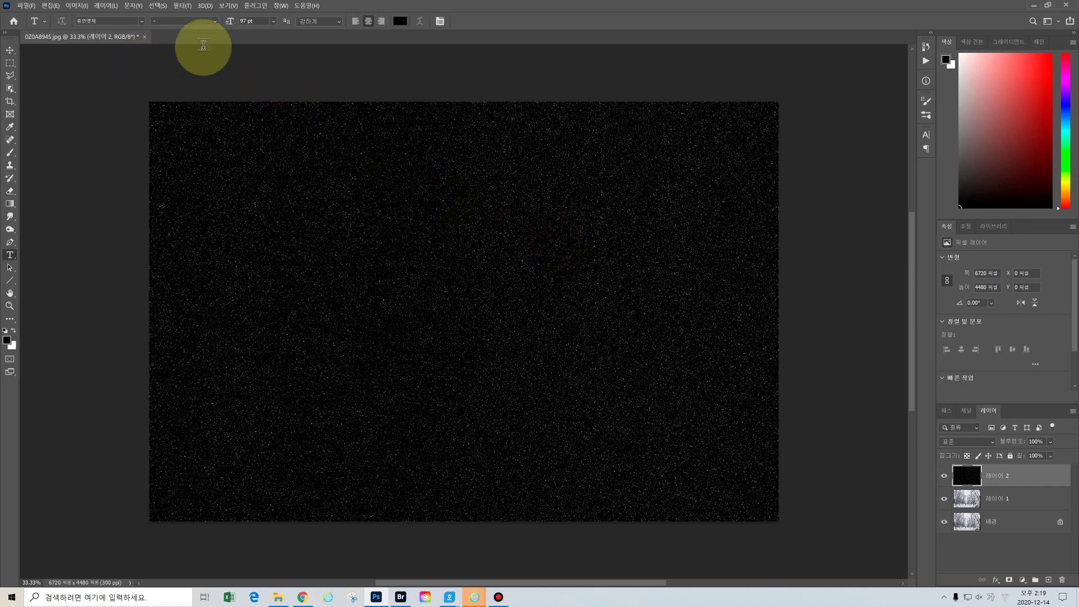
- Set up a Motion Blur on the noise layer with a 60° angle and a distance of 30 pixels
left_click(183, 7)
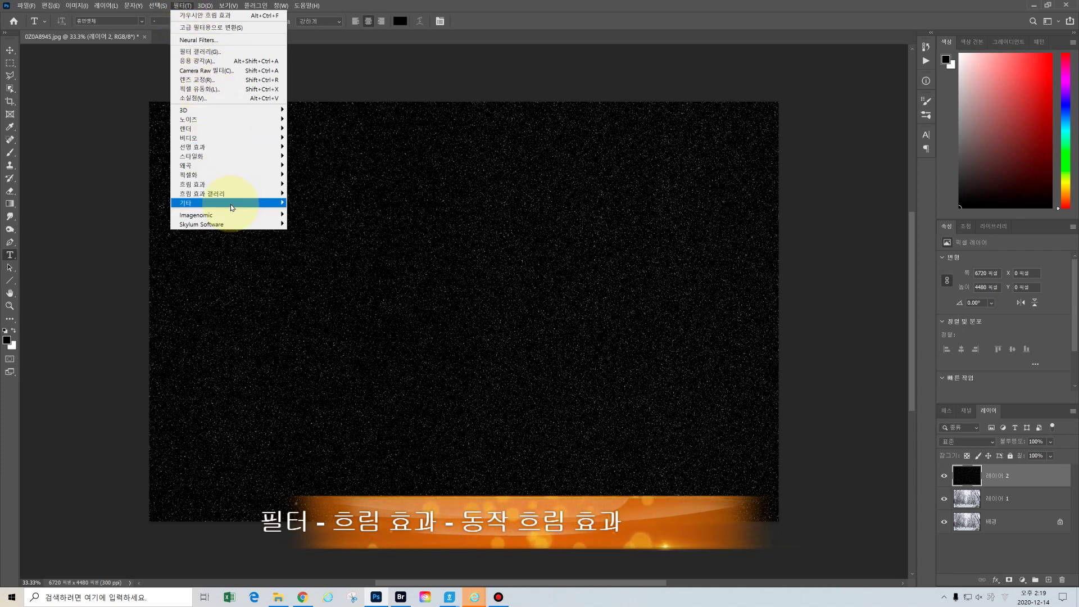
mouse_move(242, 187)
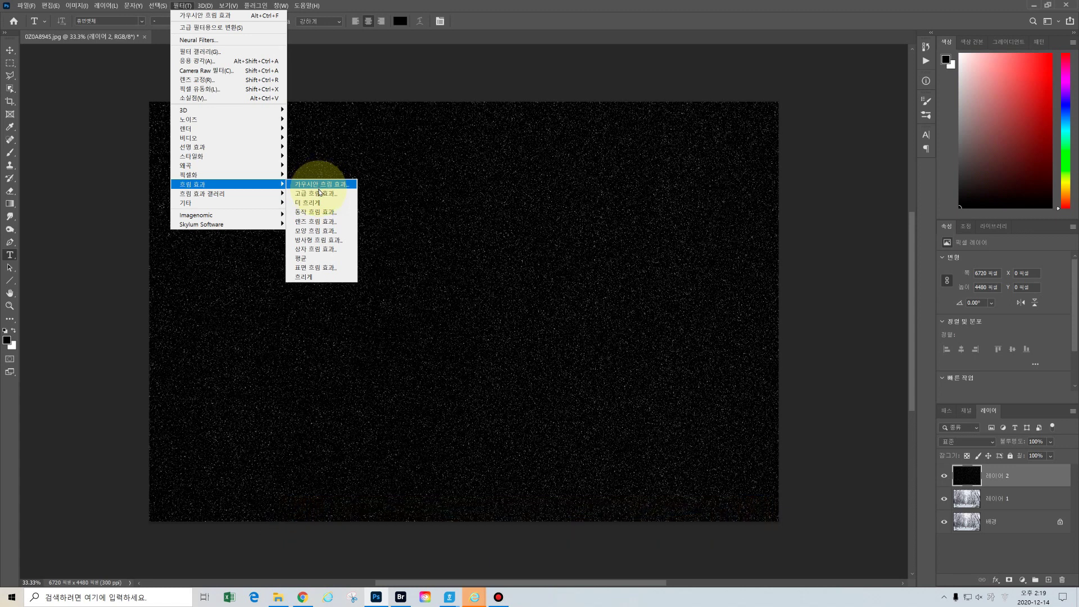
left_click(325, 213)
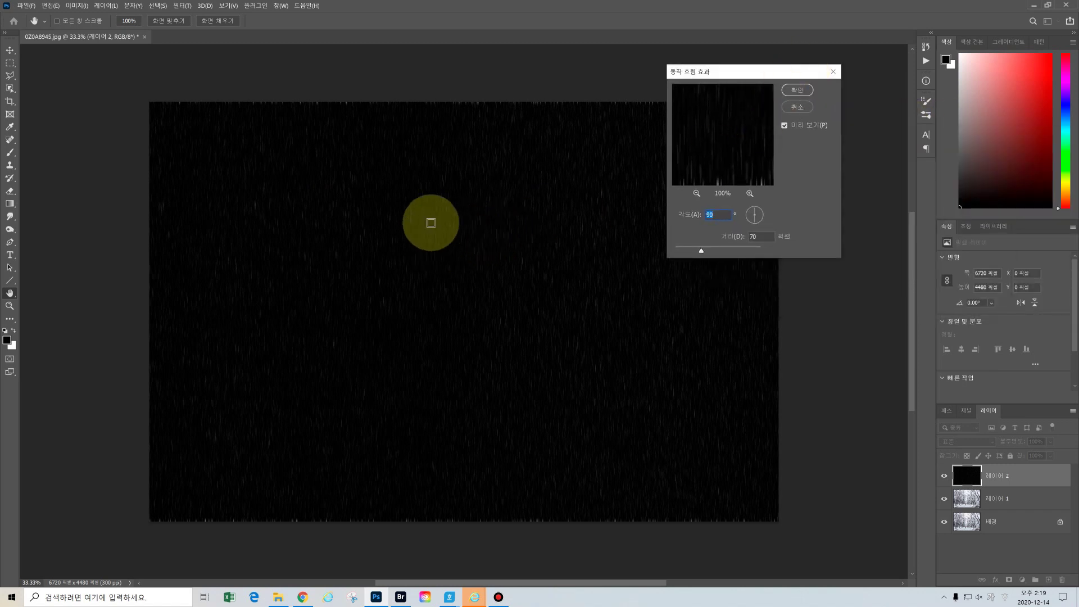
left_click(711, 217)
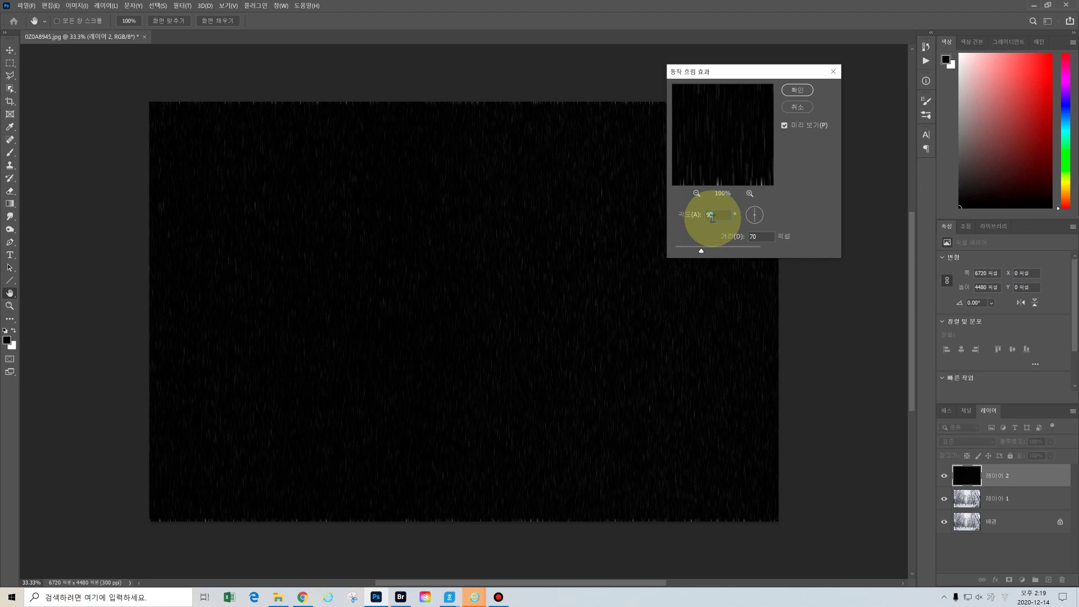
double_click(708, 213)
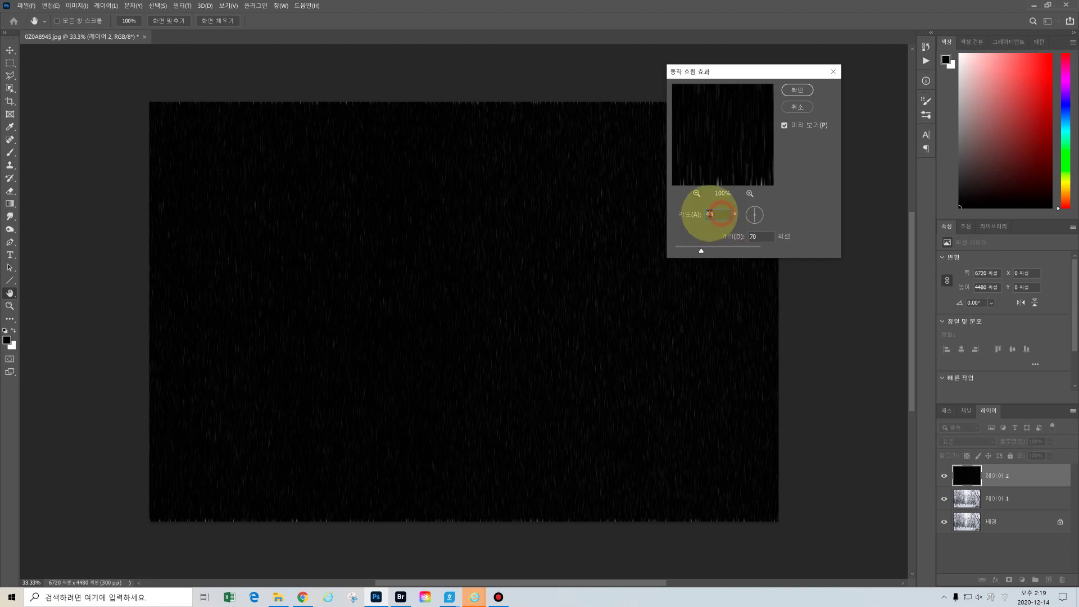
type("60")
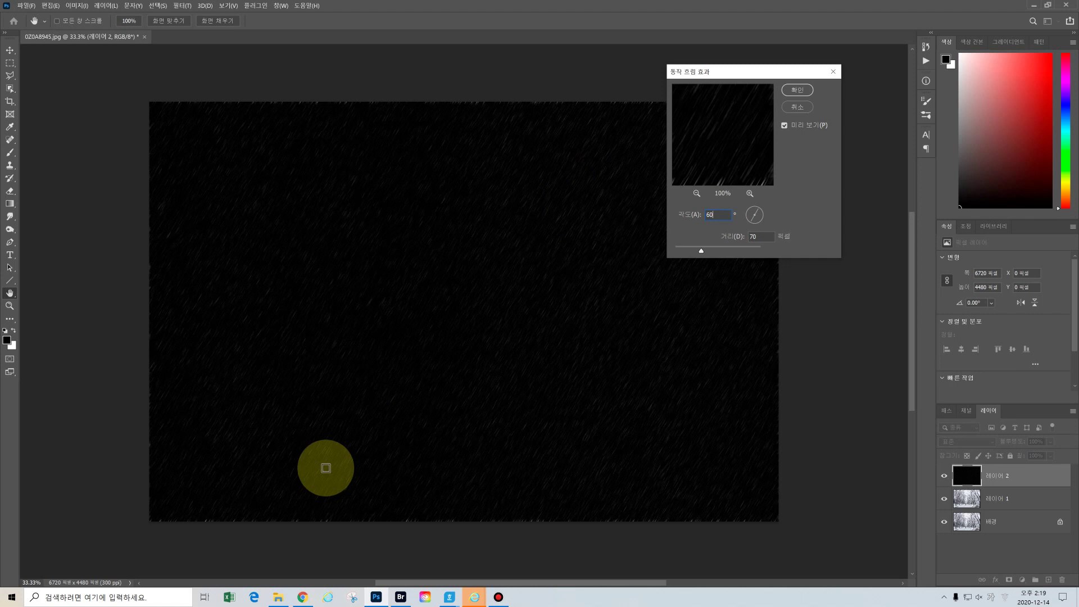
double_click(751, 237)
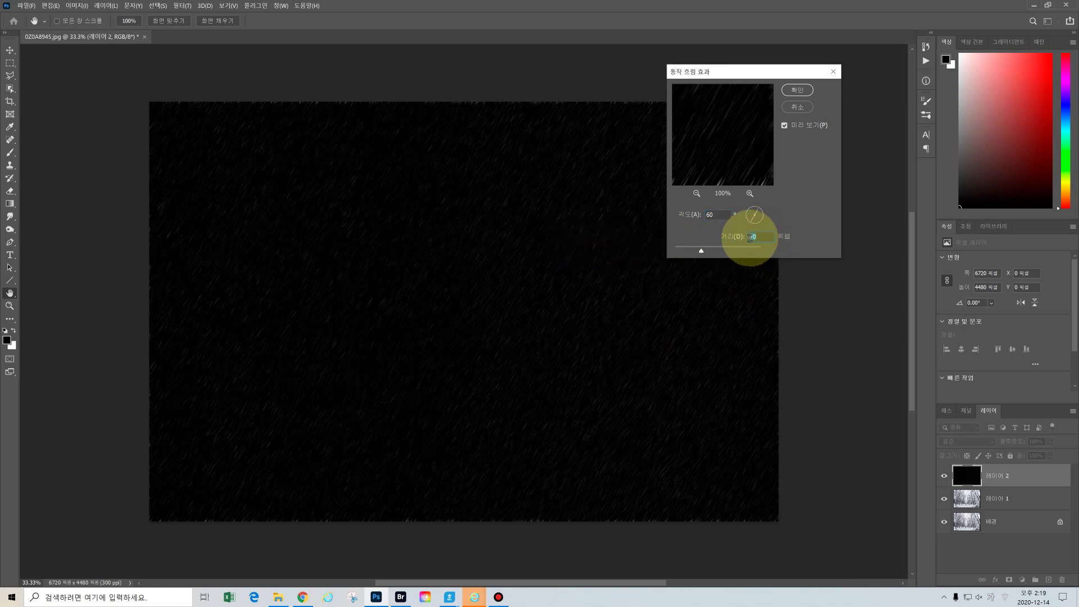
type("20")
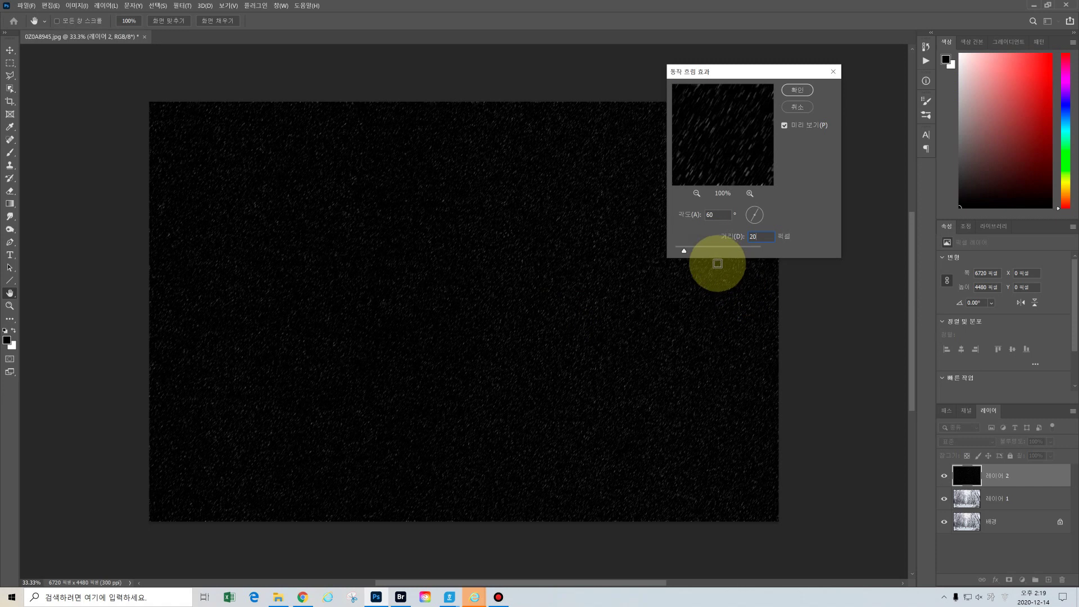
left_click_drag(684, 253, 689, 253)
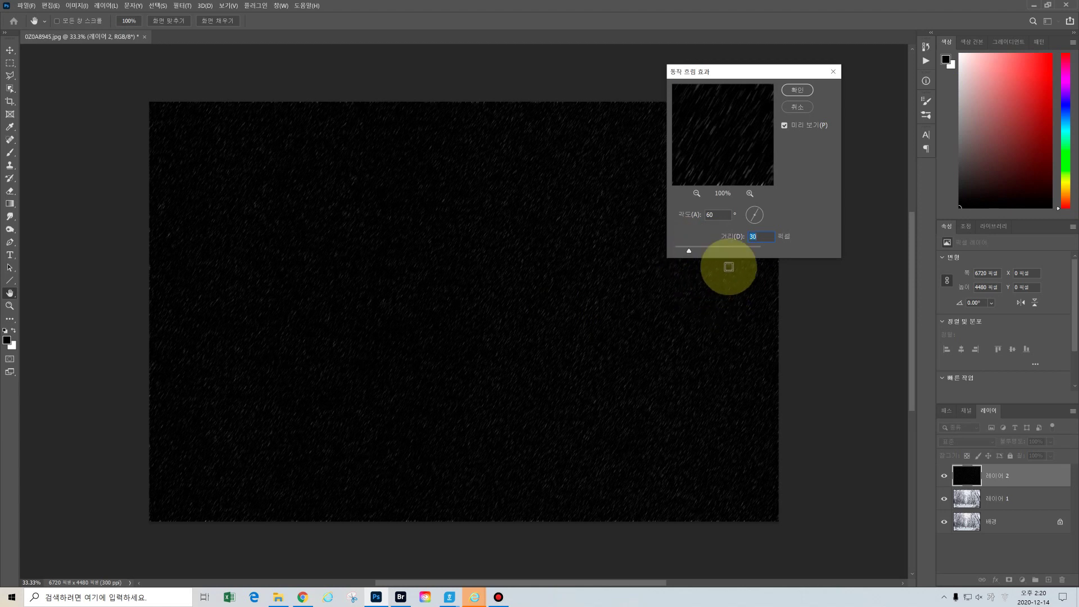
left_click_drag(731, 133, 728, 124)
left_click(785, 126)
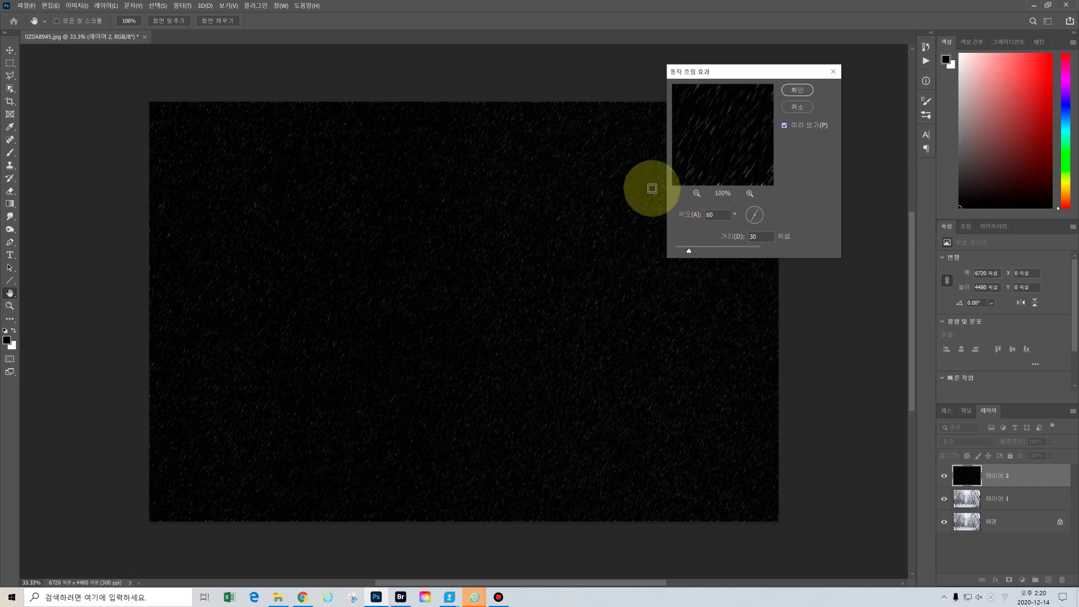
- Preview the Motion Blur at an angle of -60°, set the angle back to 60° and apply the filter
double_click(712, 214)
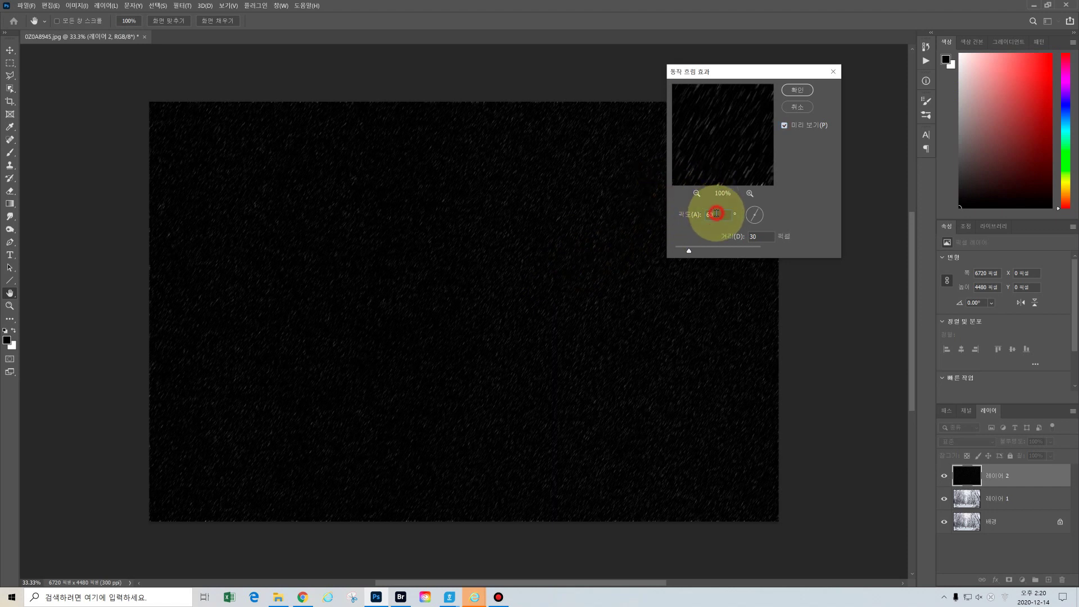
type("-60")
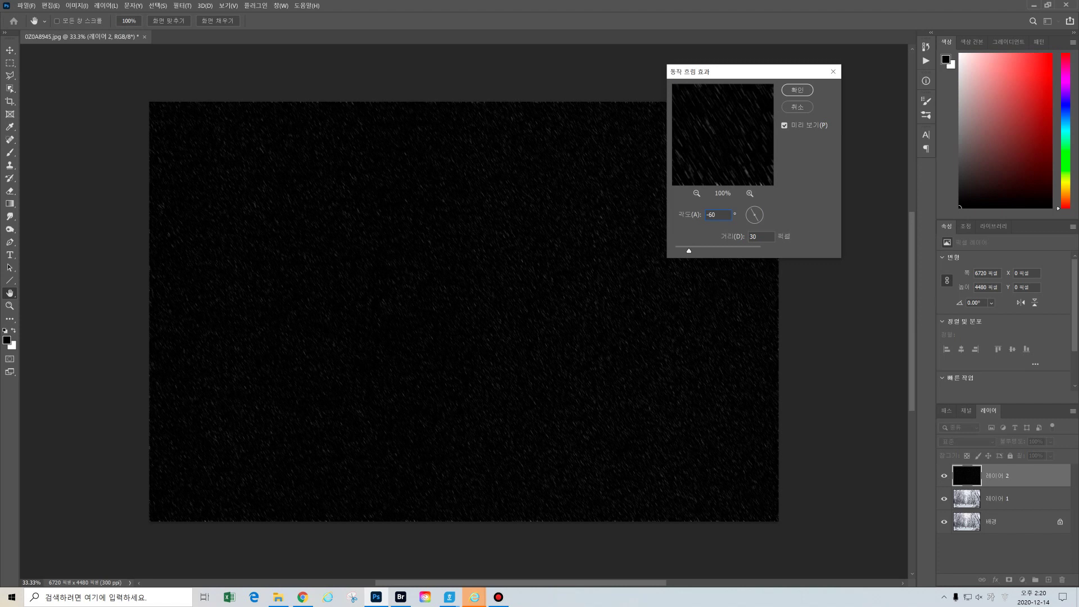
double_click(720, 215)
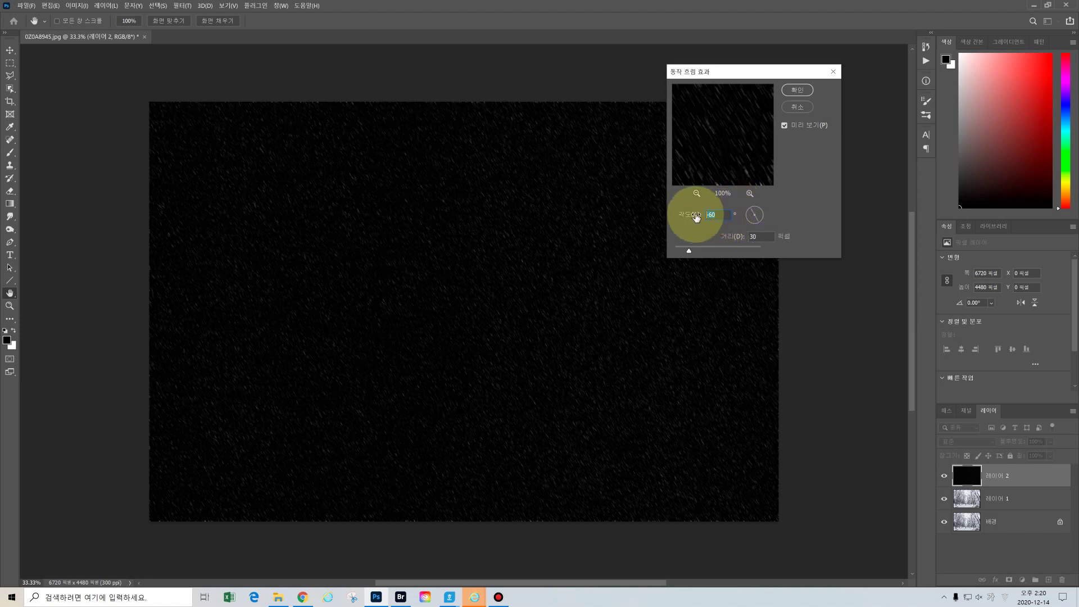
type("60")
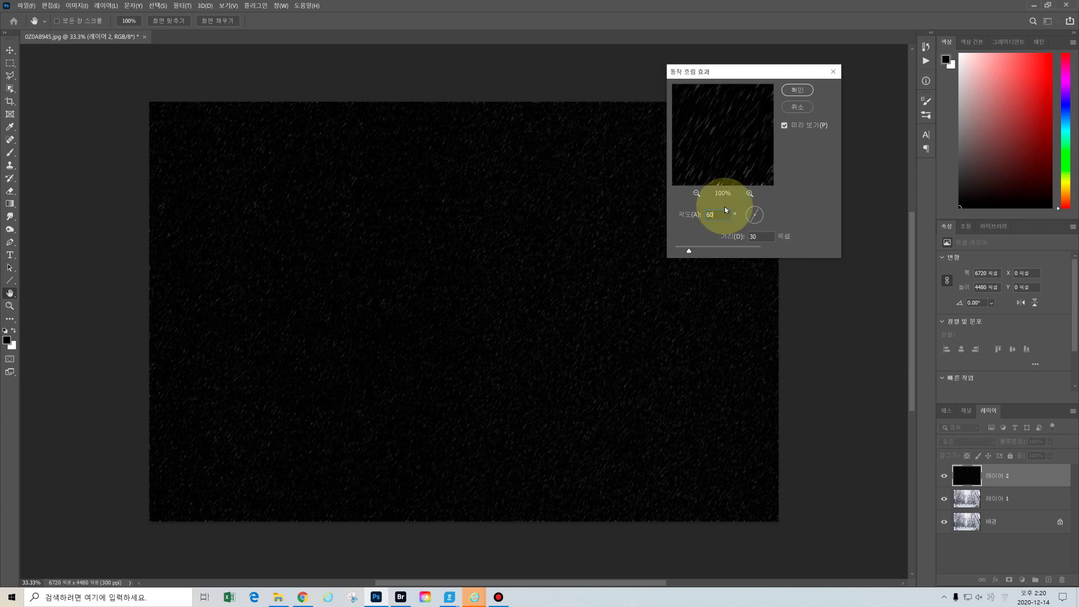
left_click(801, 93)
key("t")
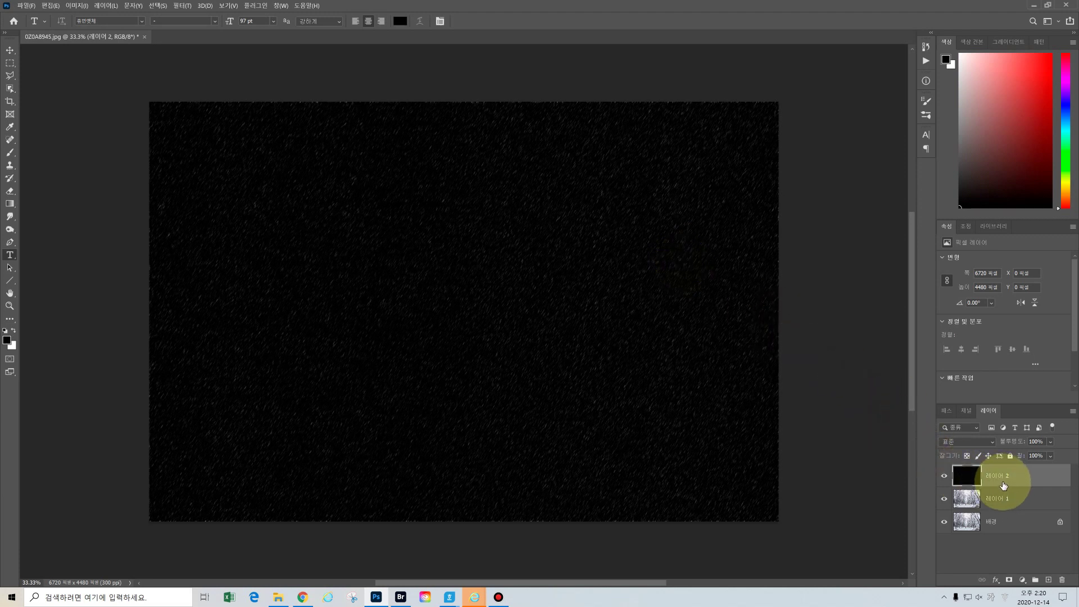
- Set the snow layer's blend mode to Screen and duplicate the layer four times
left_click(994, 444)
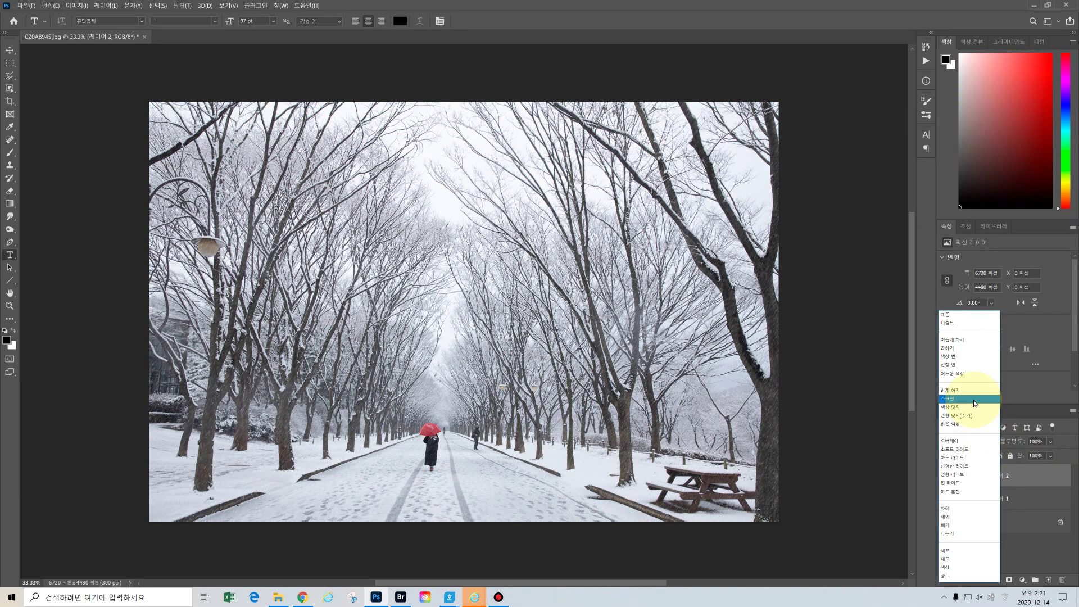
left_click(975, 399)
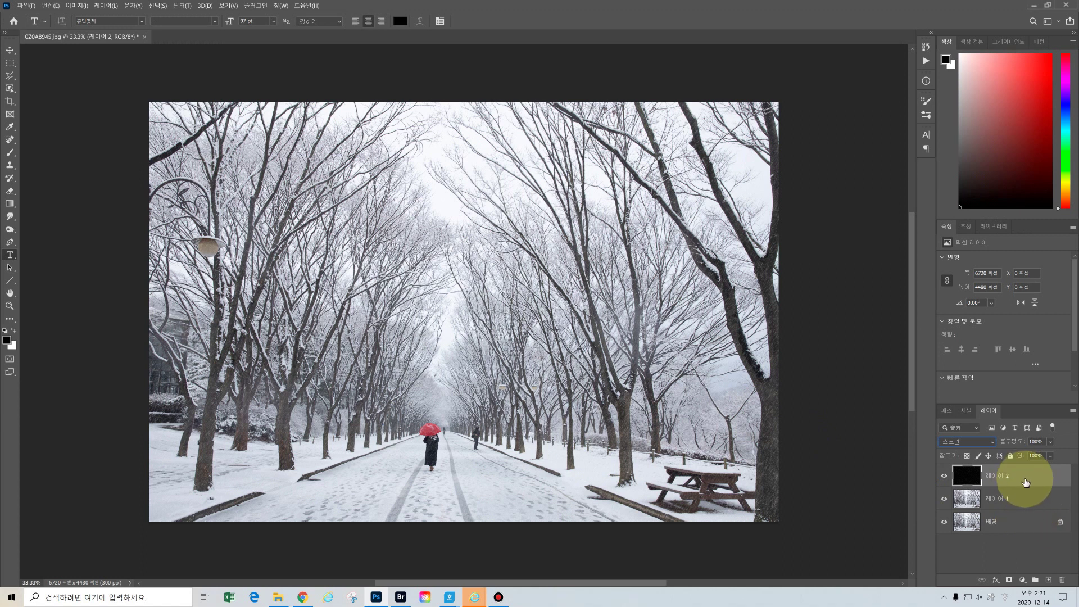
key("ctrl+j")
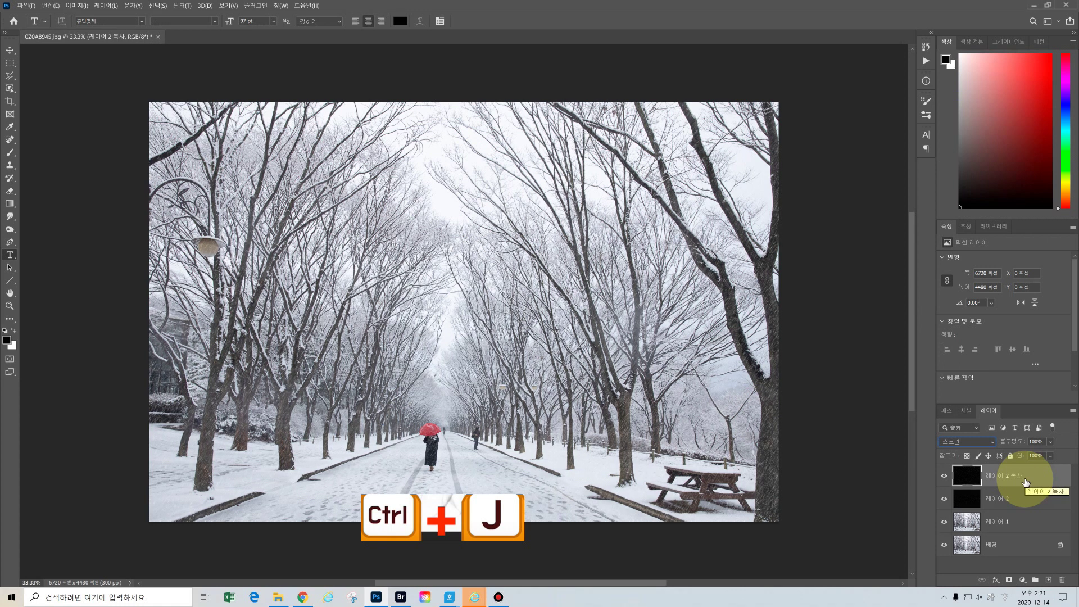
key("ctrl+j")
key("ctrl+j")
key("ctrl+j")
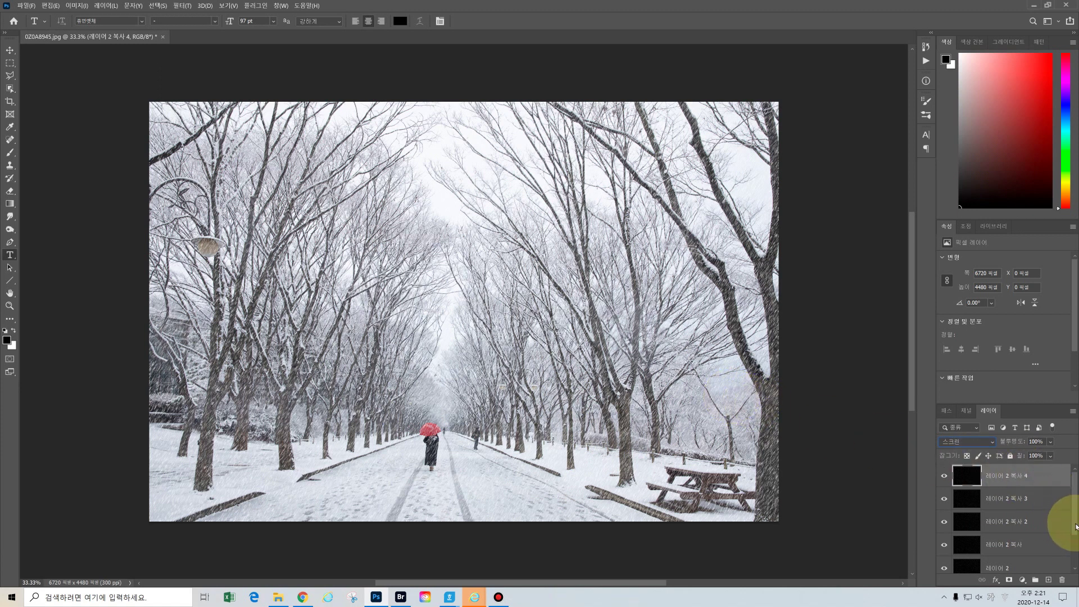
- Merge the snow layer and its four copies into a single layer
scroll(1070, 523, "down", 1)
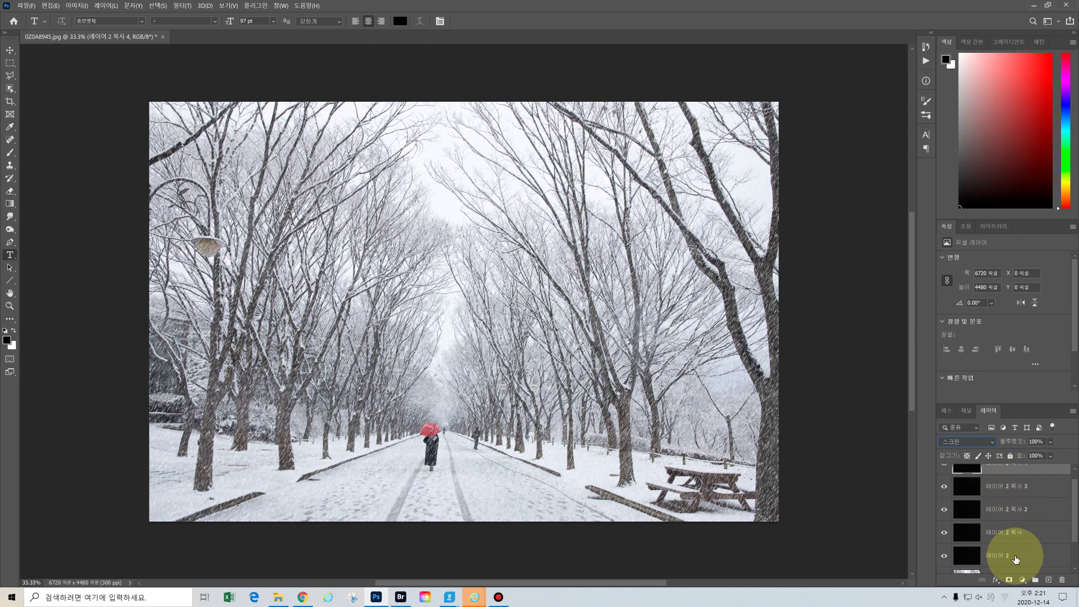
key("shift")
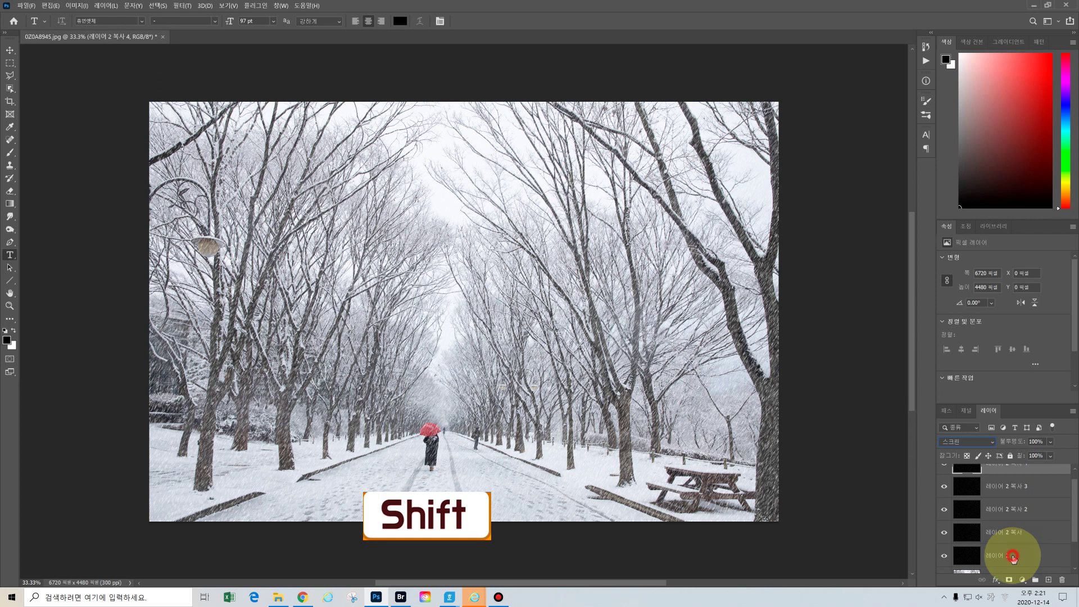
left_click(1013, 557, "shift")
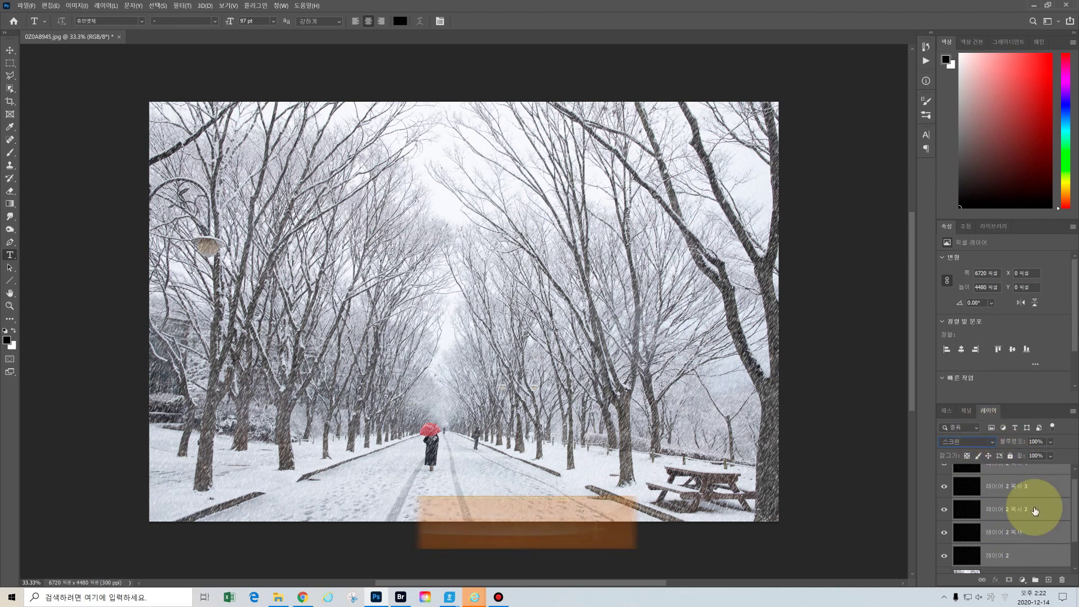
right_click(1043, 484)
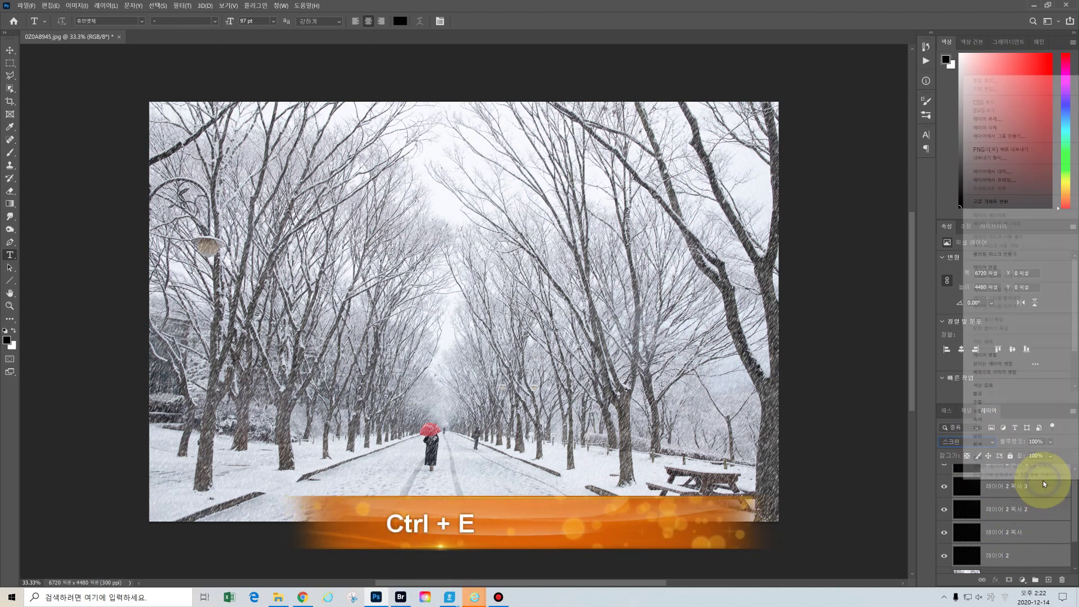
left_click(1006, 355)
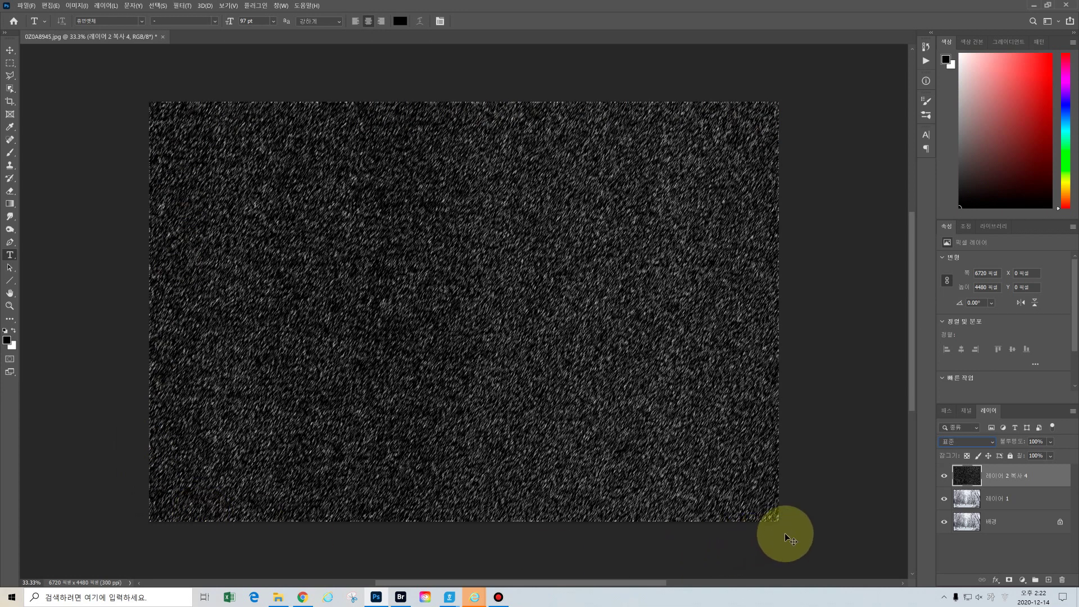
- Scale the merged snow layer up proportionally to about 195% so it extends past the canvas on all sides
key("ctrl+t")
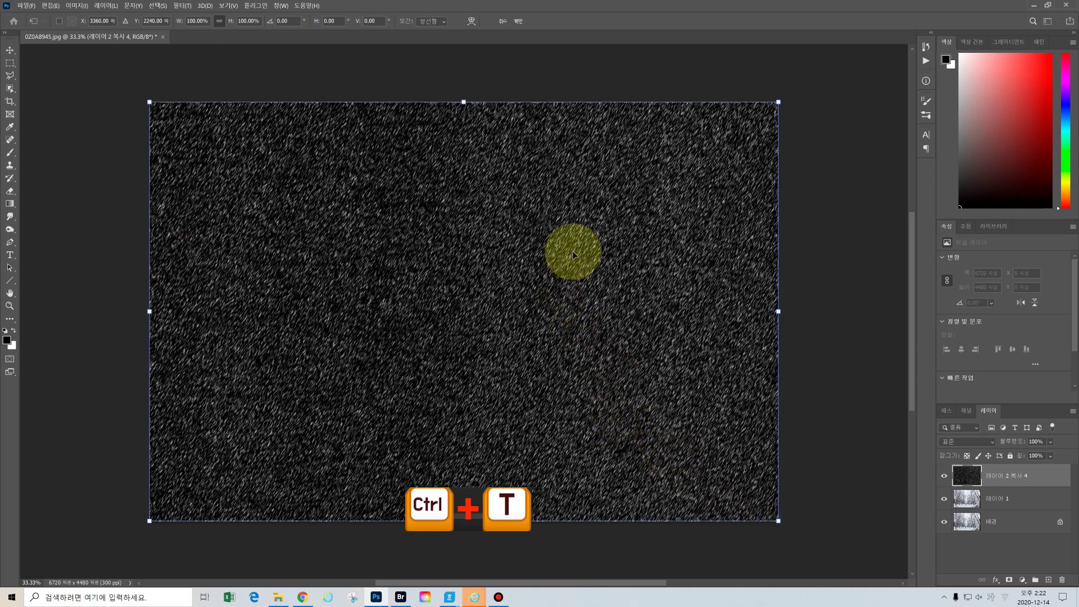
scroll(573, 255, "down", 1)
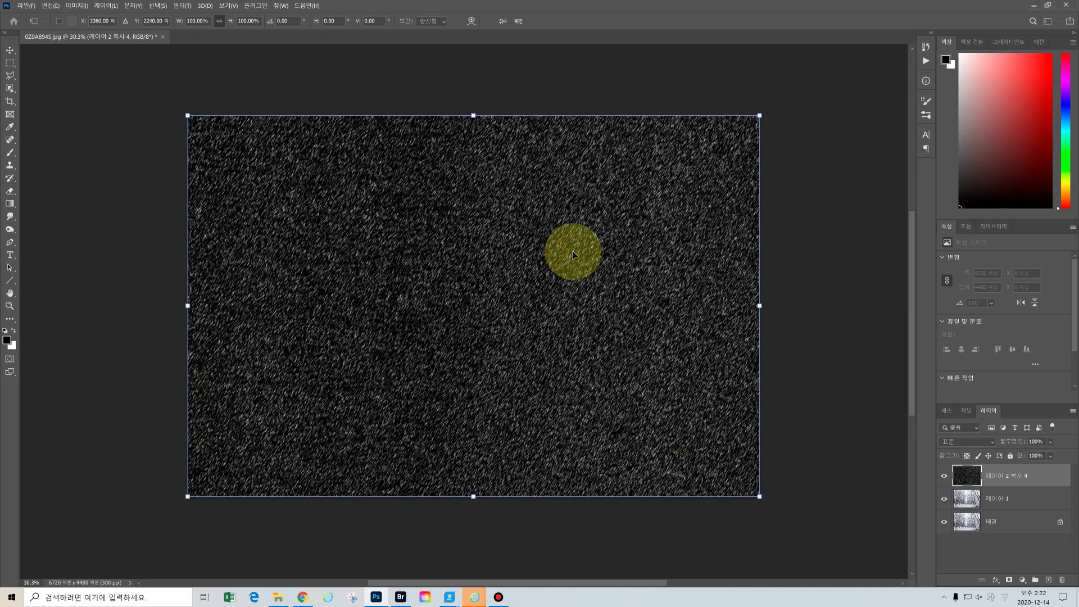
scroll(572, 251, "down", 3)
scroll(573, 254, "down", 2)
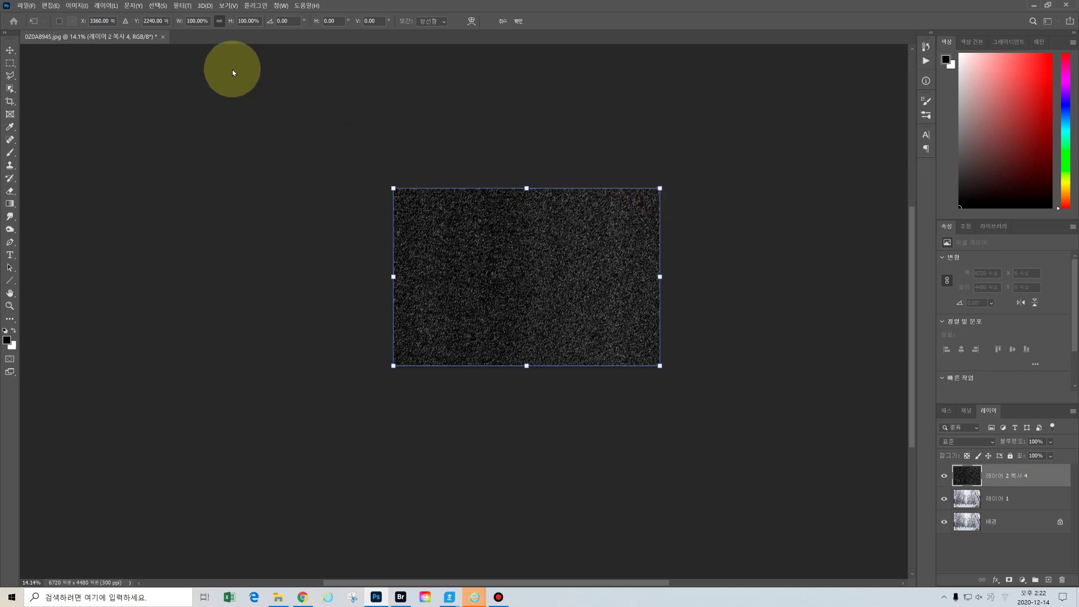
left_click(219, 22)
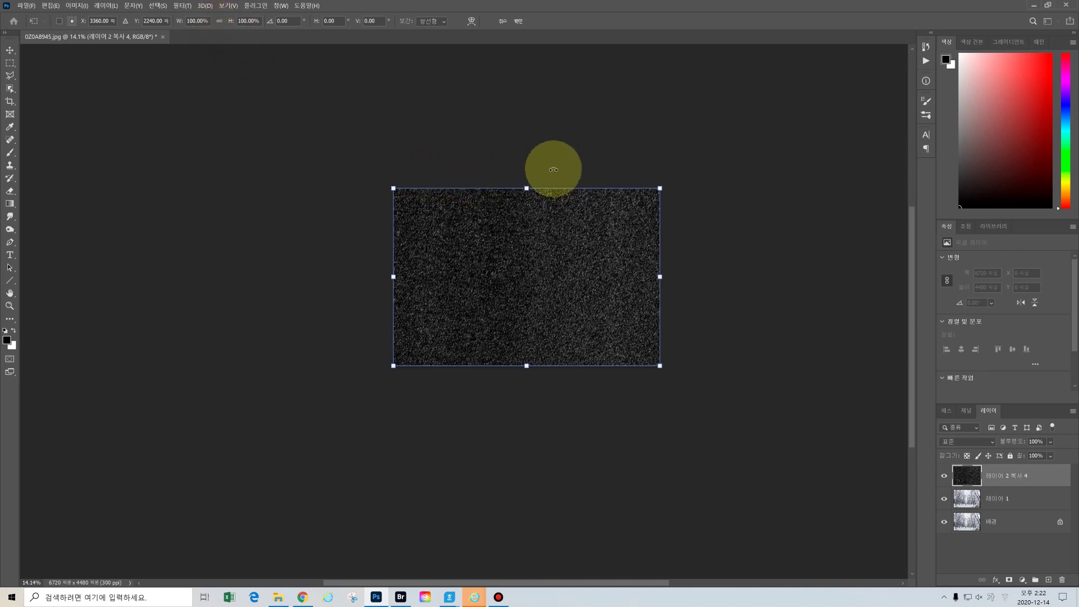
left_click(219, 22)
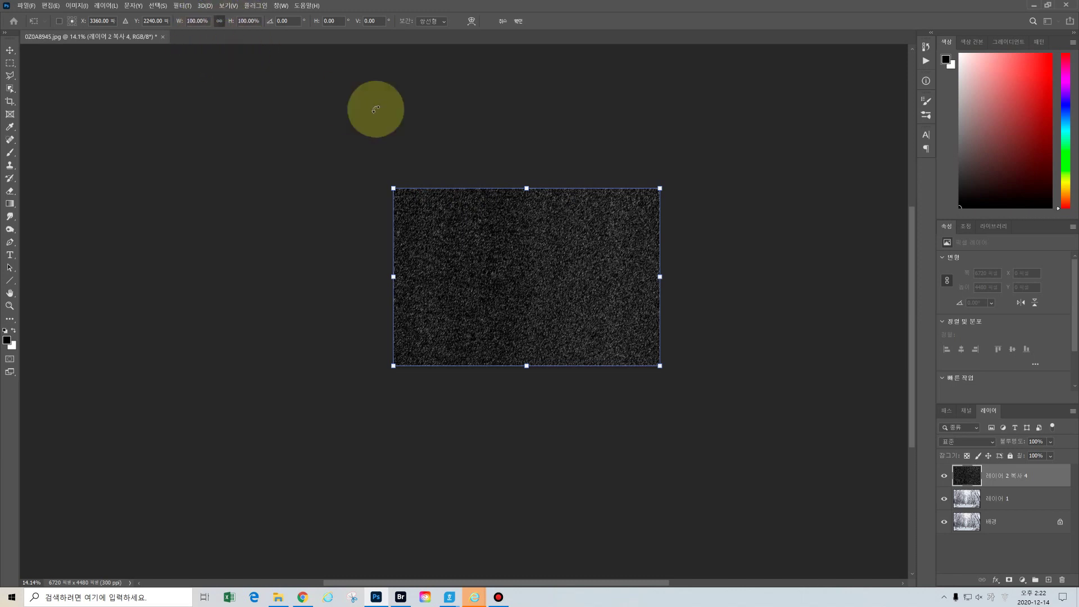
left_click_drag(660, 188, 757, 123)
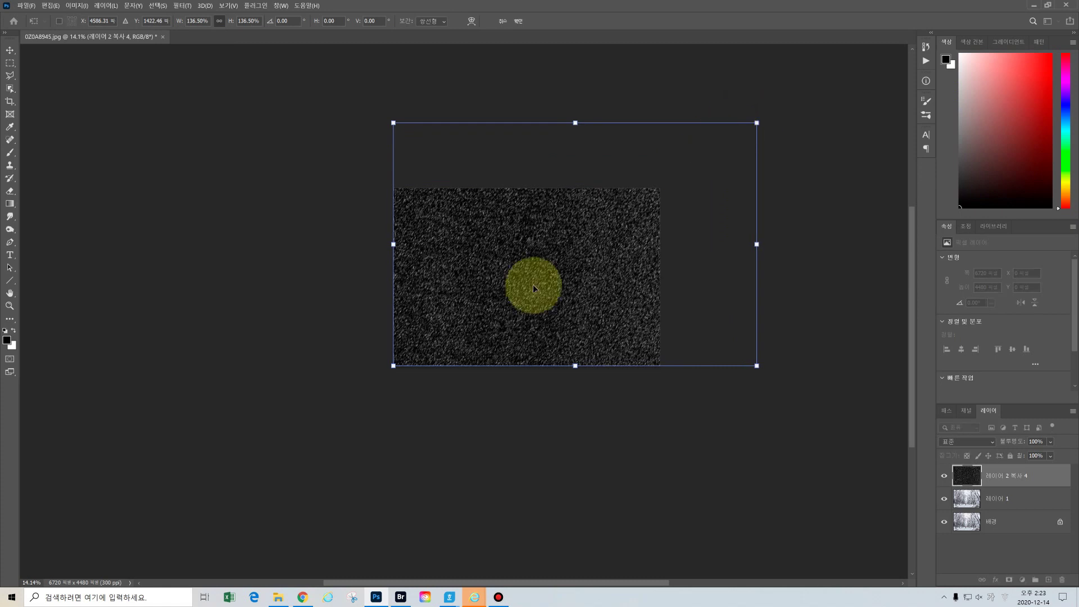
left_click_drag(393, 366, 296, 508)
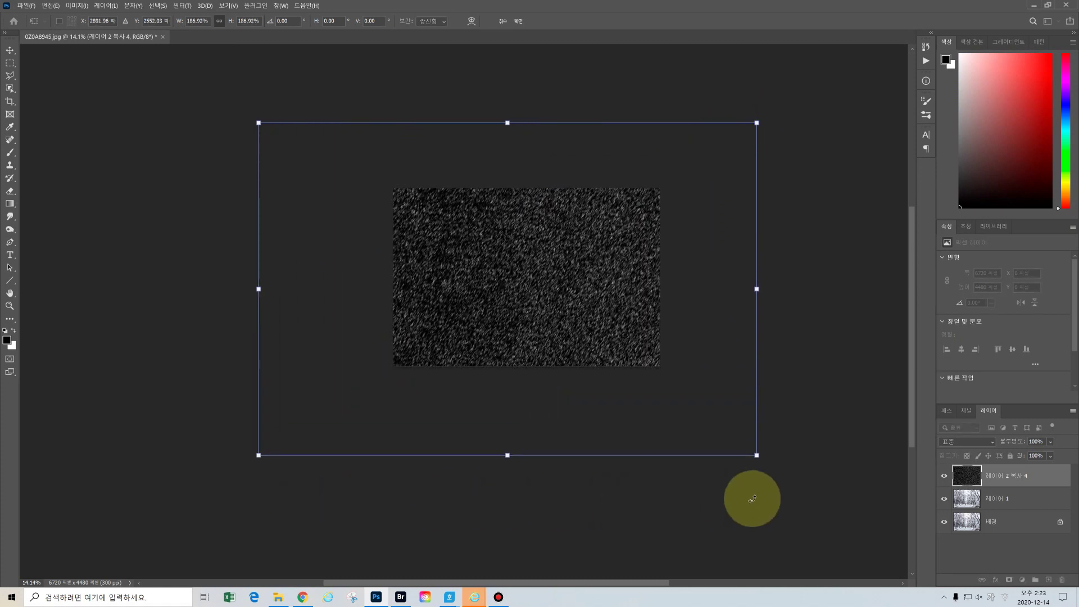
left_click_drag(755, 454, 772, 479)
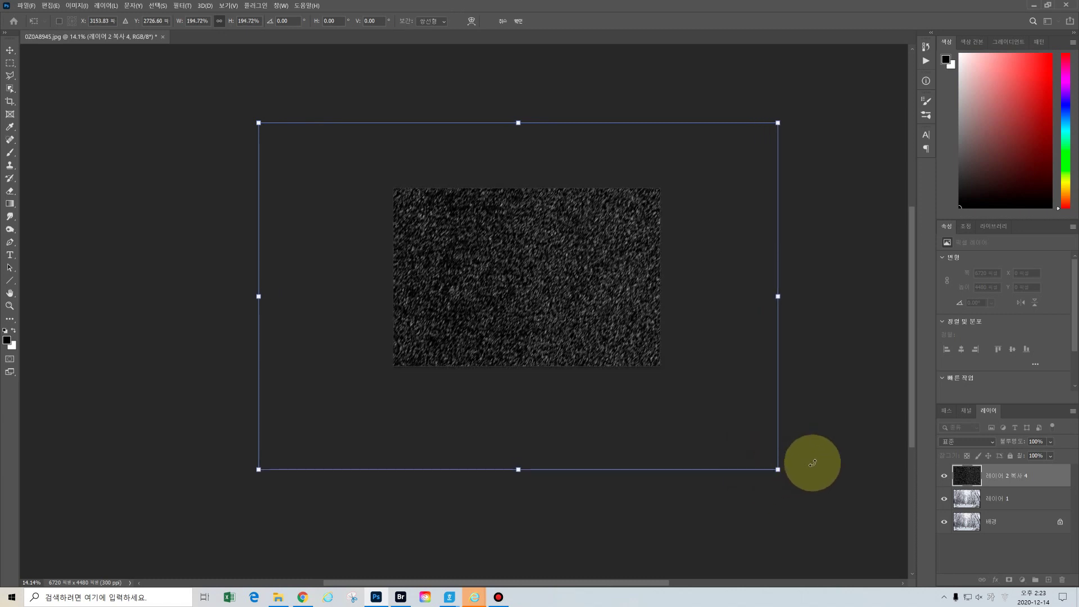
key("Return")
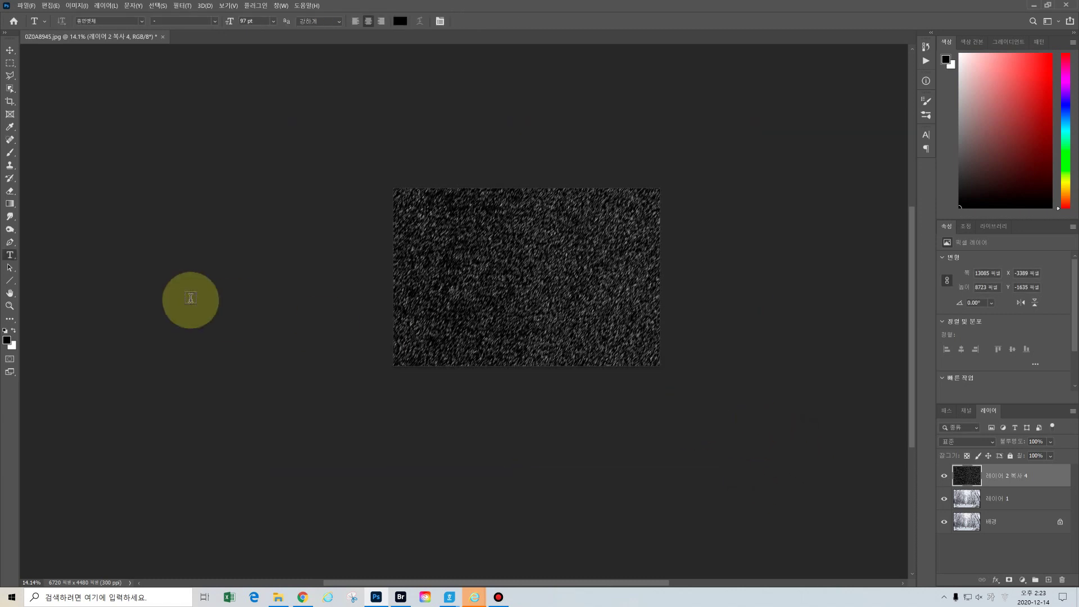
- Set the enlarged snow layer's blend mode to Screen and its opacity to 70%
left_click(10, 292)
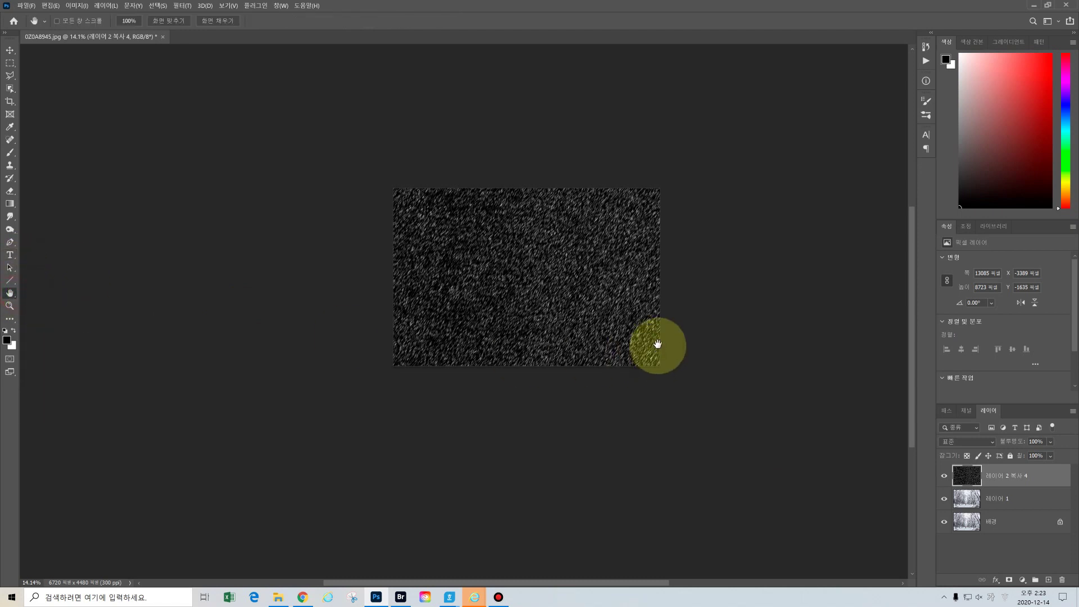
scroll(586, 264, "up", 1)
scroll(586, 264, "up", 3)
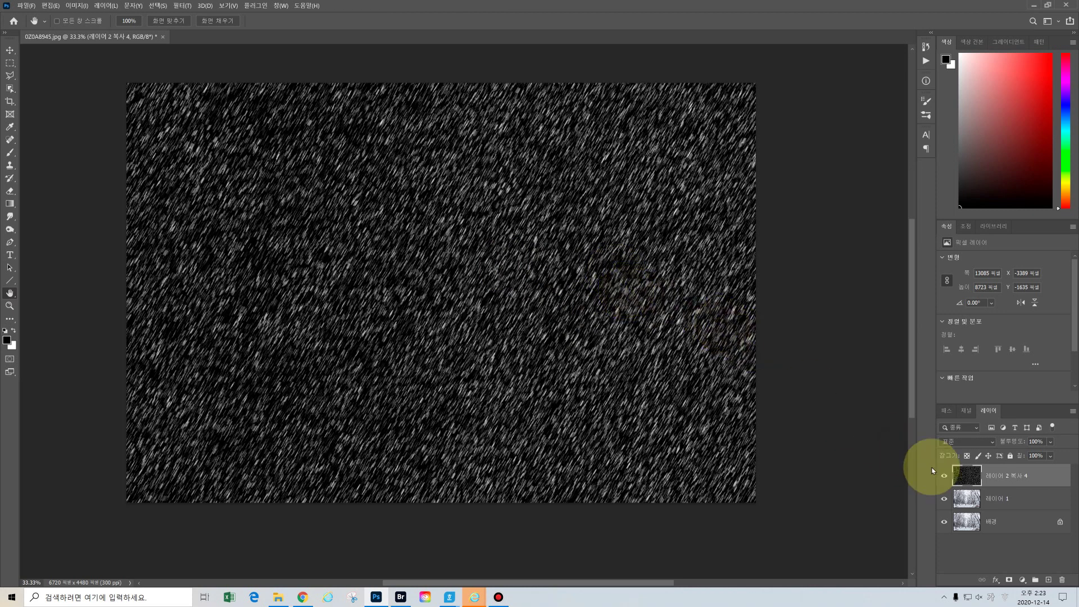
left_click(994, 443)
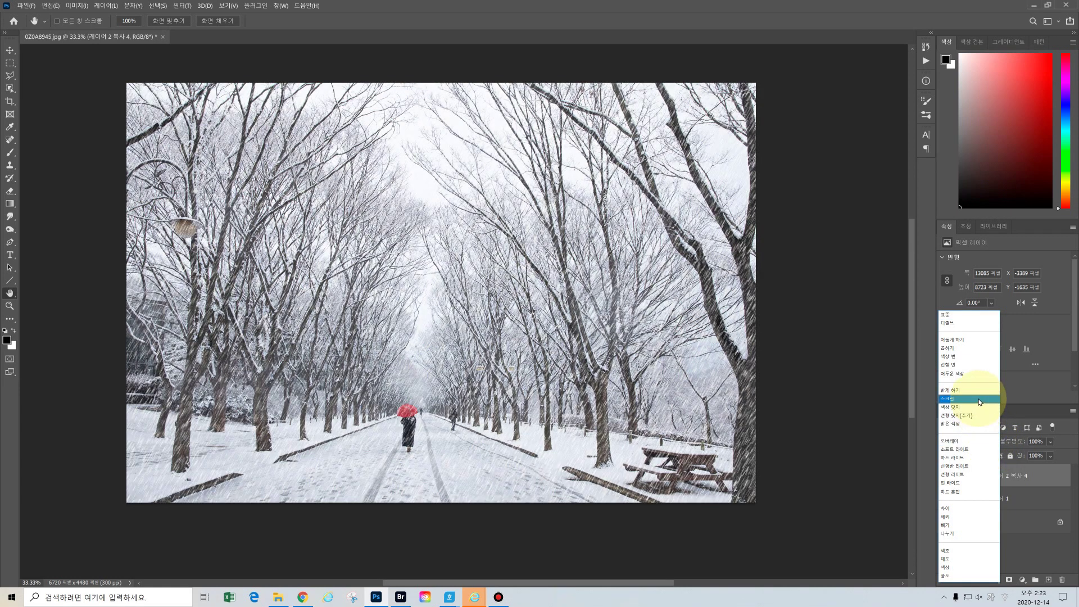
left_click(979, 400)
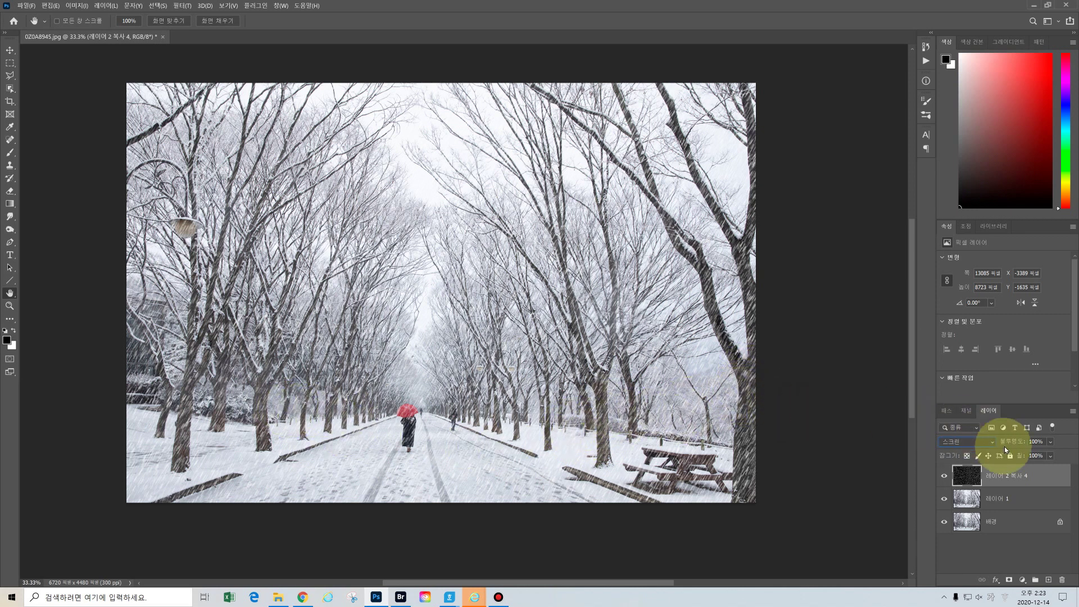
left_click(1050, 442)
left_click_drag(1053, 455, 1057, 455)
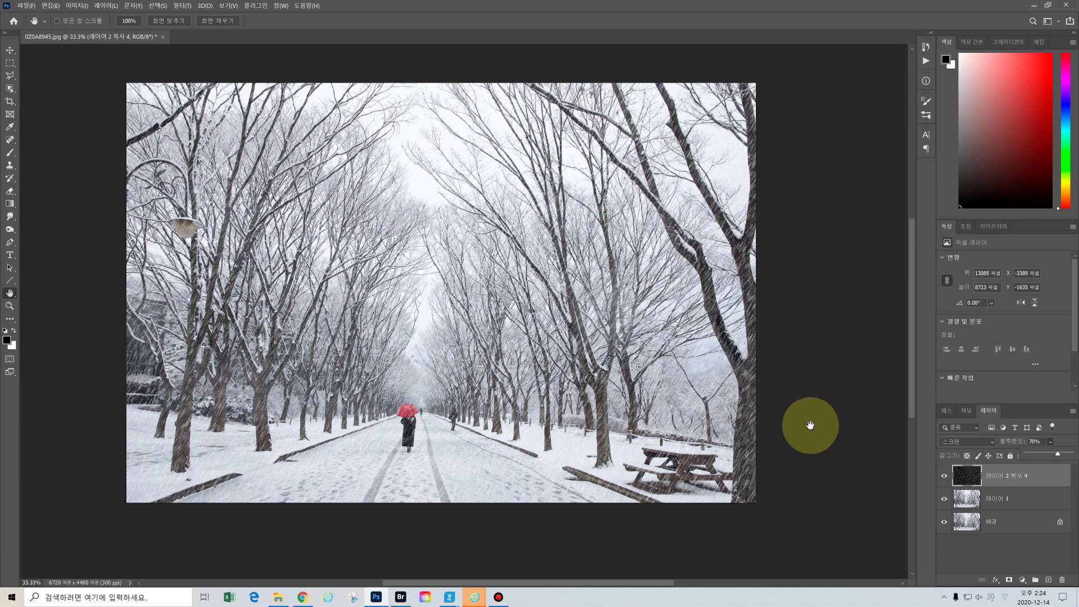
- Stamp all visible layers into a new layer and add another layer above it filled with black
key("ctrl+shift+alt+e")
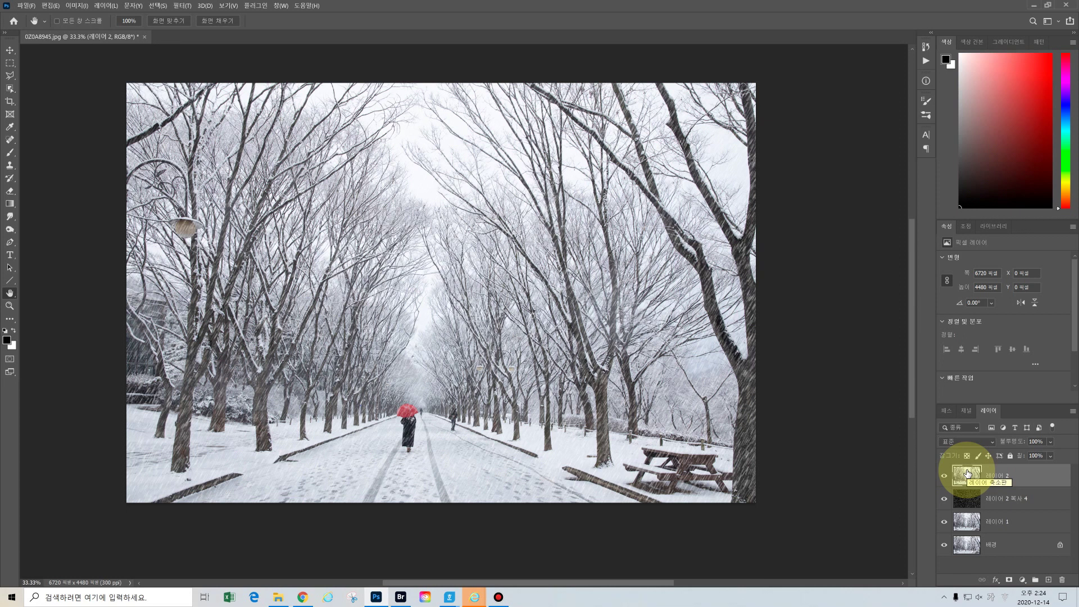
left_click(1049, 582)
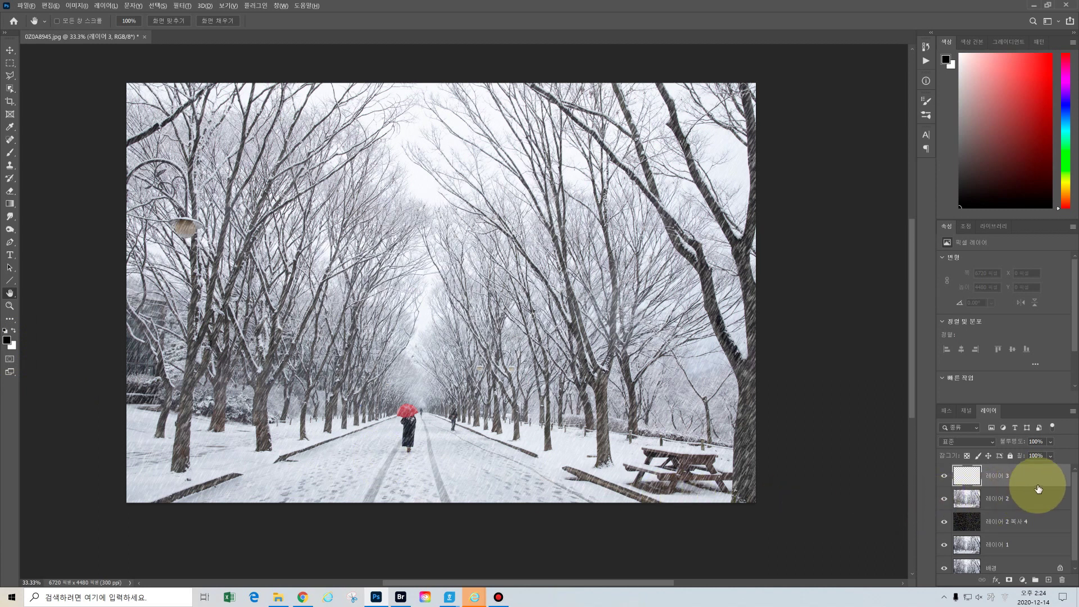
key("alt+BackSpace")
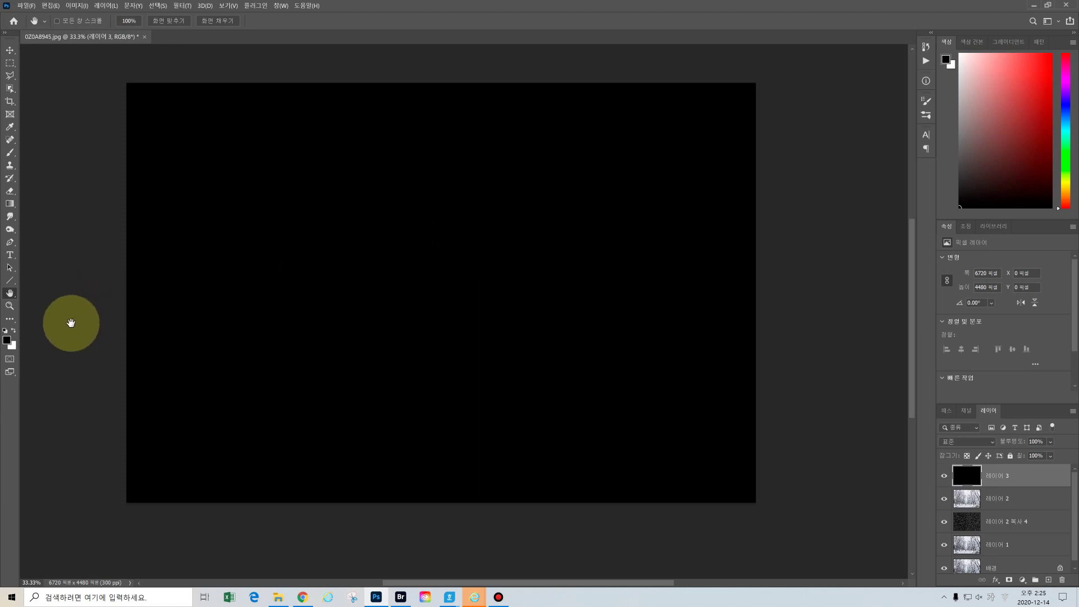
- Try a red foreground colour and restore the default black and white colours
left_click(13, 332)
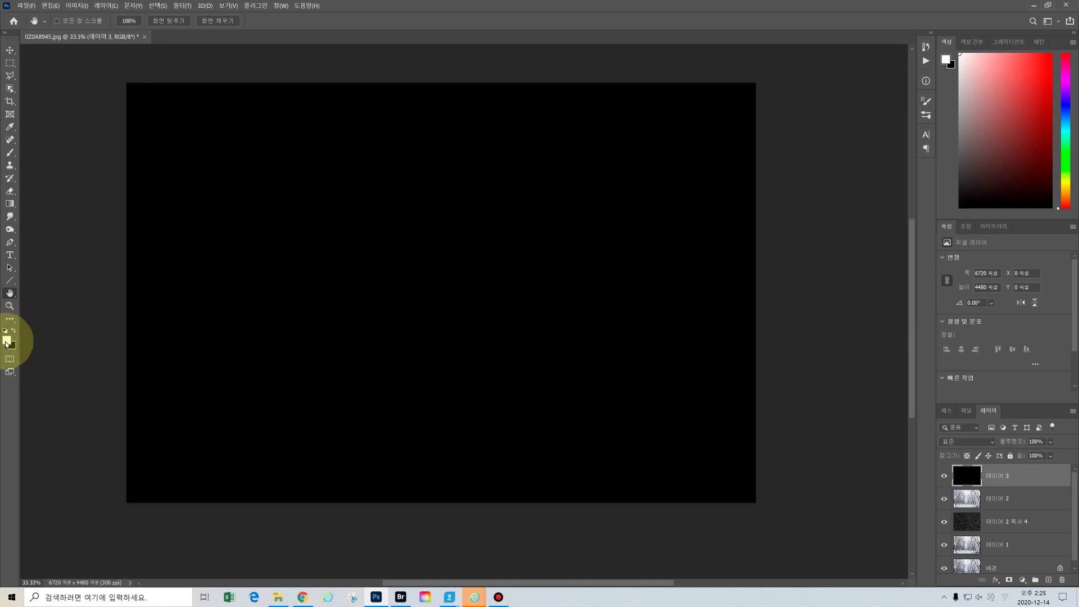
key("i")
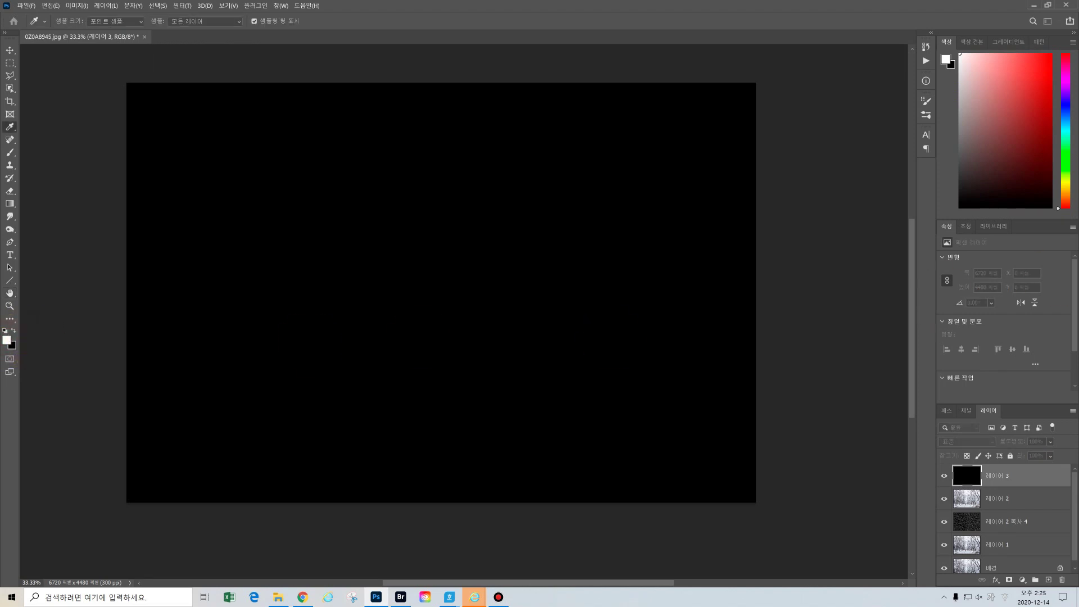
left_click(7, 340)
left_click(614, 174)
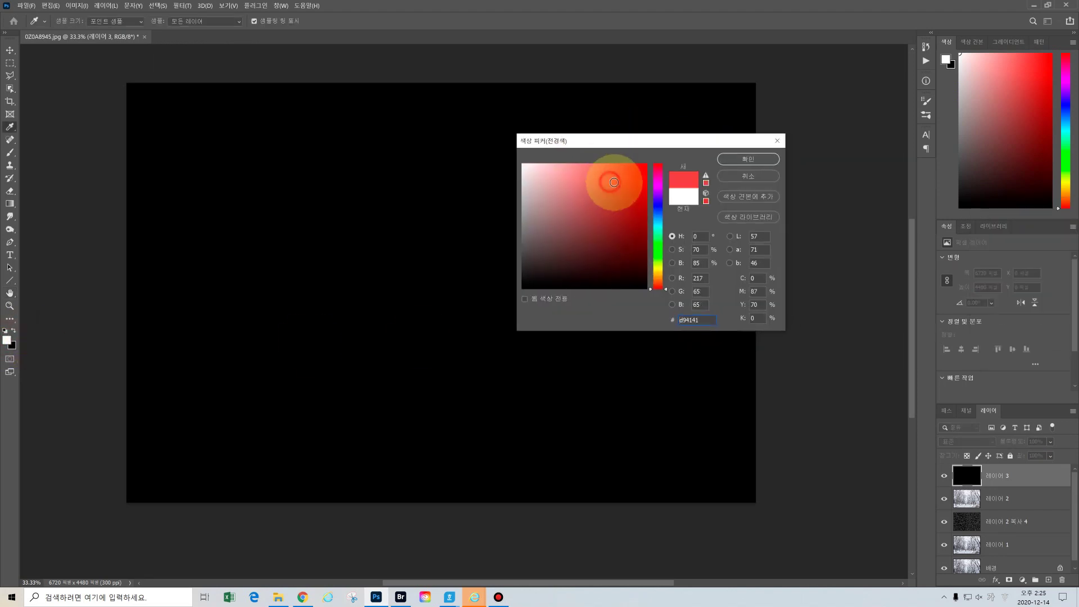
left_click(754, 158)
key("h")
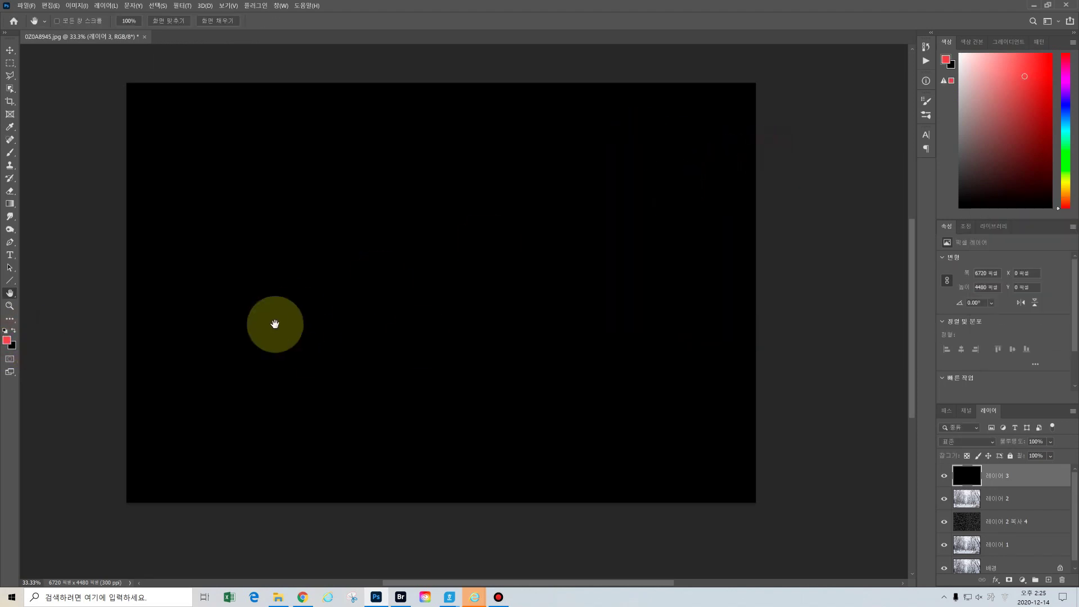
left_click(5, 334)
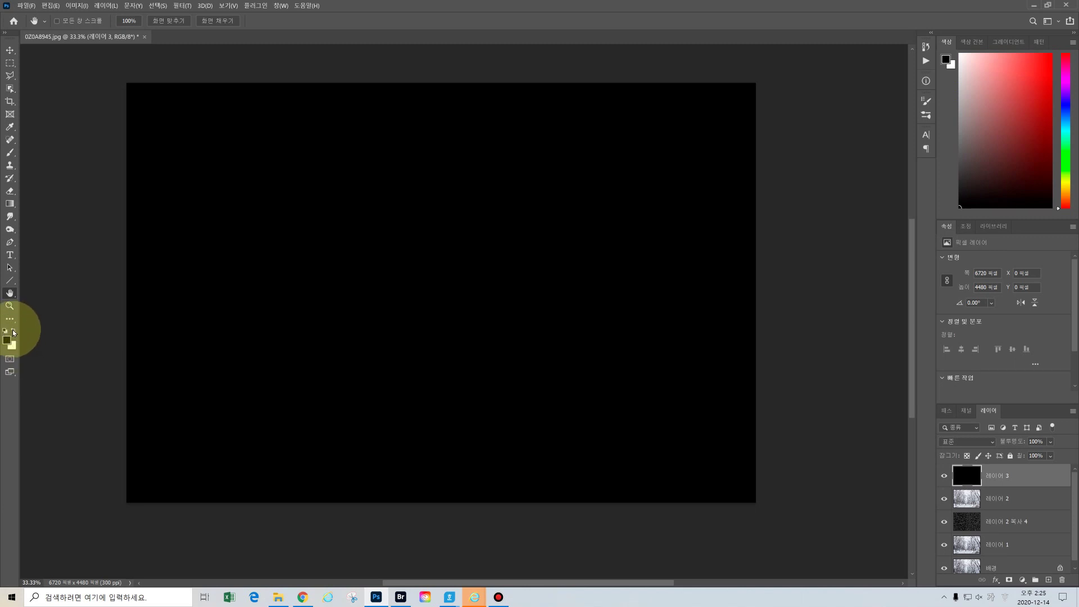
- Make white the foreground colour and choose the Soft Round brush from the general brushes
left_click(14, 332)
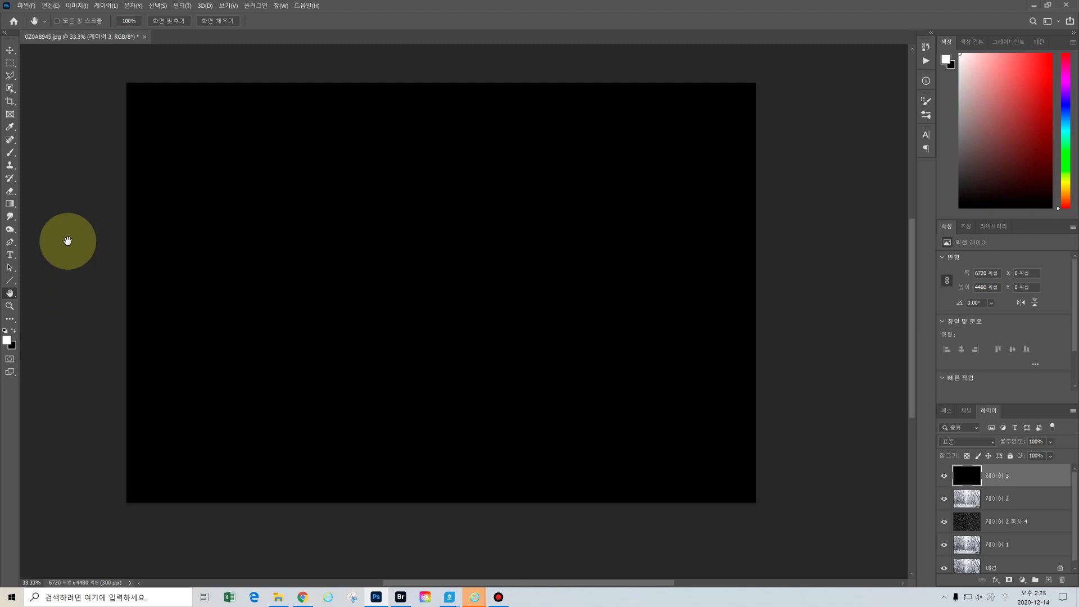
left_click(11, 154)
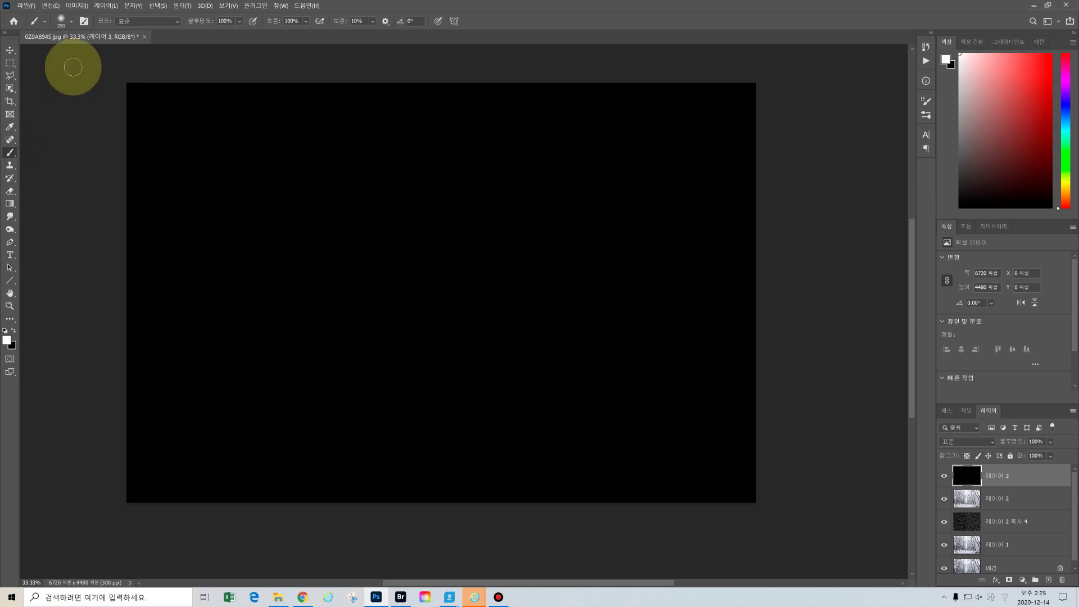
left_click(73, 23)
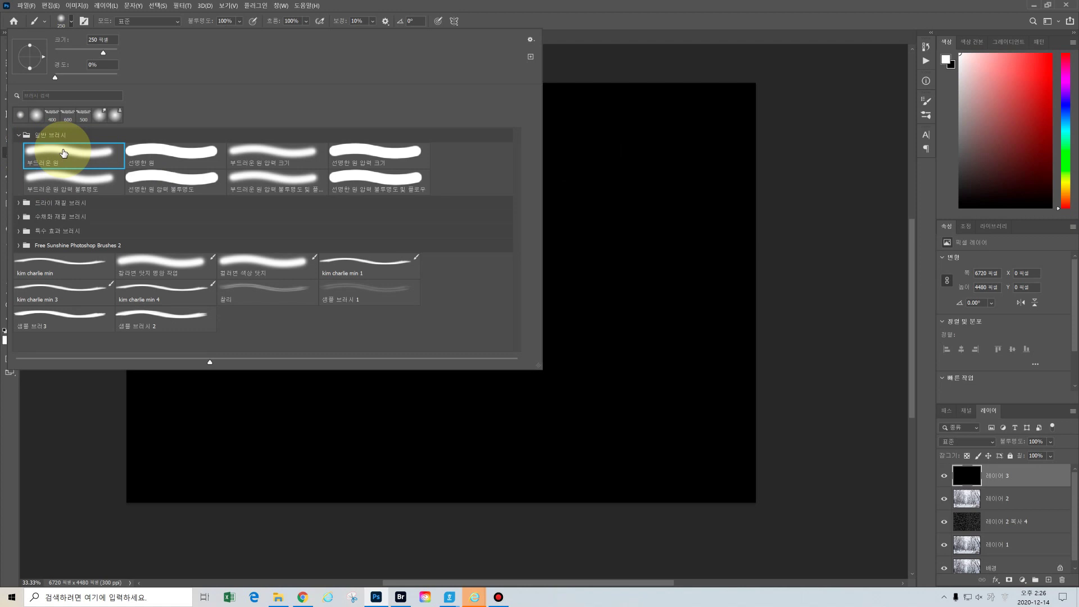
double_click(64, 153)
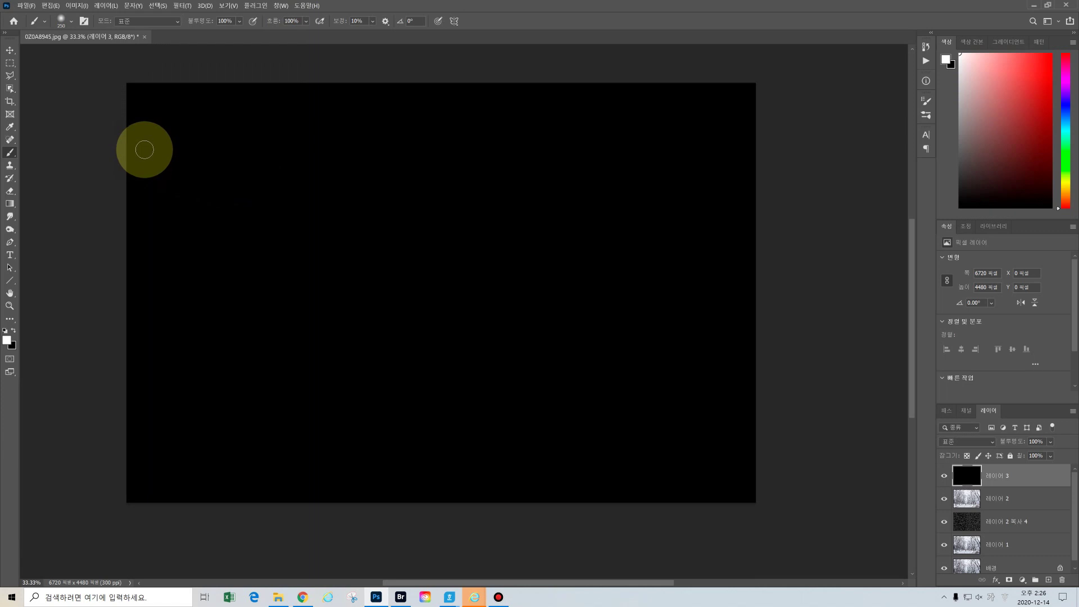
- Paint small soft white snowflake dots scattered across the whole black layer with a 200 px brush
left_click(139, 149)
left_click(187, 115)
left_click(189, 141)
left_click(177, 198)
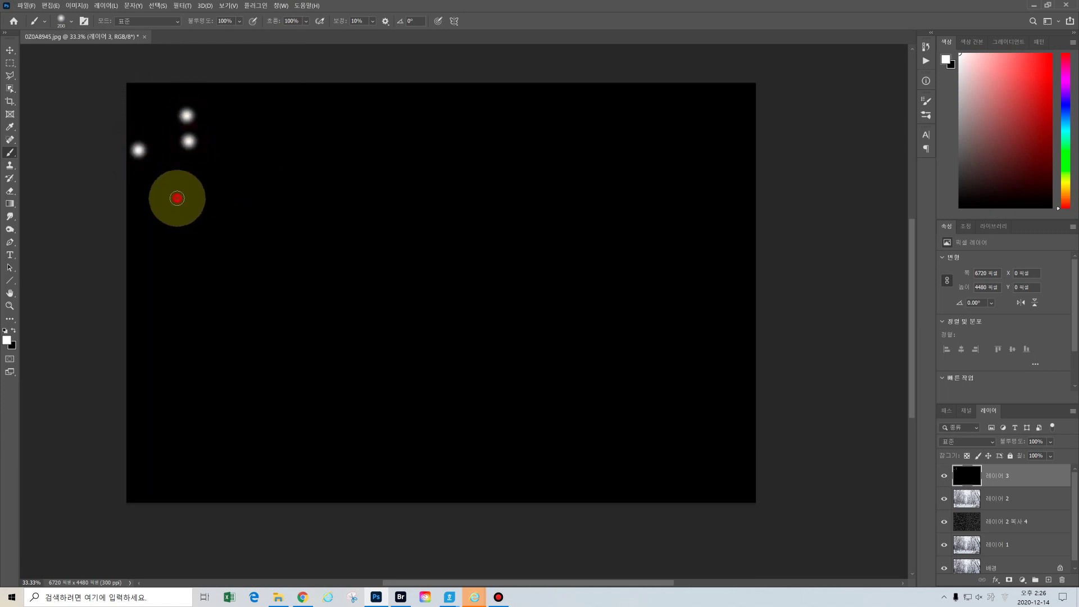
left_click(141, 242)
left_click(292, 257)
left_click(307, 147)
left_click(274, 214)
left_click(225, 278)
left_click(168, 368)
left_click(169, 385)
left_click(278, 396)
left_click(407, 423)
left_click(446, 361)
left_click(341, 331)
left_click(394, 278)
left_click(394, 214)
left_click(506, 249)
left_click(569, 369)
left_click(655, 311)
left_click(675, 183)
left_click(673, 136)
left_click(477, 122)
left_click(438, 190)
left_click(573, 180)
left_click(408, 128)
left_click(546, 120)
left_click(603, 225)
left_click(574, 260)
left_click(689, 260)
left_click(701, 377)
left_click(676, 419)
left_click(584, 439)
left_click(506, 443)
left_click(452, 457)
left_click(372, 477)
left_click(338, 439)
left_click(265, 462)
left_click(180, 463)
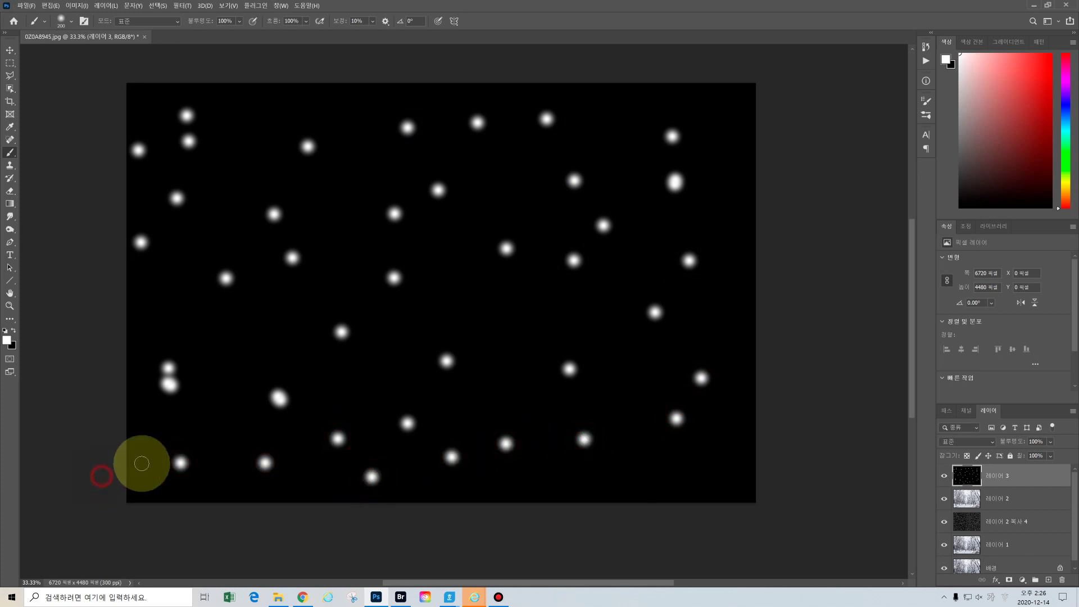
left_click(194, 432)
left_click(150, 436)
left_click(173, 313)
left_click(438, 309)
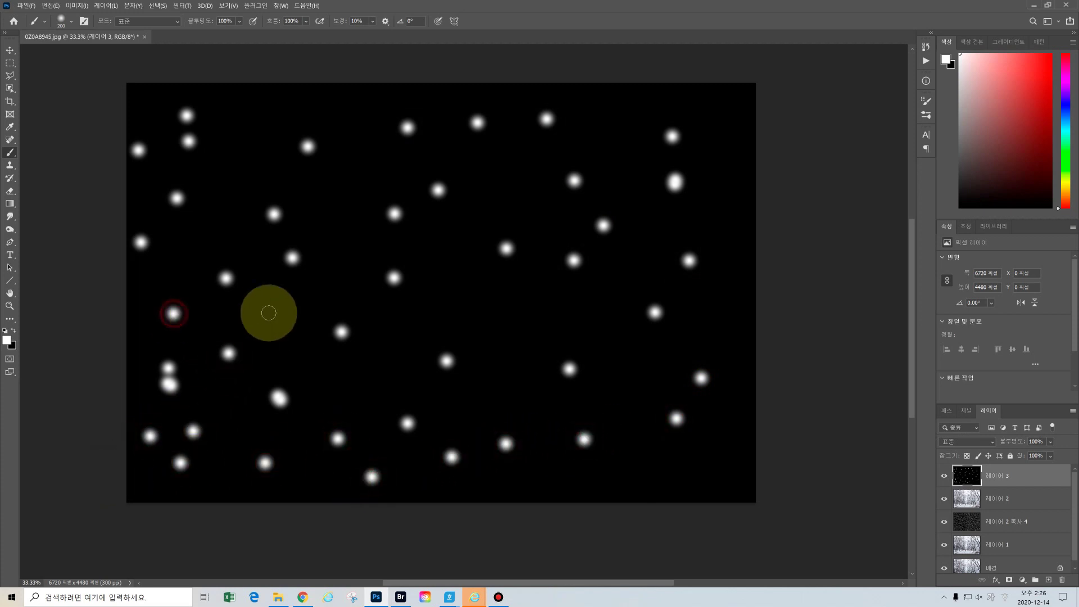
left_click(531, 310)
left_click(526, 409)
left_click(549, 470)
left_click(692, 482)
left_click(728, 456)
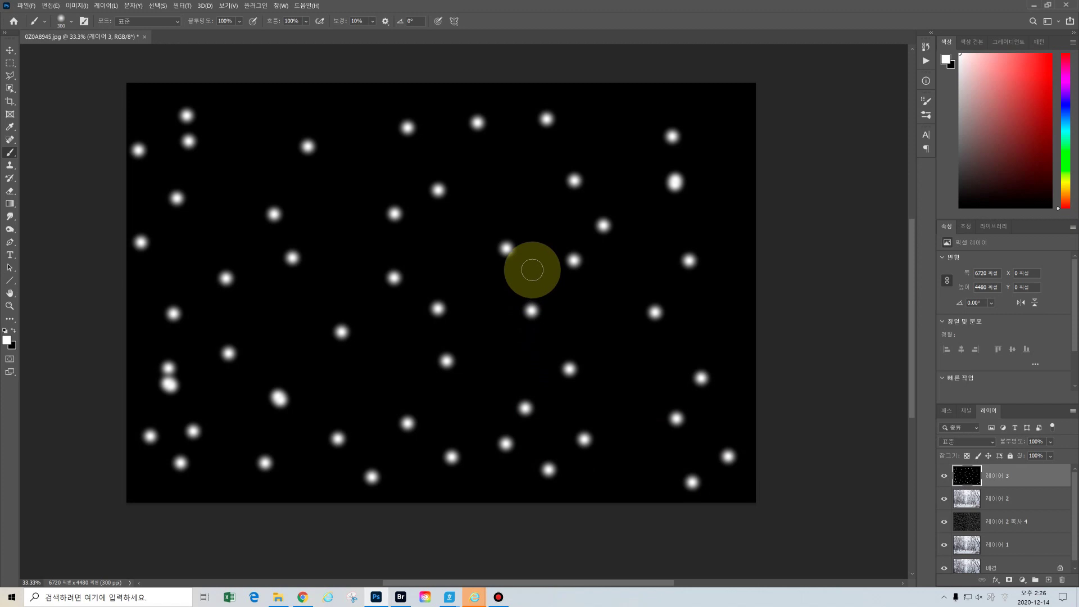
- Enlarge the brush to 400 px and scatter medium soft white dots between the small ones
key("bracketright")
key("bracketright")
key("bracketright")
left_click(514, 189)
left_click(358, 187)
left_click(348, 266)
left_click(281, 330)
left_click(196, 291)
left_click(129, 303)
left_click(246, 118)
left_click(309, 97)
left_click(603, 152)
left_click(627, 274)
left_click(731, 292)
left_click(625, 441)
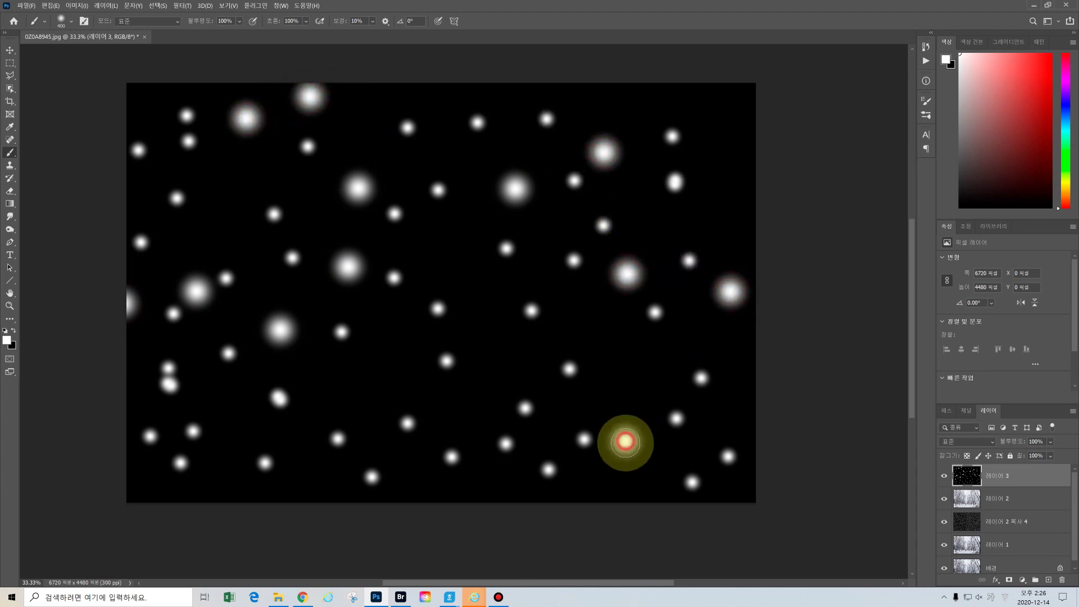
left_click(512, 366)
left_click(456, 416)
left_click(319, 371)
left_click(376, 368)
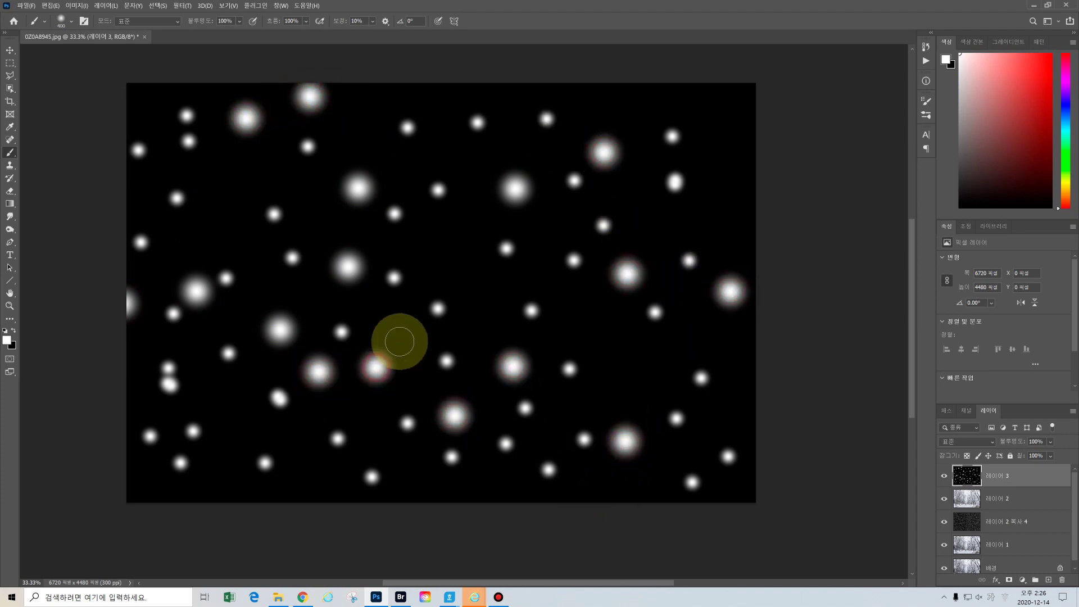
left_click(455, 257)
left_click(245, 418)
left_click(181, 496)
left_click(291, 488)
left_click(425, 492)
left_click(564, 493)
left_click(601, 374)
left_click(729, 392)
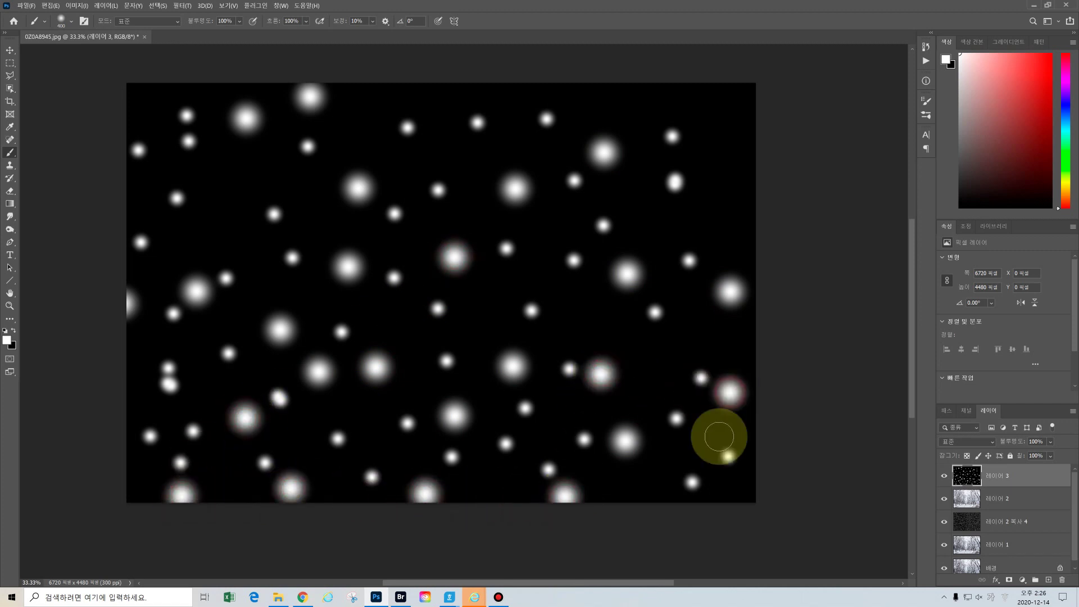
left_click(677, 478)
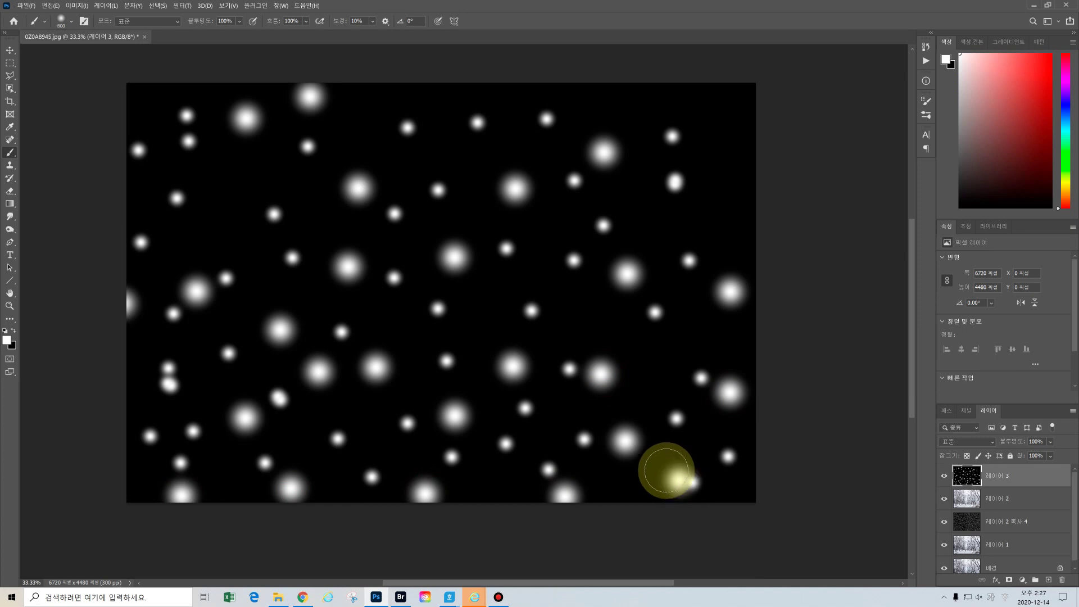
- Enlarge the brush to 800 px and scatter large soft white dots across the black snowflake layer
key("bracketright")
key("bracketright")
key("bracketright")
key("bracketright")
key("bracketright")
key("bracketright")
key("bracketright")
key("bracketright")
left_click(671, 351)
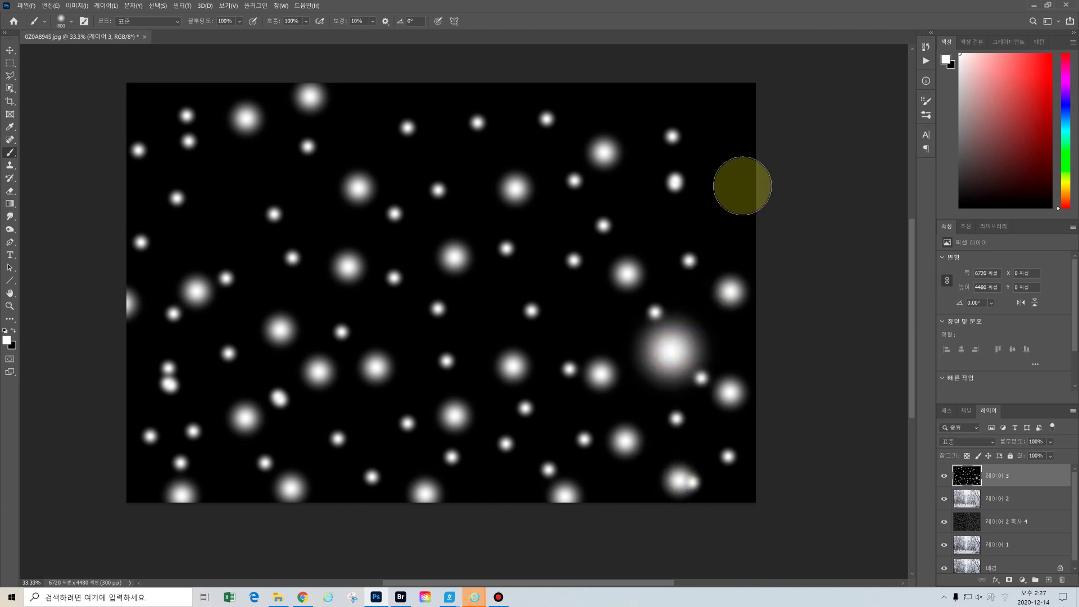
left_click(737, 184)
left_click(662, 91)
left_click(523, 236)
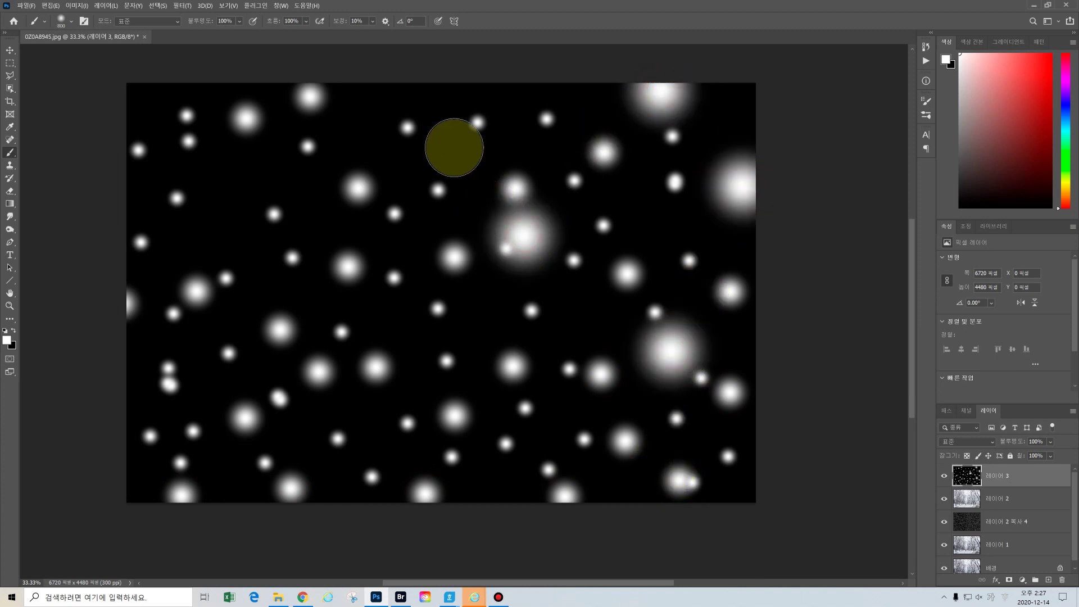
left_click(454, 146)
left_click(354, 146)
left_click(237, 205)
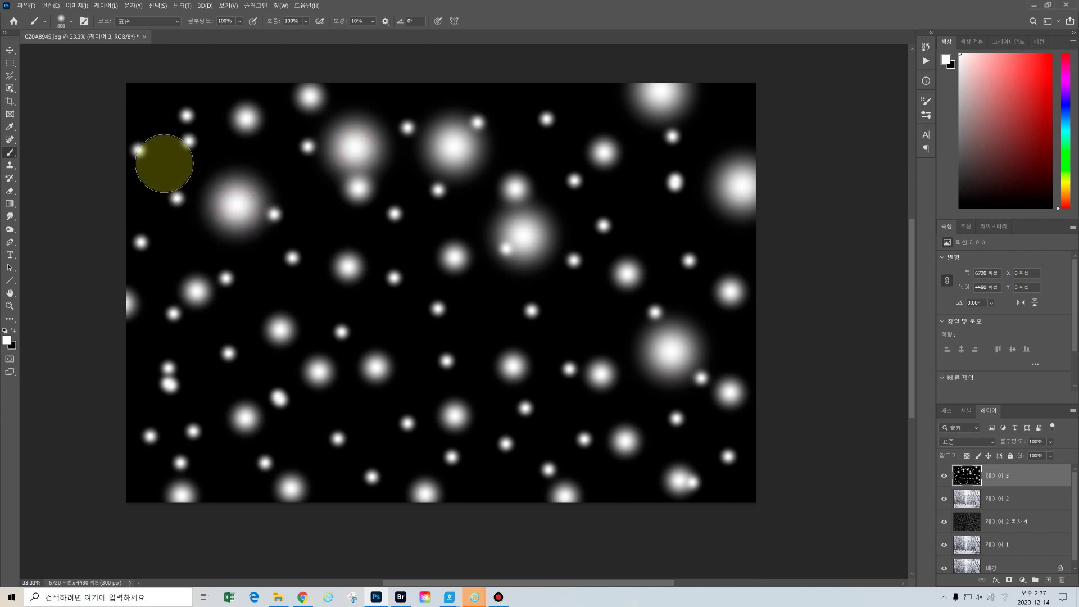
left_click(163, 163)
left_click(131, 386)
left_click(461, 371)
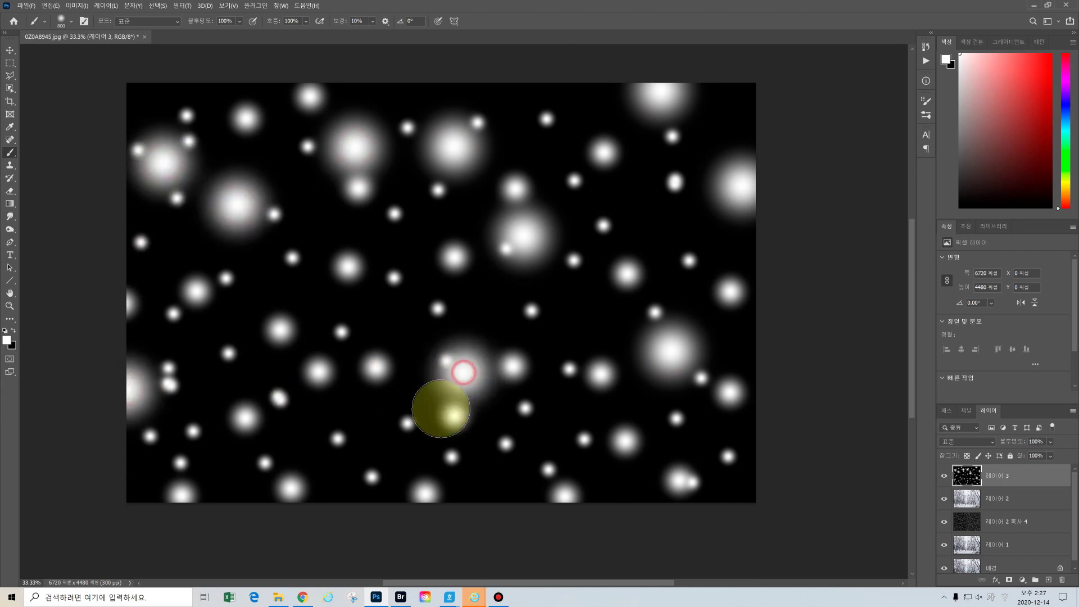
left_click(381, 470)
left_click(258, 375)
left_click(212, 466)
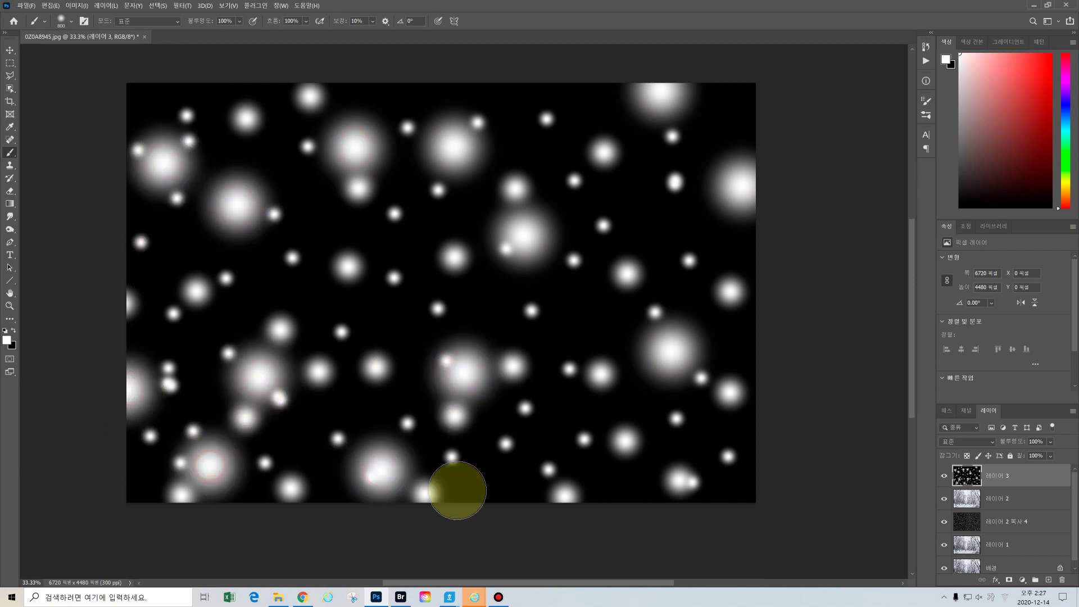
left_click(576, 438)
left_click(407, 310)
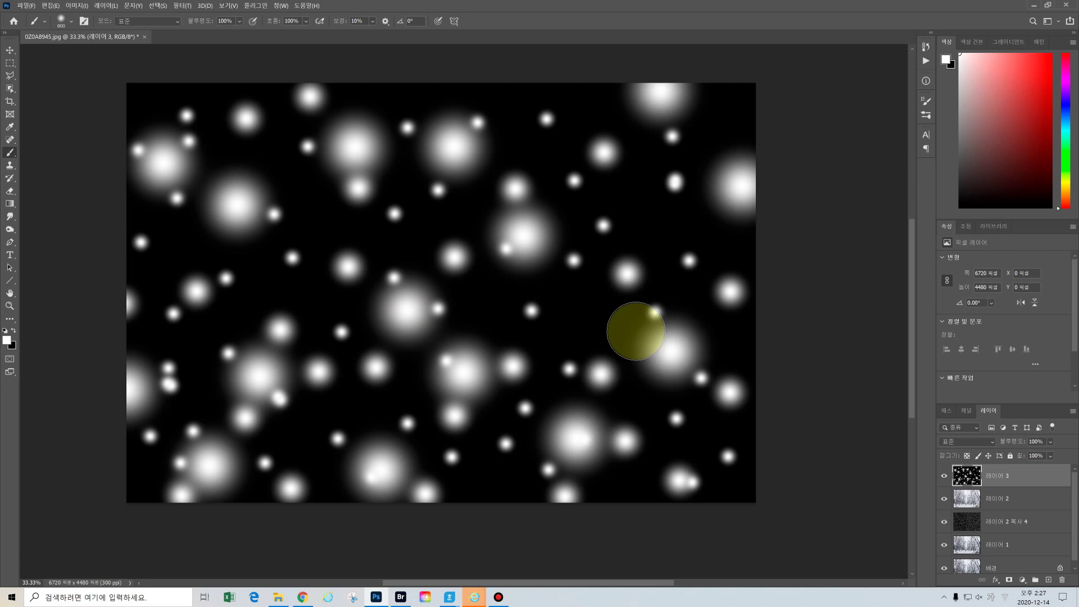
- Set the snowflake layer's blend mode to Screen and apply Motion Blur with a 90° angle and 70-pixel distance
left_click(992, 443)
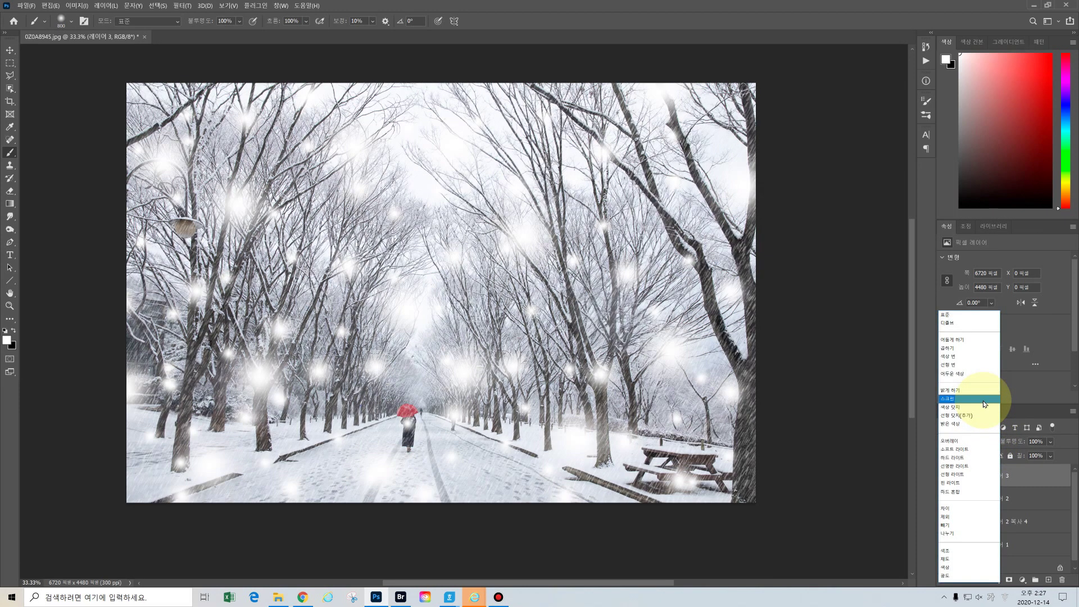
left_click(983, 400)
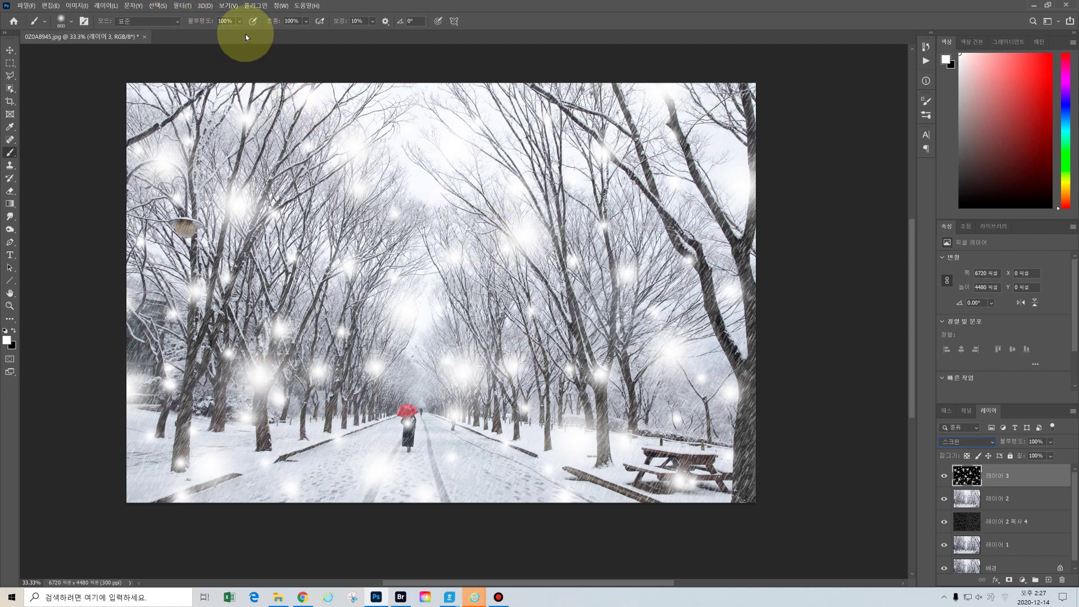
left_click(184, 7)
mouse_move(219, 157)
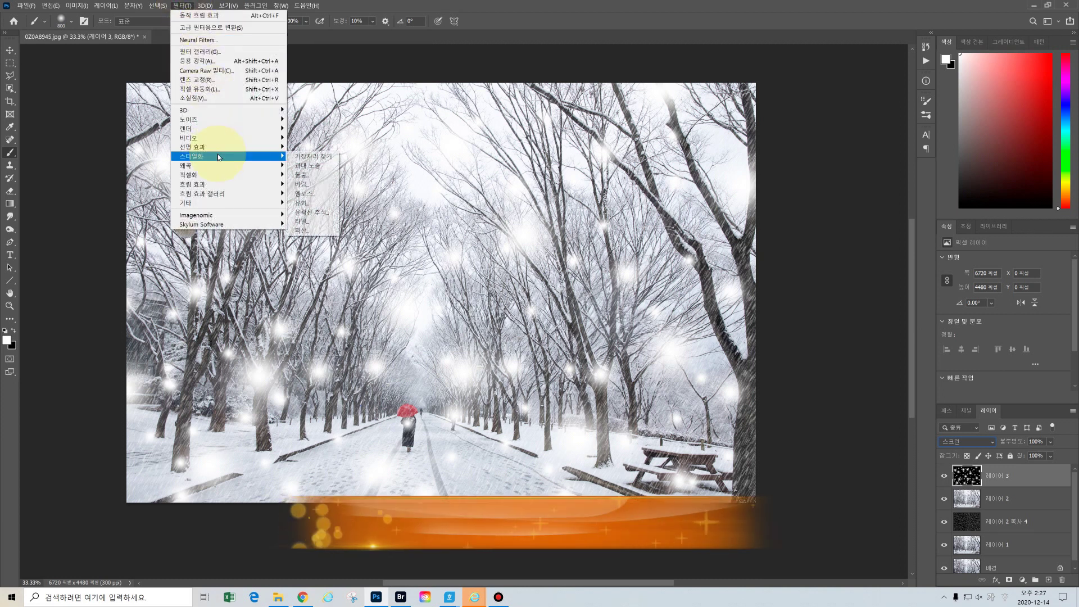
mouse_move(218, 184)
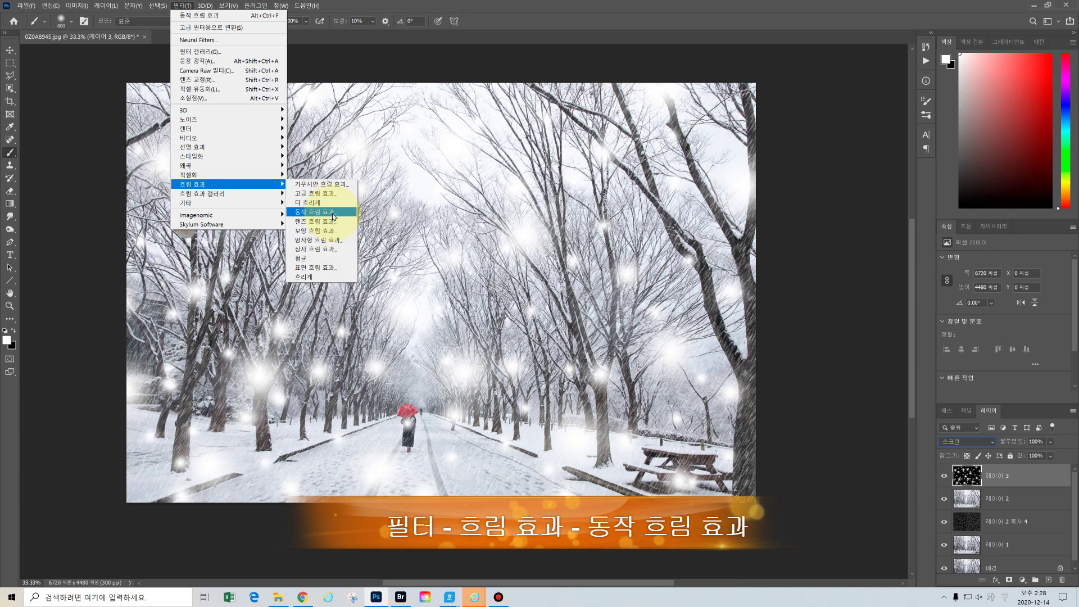
left_click(333, 213)
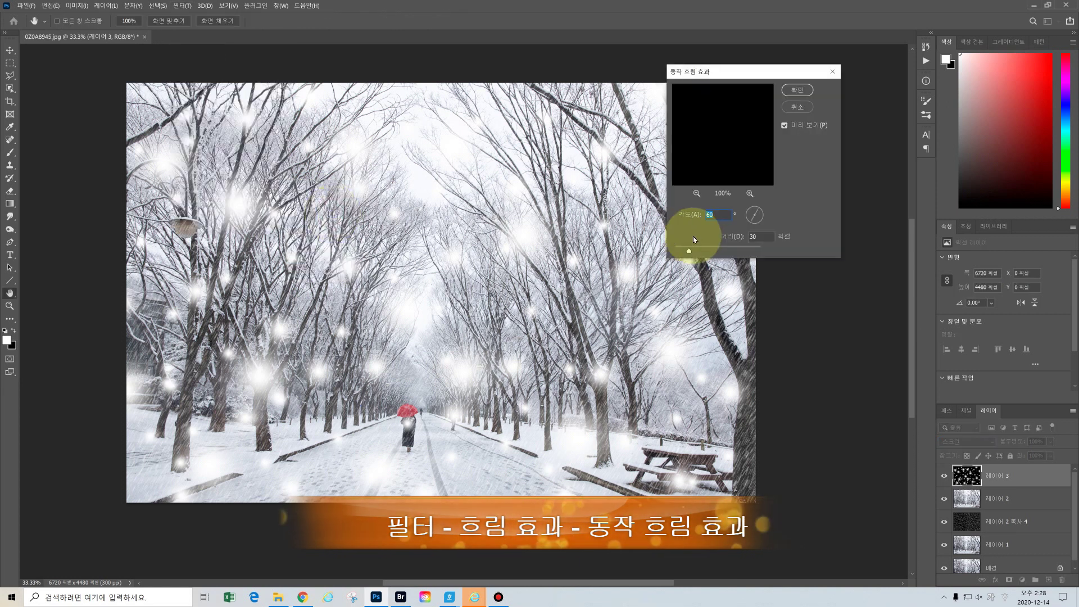
type("50")
left_click(680, 220)
type("90")
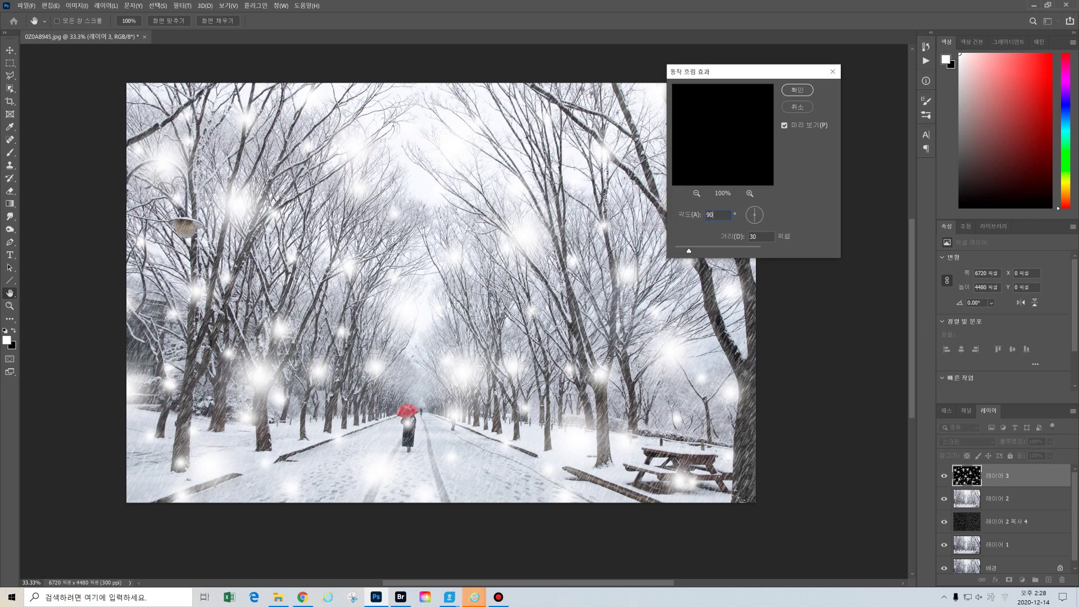
left_click(762, 237)
type("7")
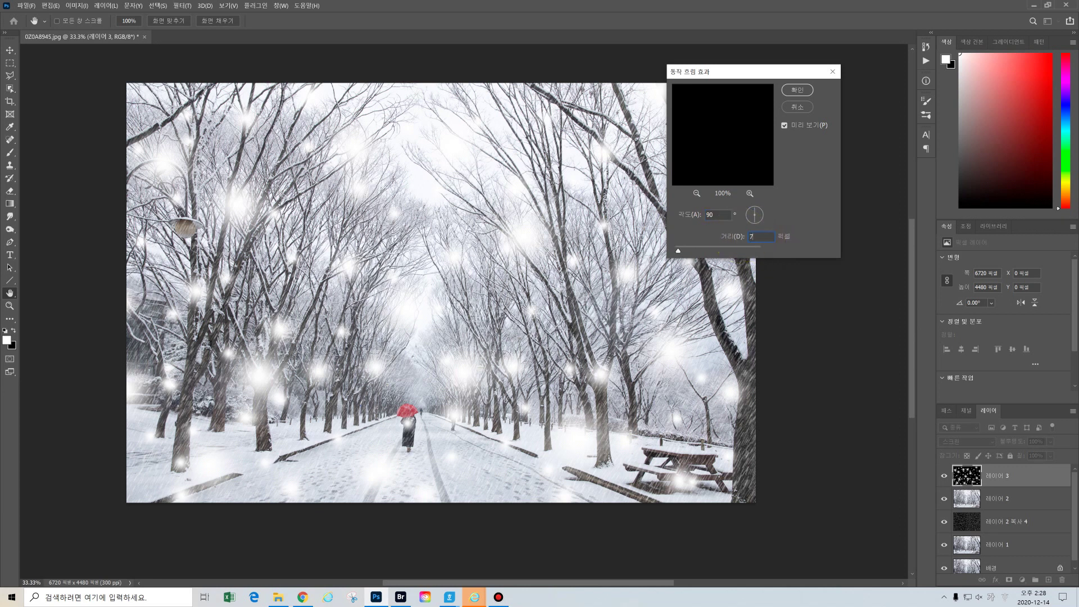
type("0")
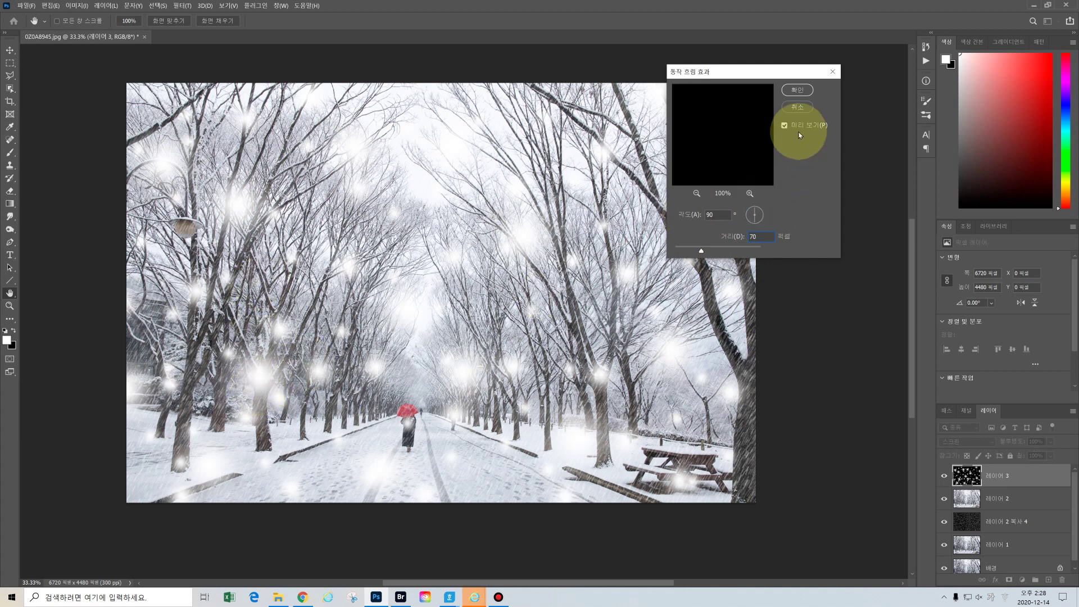
left_click(797, 92)
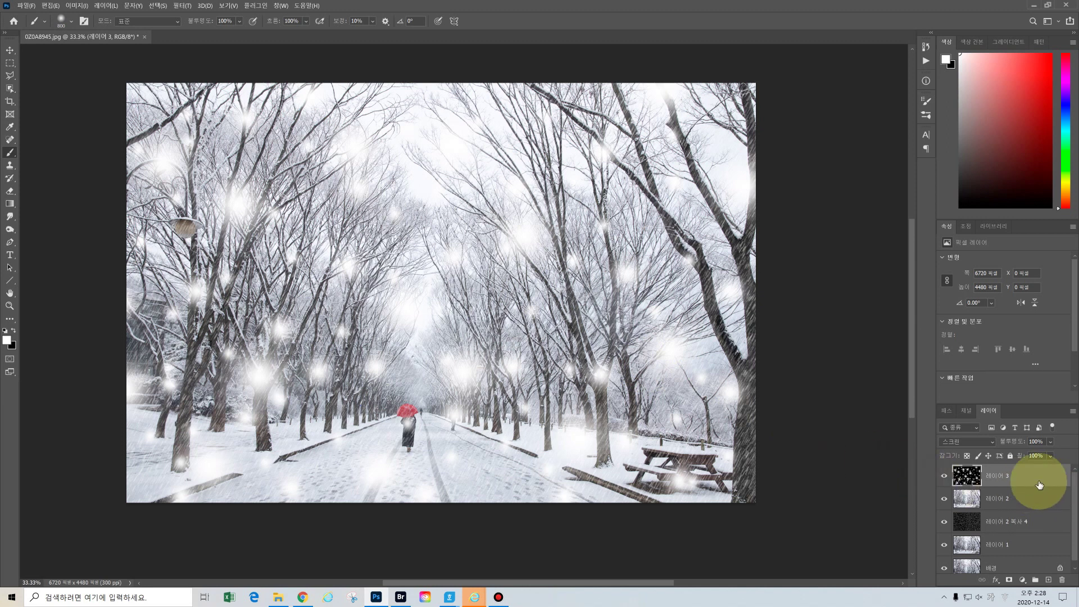
- Duplicate the blurred snowflake layer and merge the copy with the original
key("ctrl+j")
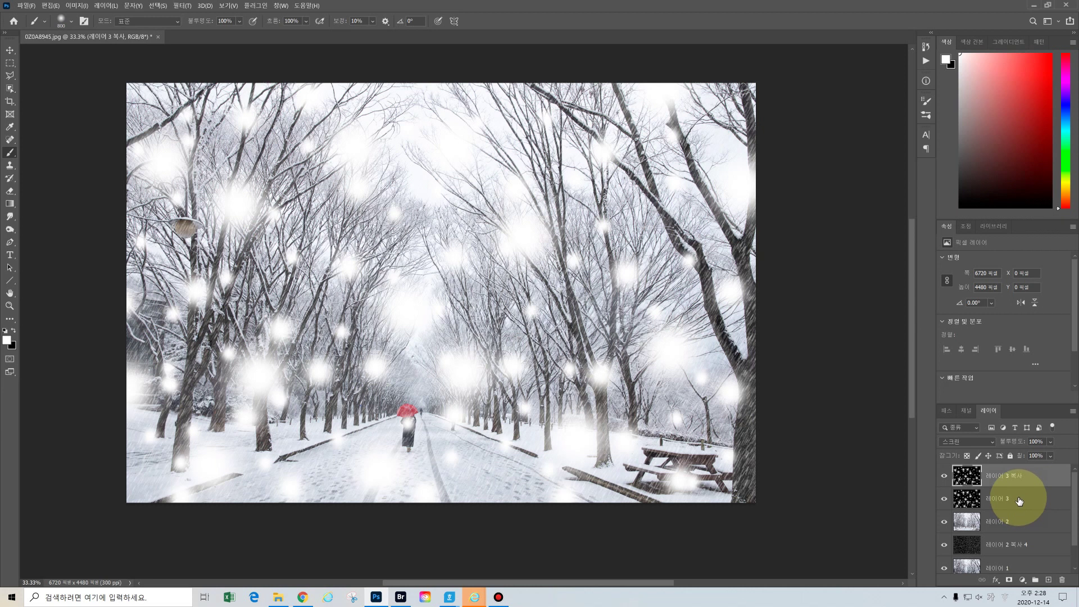
left_click(1018, 501, "shift")
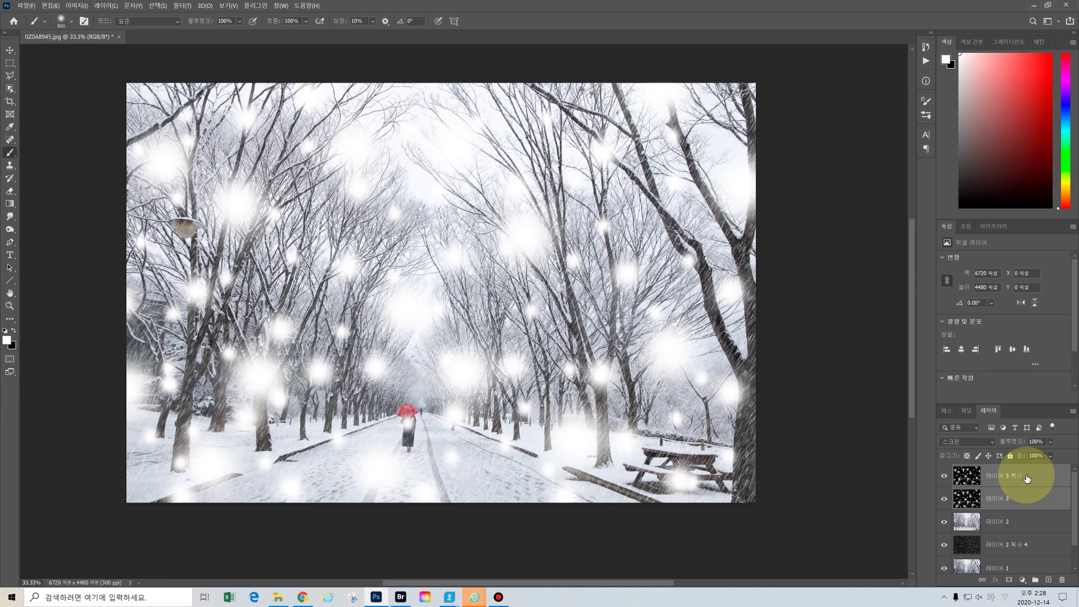
key("ctrl+e")
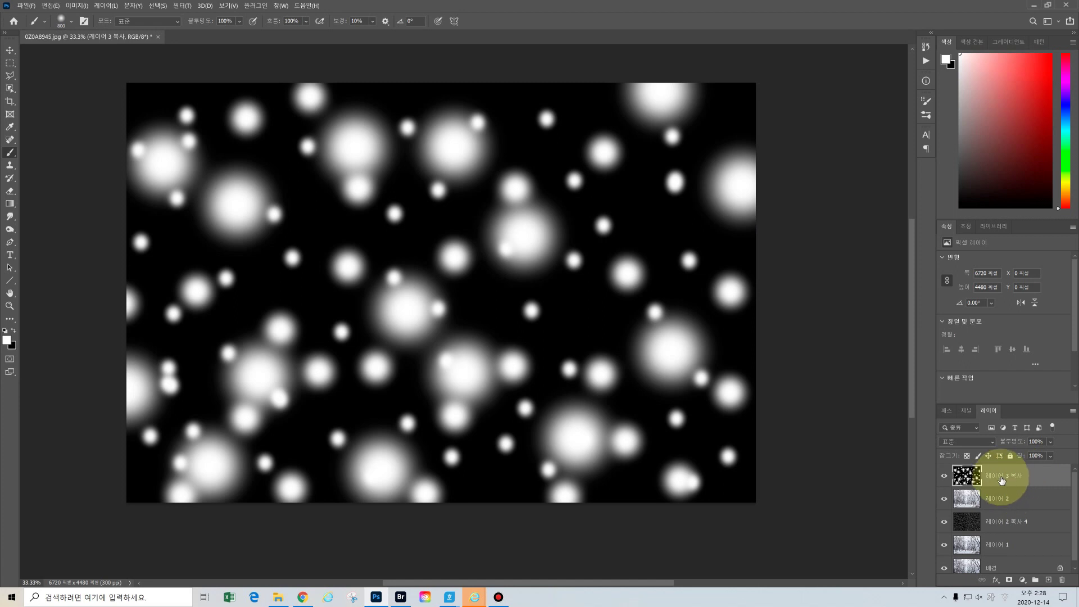
- Set the merged snowflake layer's blend mode to Screen and its opacity to 70%
left_click(992, 444)
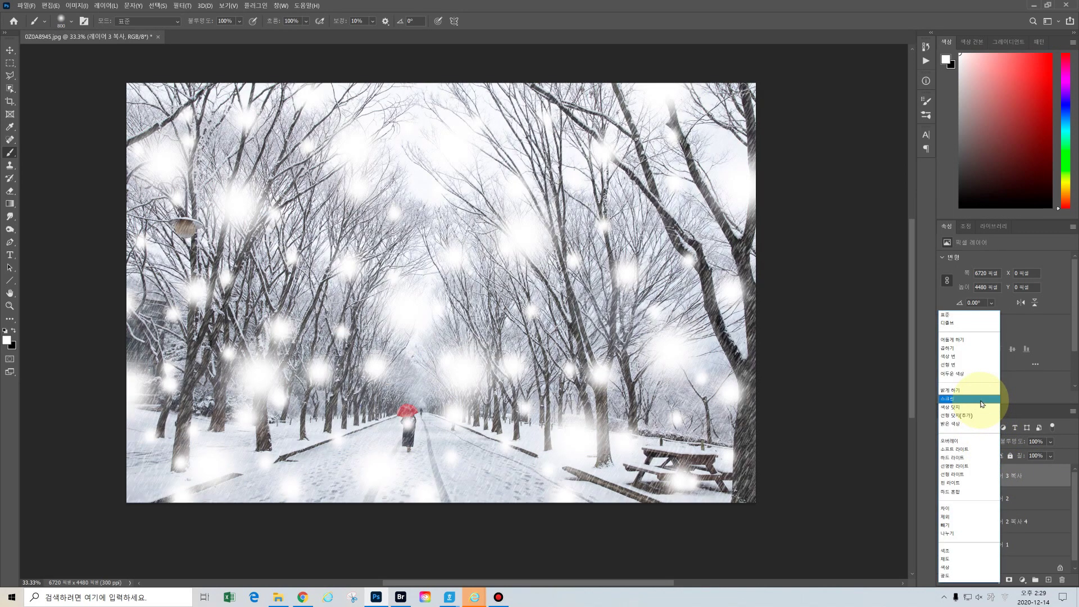
left_click(982, 399)
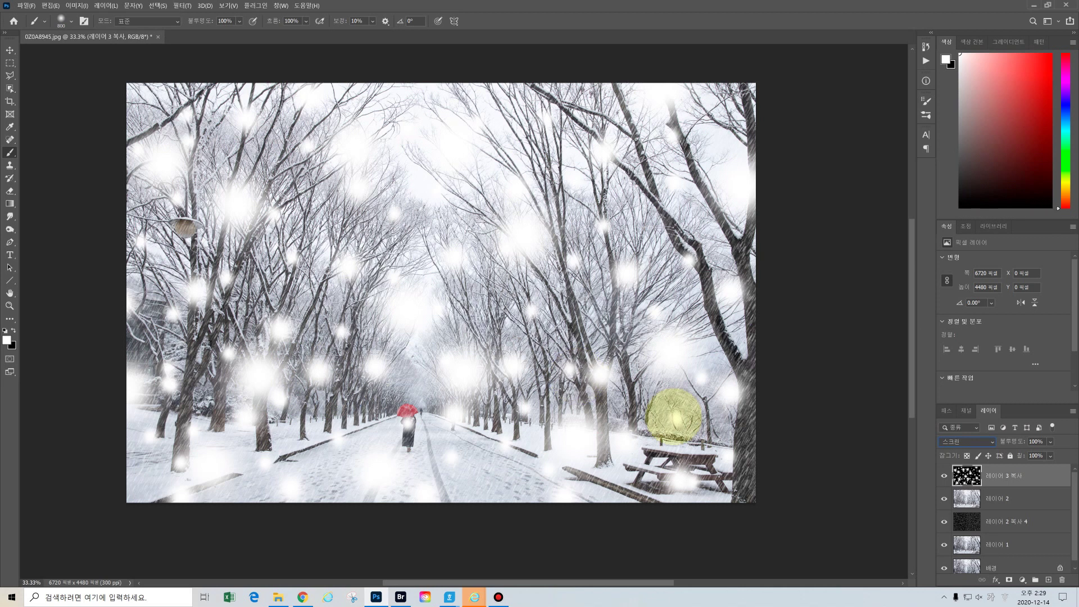
left_click(1050, 442)
left_click_drag(1052, 455, 1059, 455)
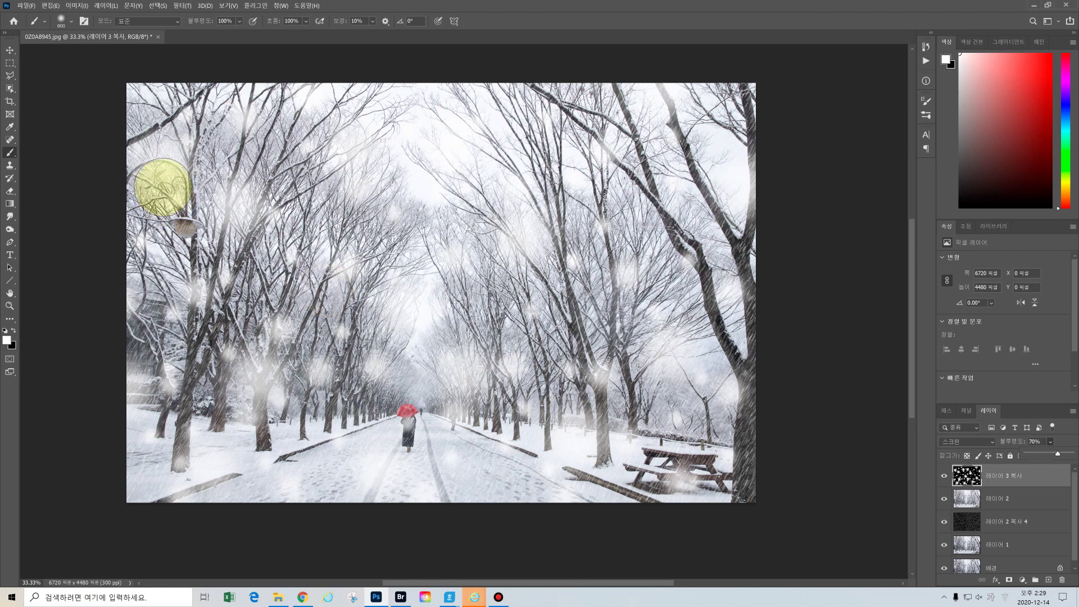
- Apply Hue/Saturation to the merged snowflake layer with hue -15, saturation -14 and lightness -27
left_click(80, 7)
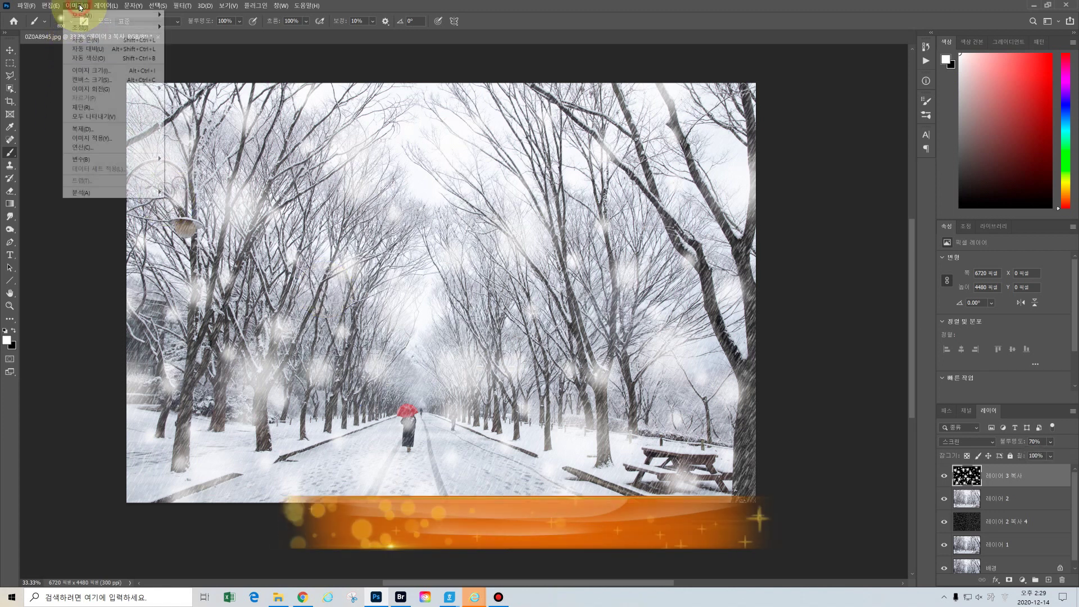
mouse_move(113, 27)
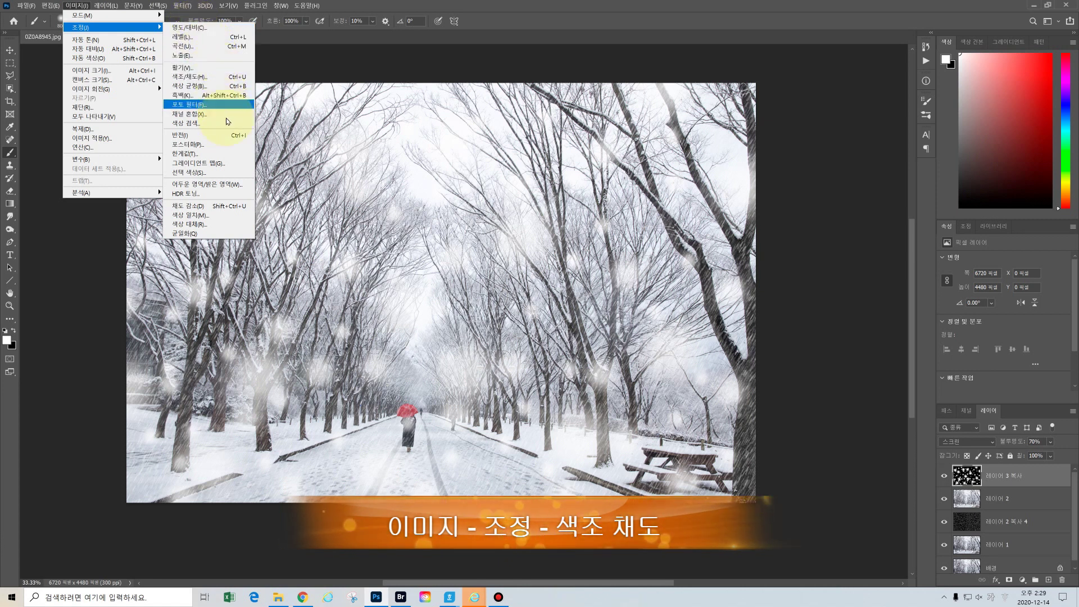
left_click(225, 76)
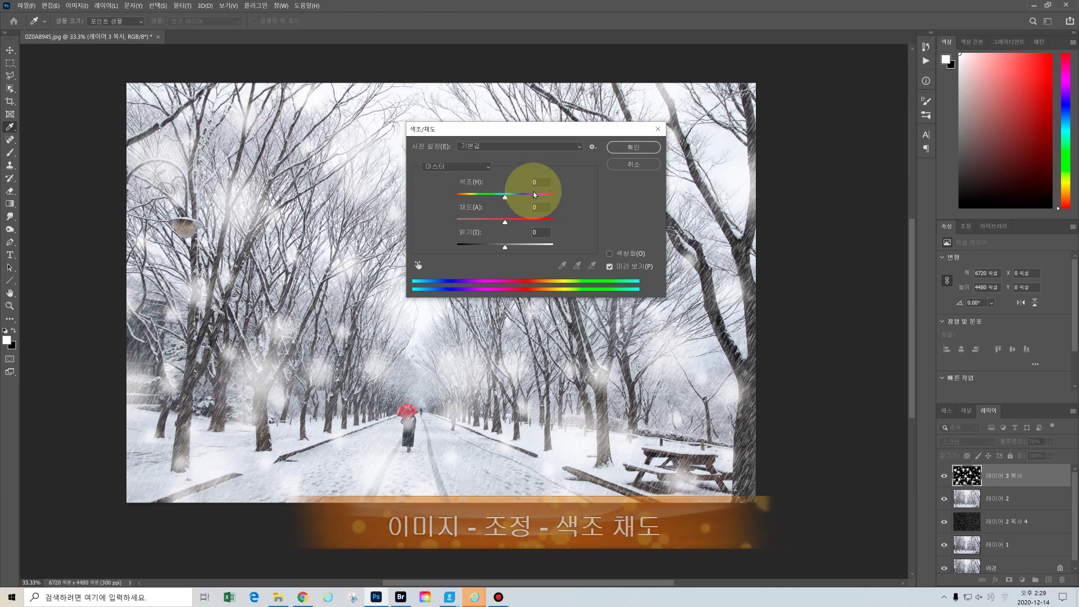
left_click_drag(589, 131, 911, 176)
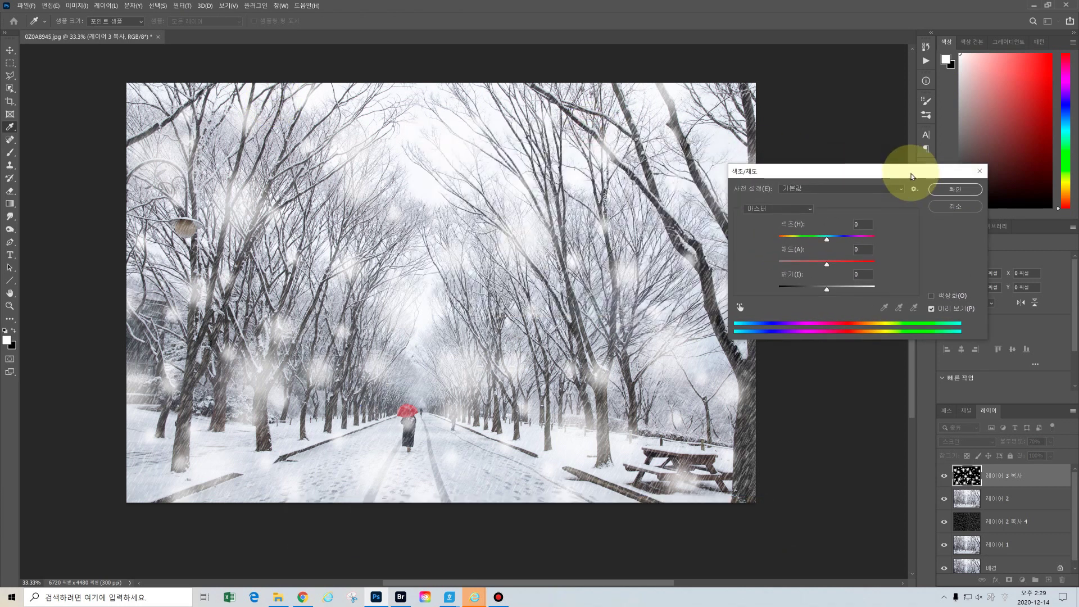
left_click_drag(827, 240, 820, 243)
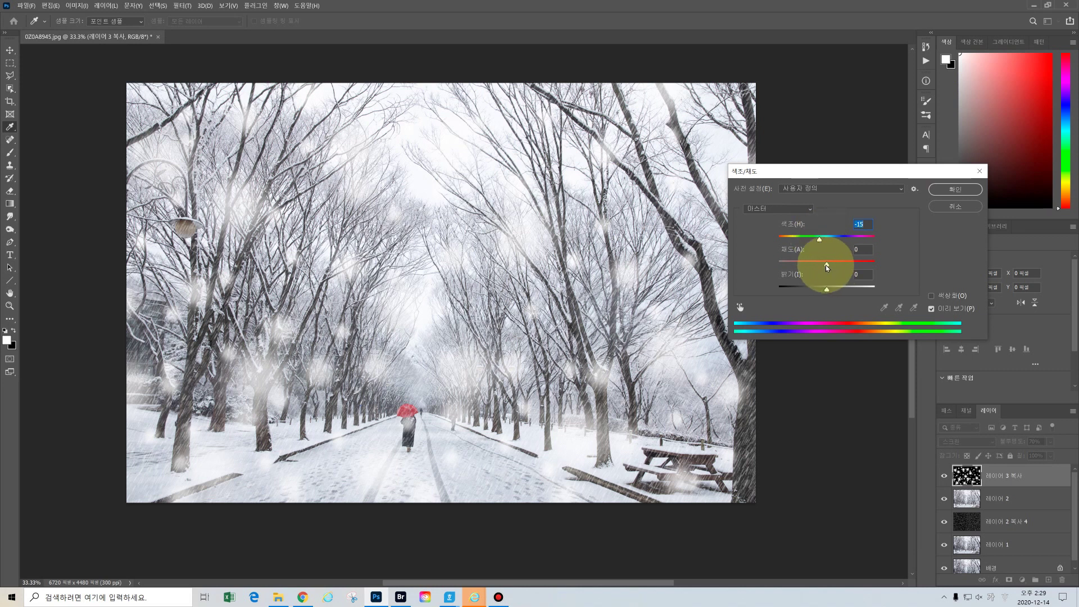
left_click_drag(826, 268, 821, 268)
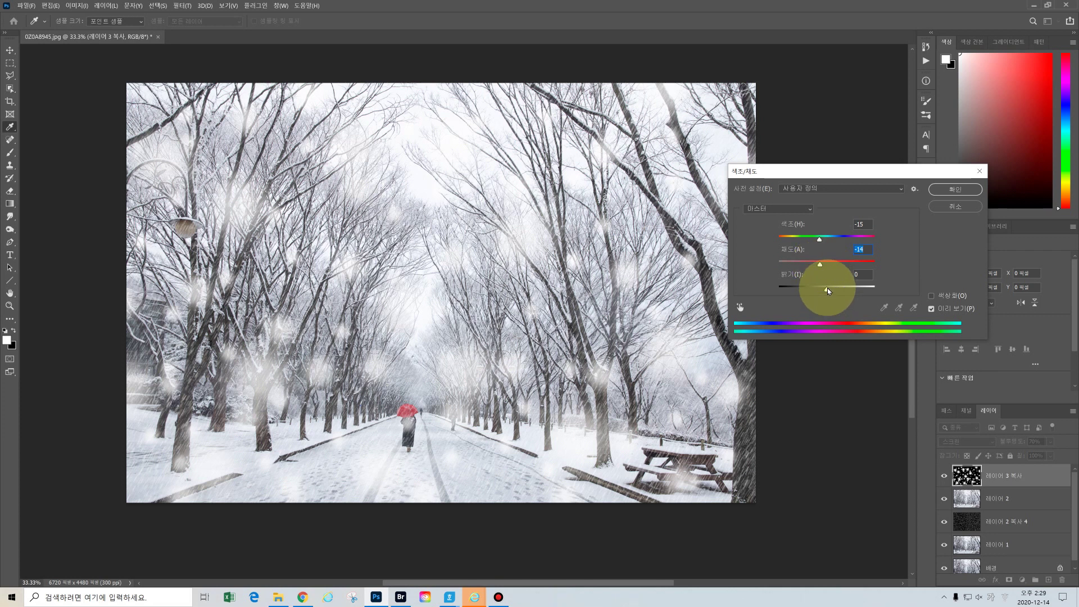
mouse_move(826, 290)
left_mouse_down()
mouse_move(836, 291)
mouse_move(816, 288)
left_mouse_up()
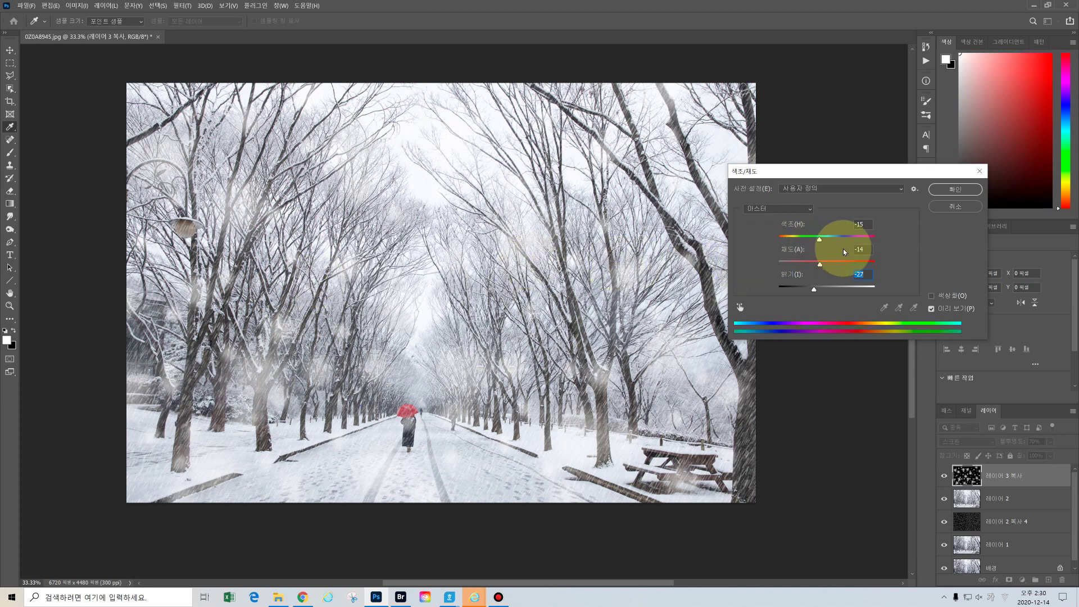
left_click(952, 190)
key("b")
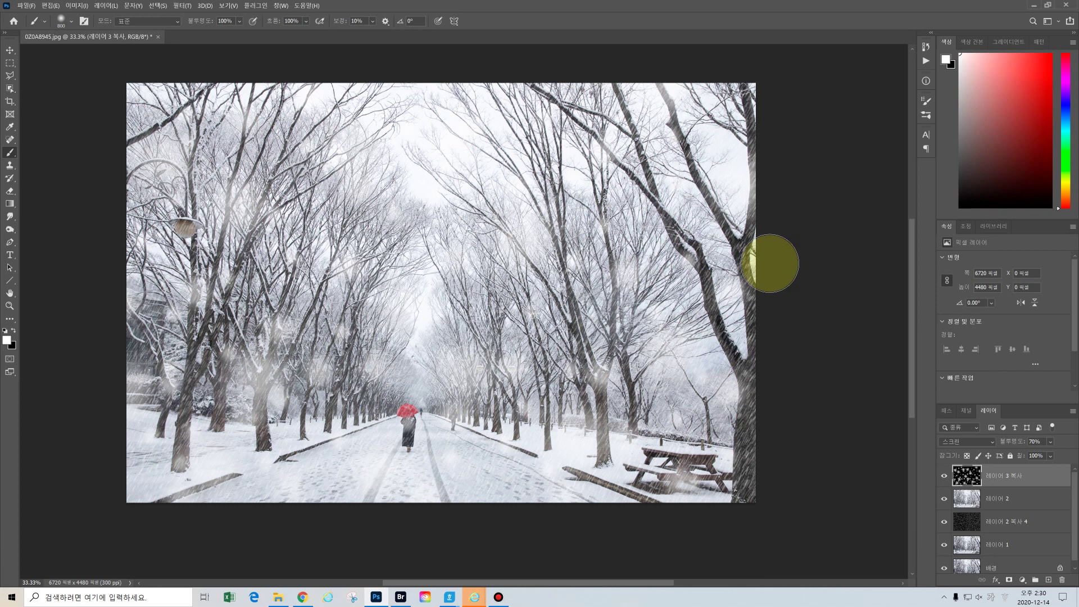
- Stamp all visible layers into a new top layer and apply Color Balance with a midtone yellow–blue level of 28
key("ctrl+shift+alt+e")
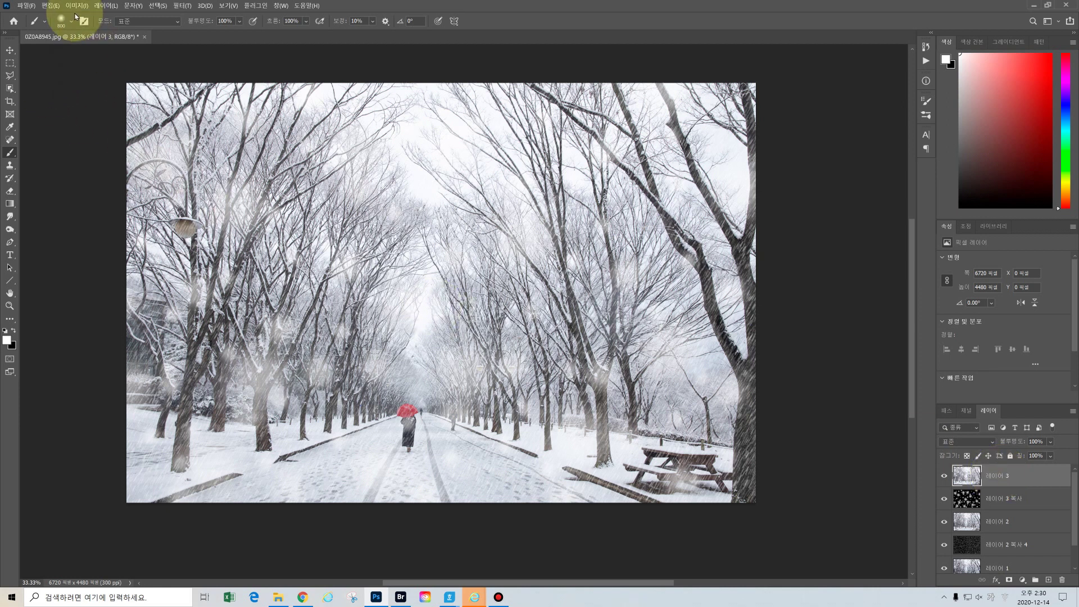
left_click(76, 5)
mouse_move(84, 29)
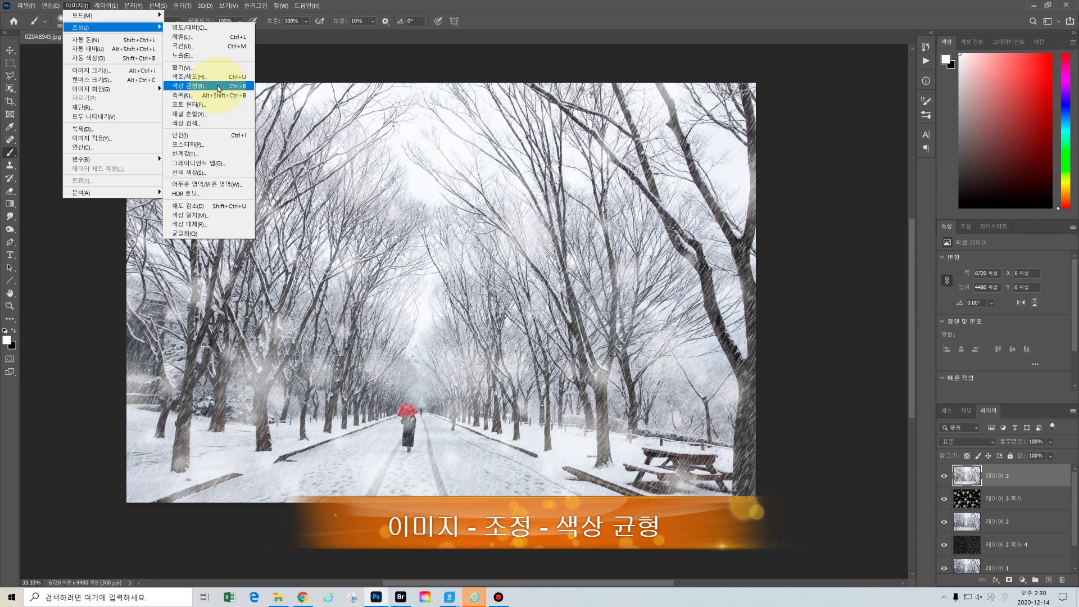
left_click(218, 87)
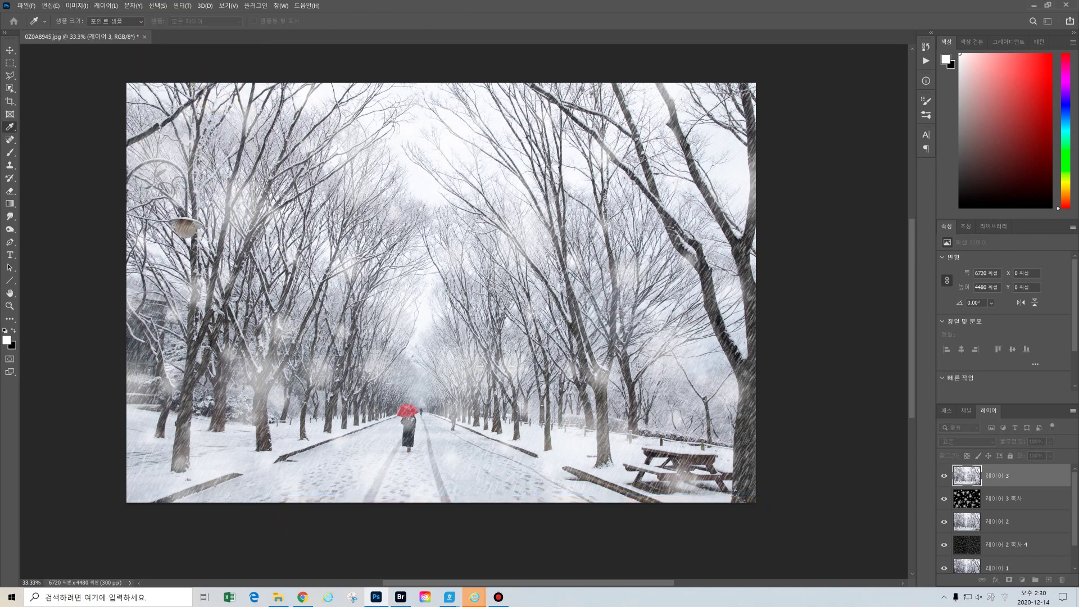
left_click_drag(766, 164, 772, 145)
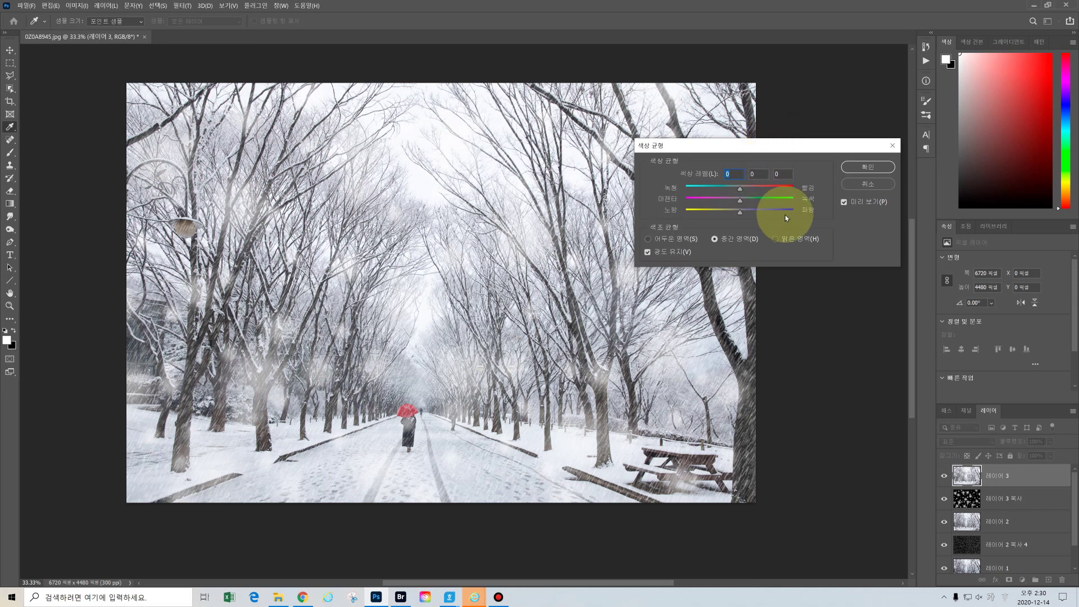
left_click(776, 174)
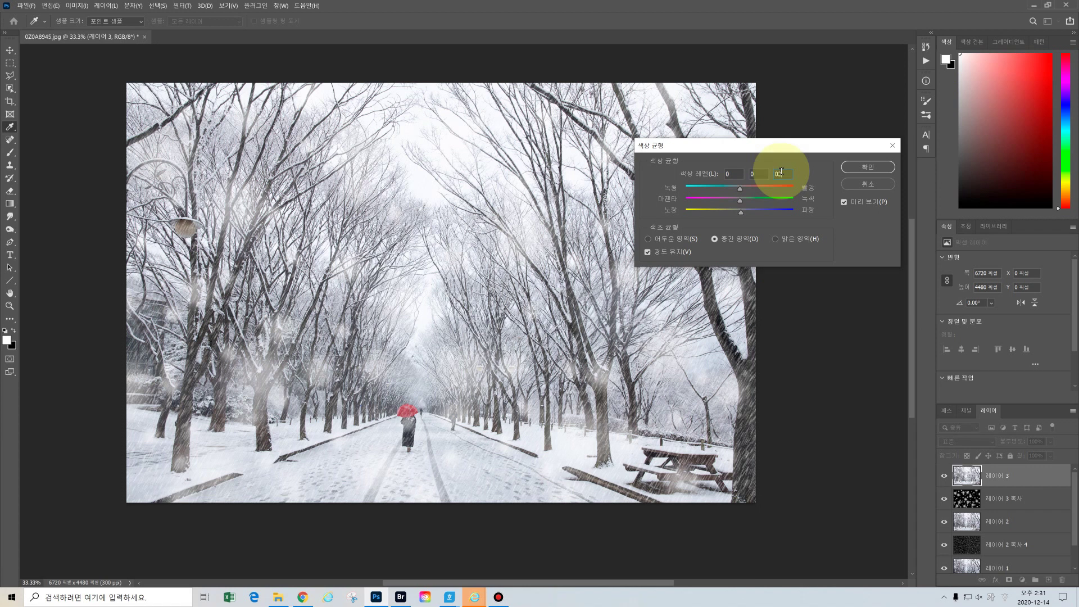
type("28")
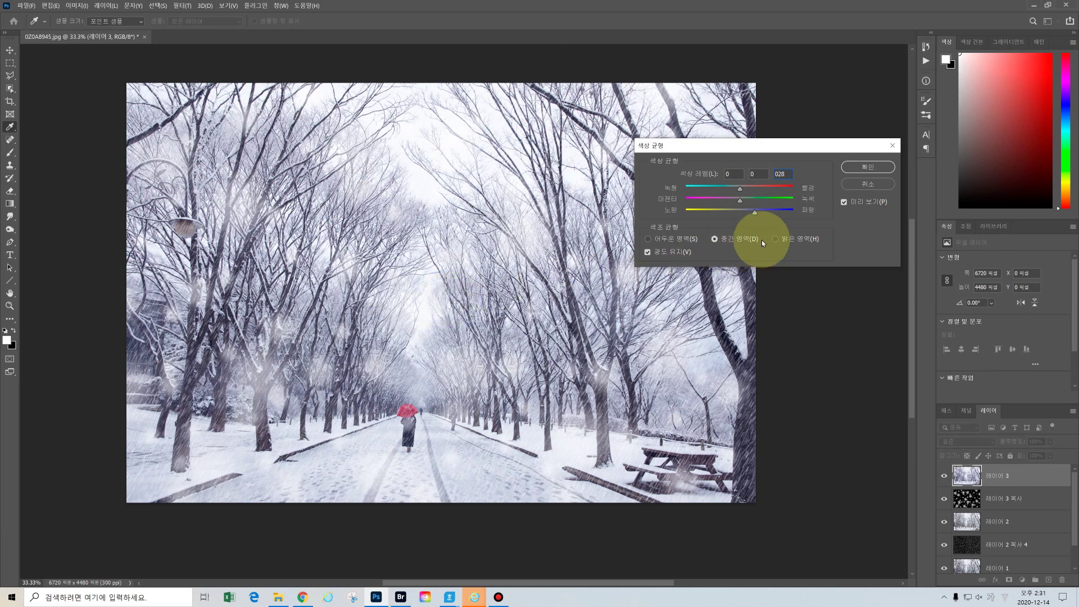
left_click(790, 175)
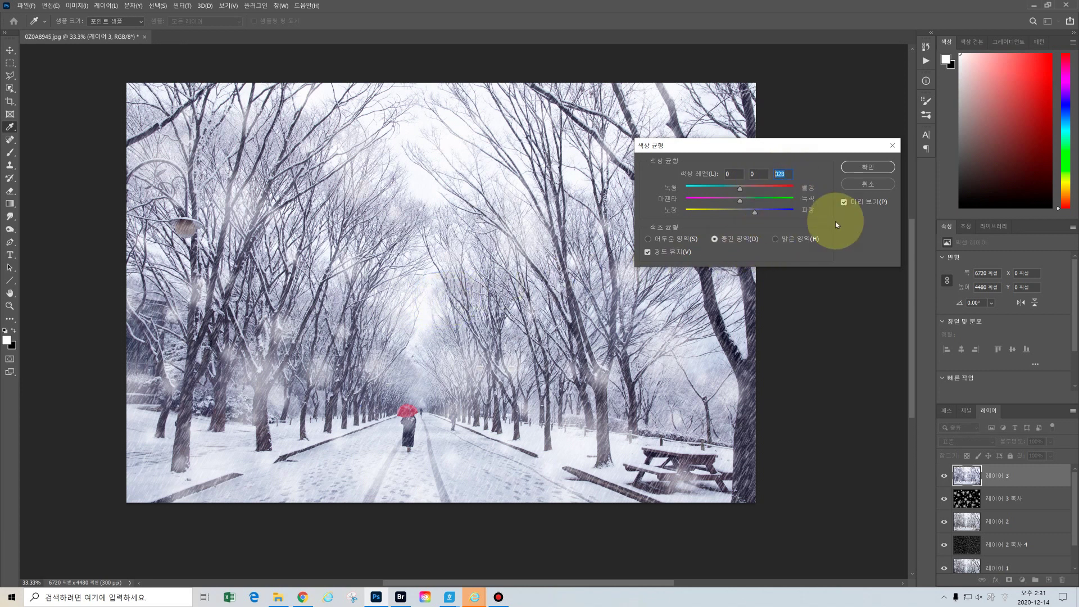
type("28")
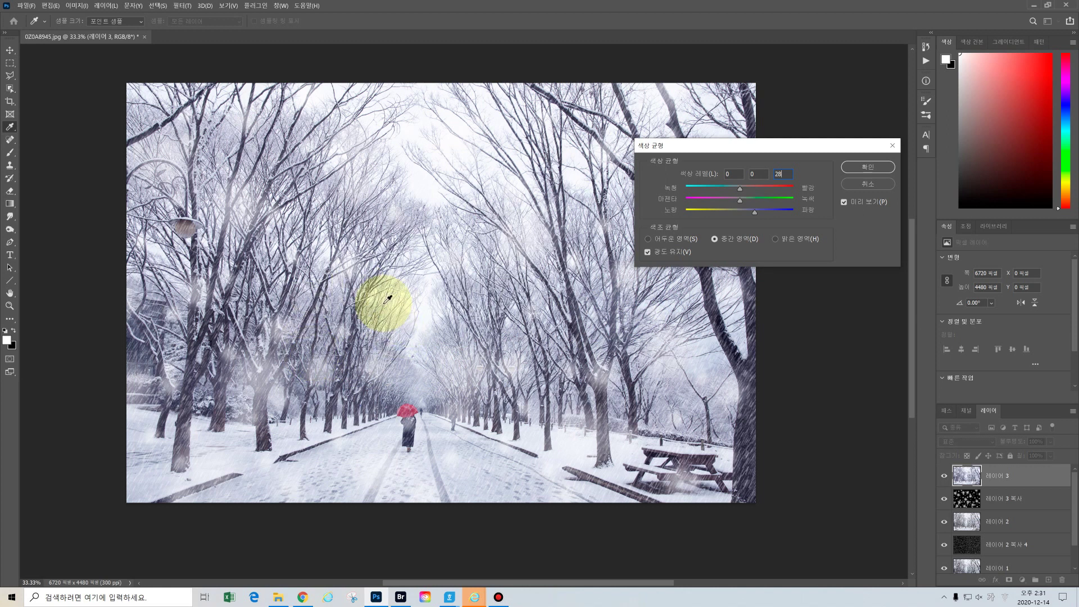
left_click(866, 170)
key("b")
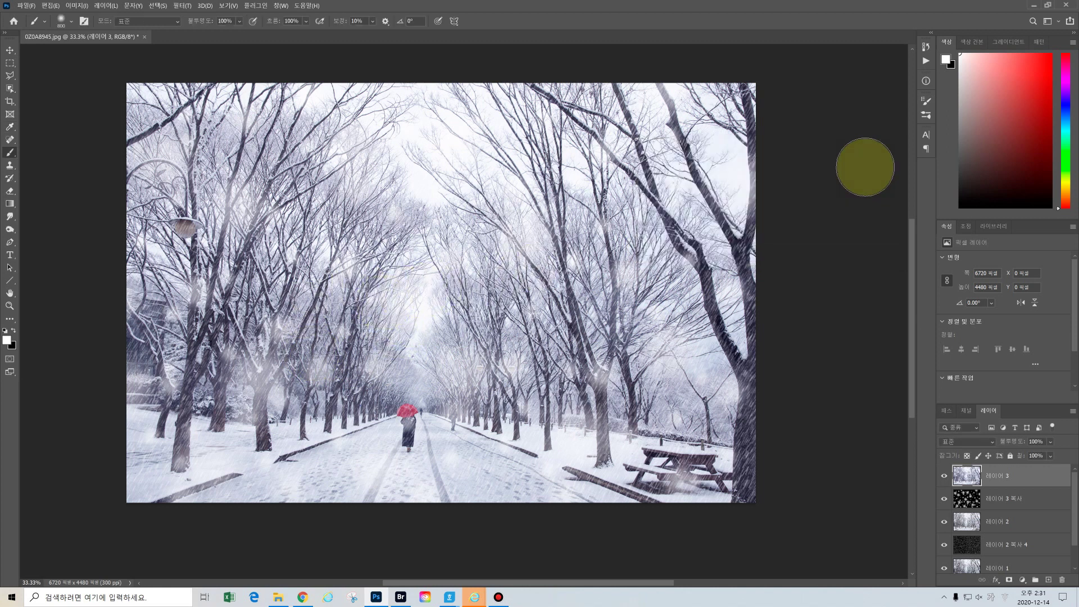
- Open the Camera Raw Filter on the stamped layer and raise the exposure to +0.65
left_click(186, 6)
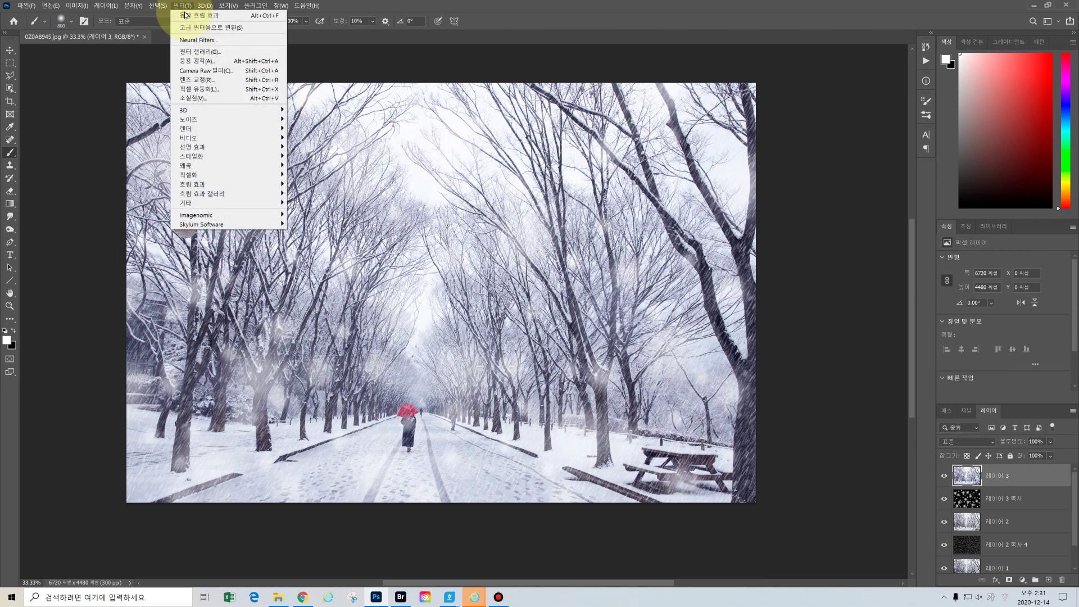
left_click(216, 75)
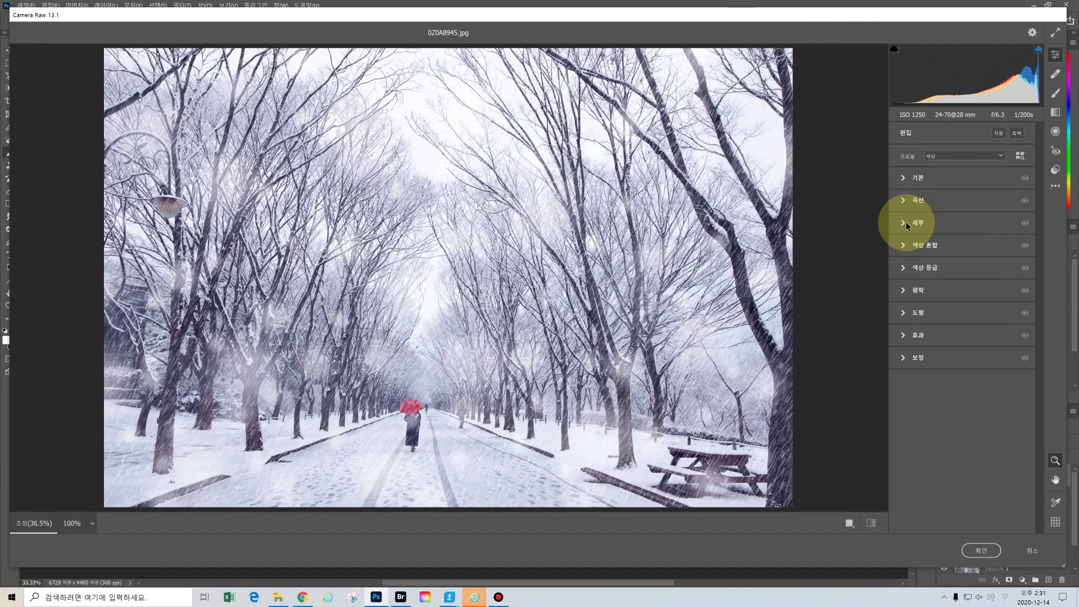
left_click(904, 177)
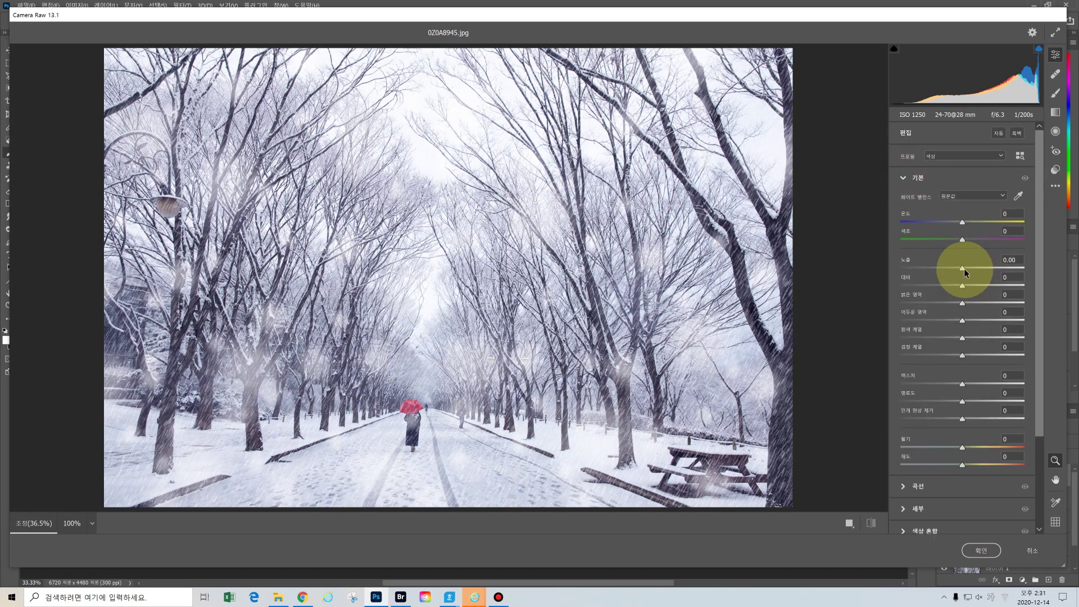
left_click_drag(965, 273, 973, 269)
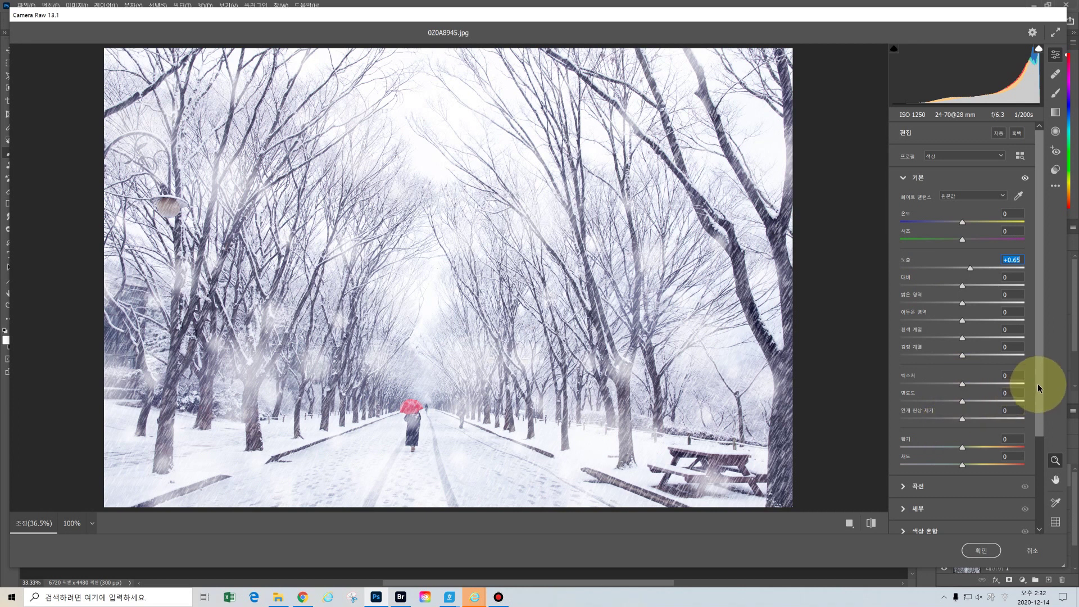
- Shift the Color Mixer's HSL hues to blues +31 and purples +25 using the targeted adjustment tool on the large tree trunk
left_click_drag(1037, 384, 1036, 427)
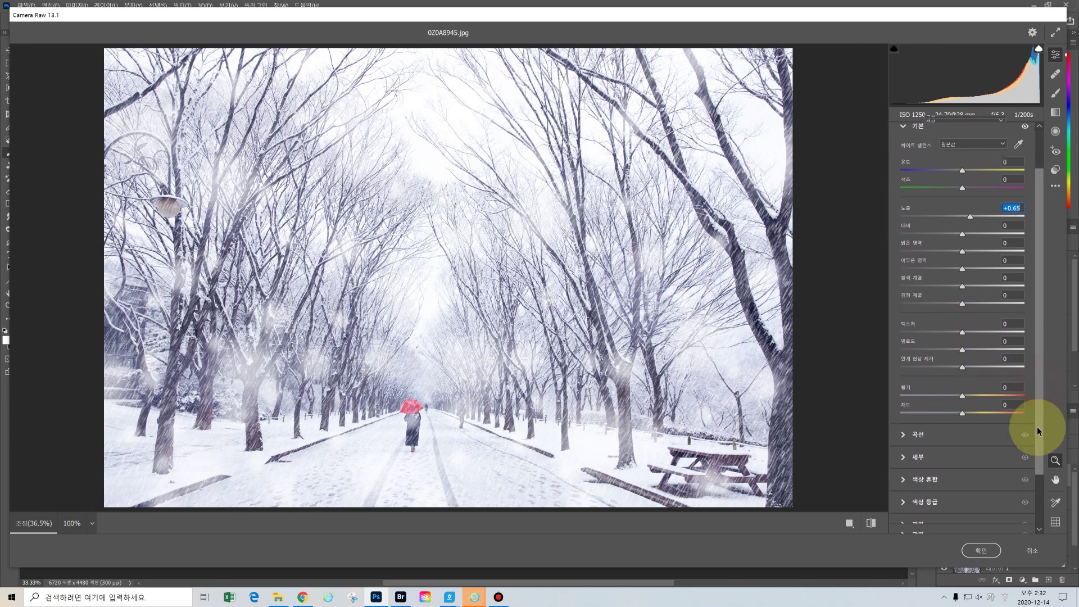
left_click(902, 473)
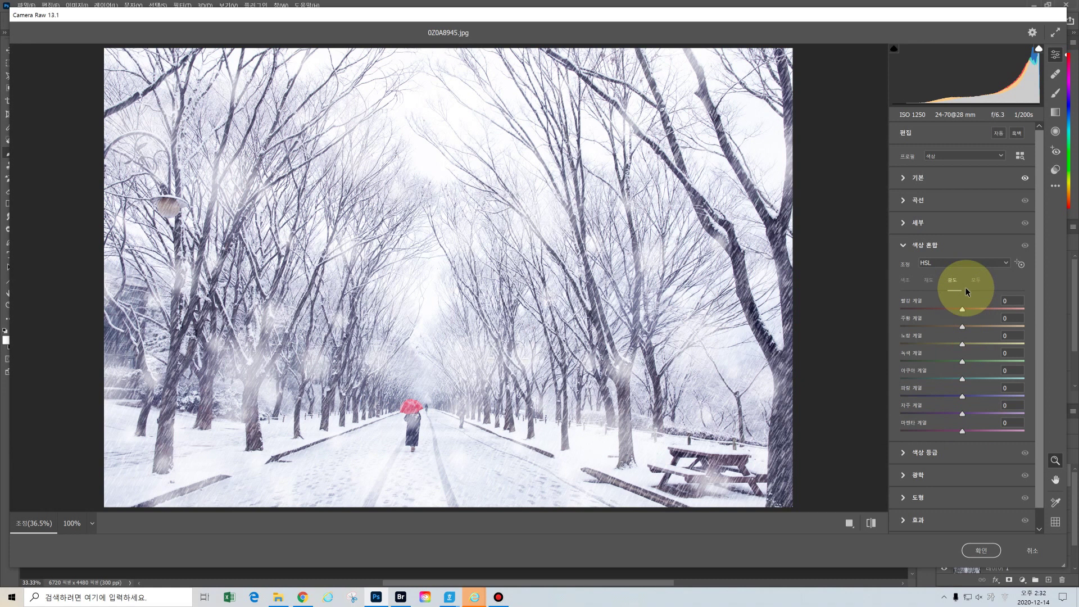
left_click(1006, 263)
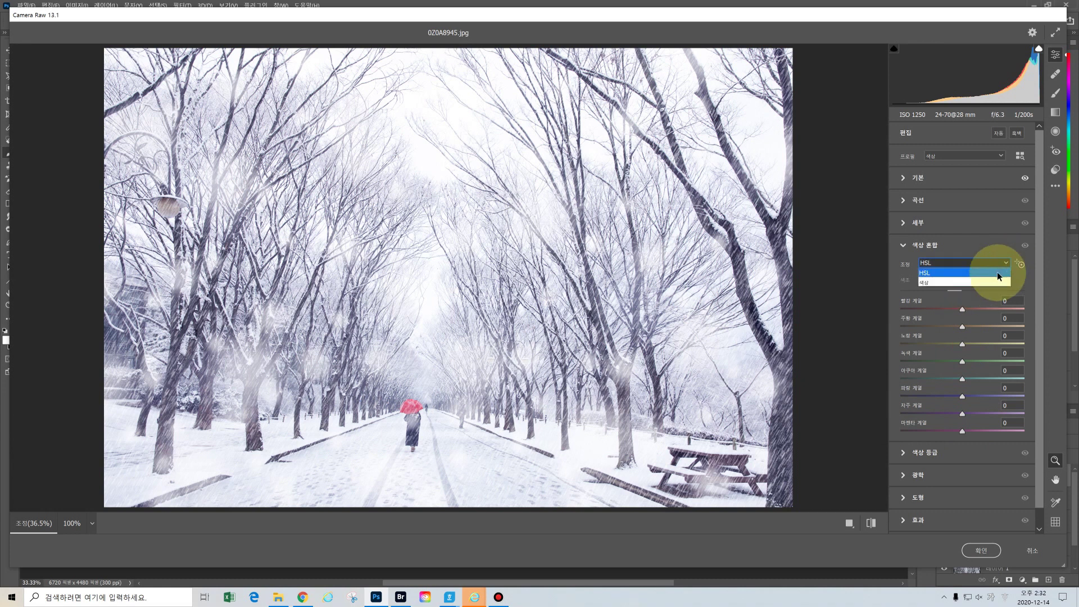
left_click(992, 282)
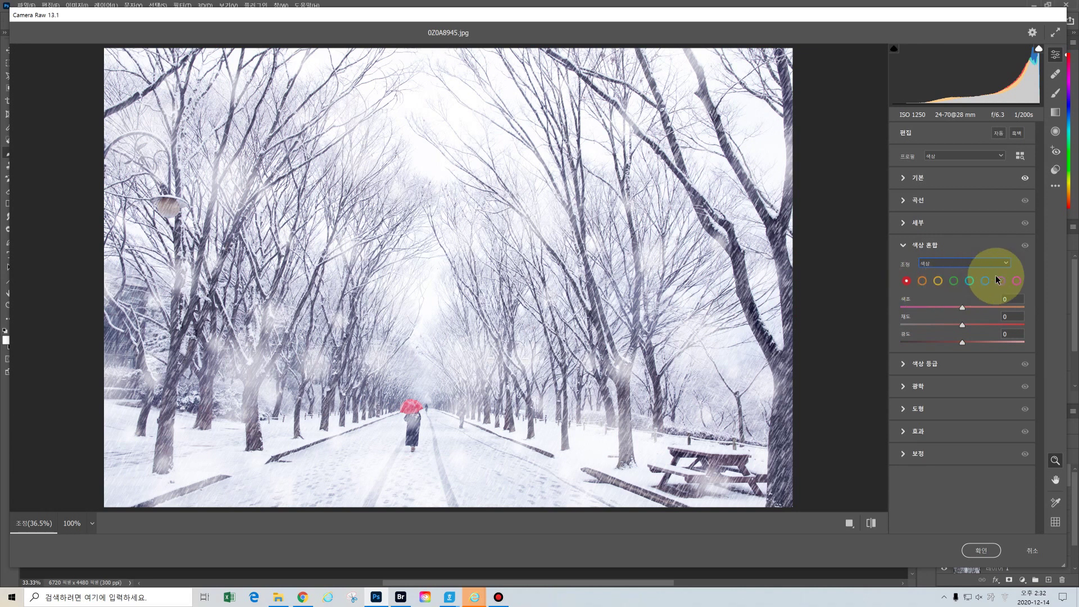
left_click(1005, 263)
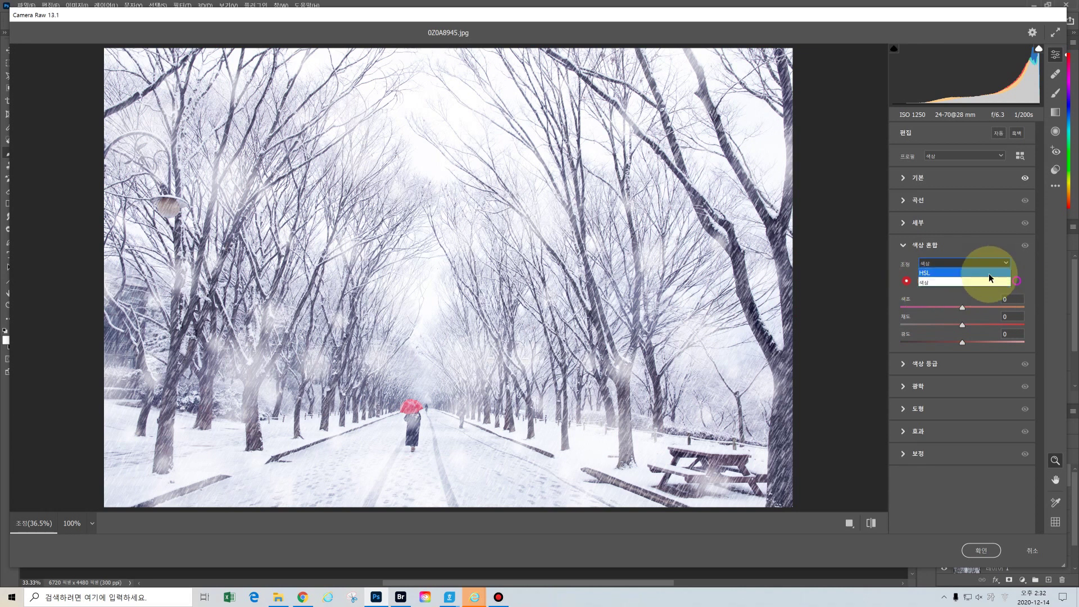
left_click(989, 273)
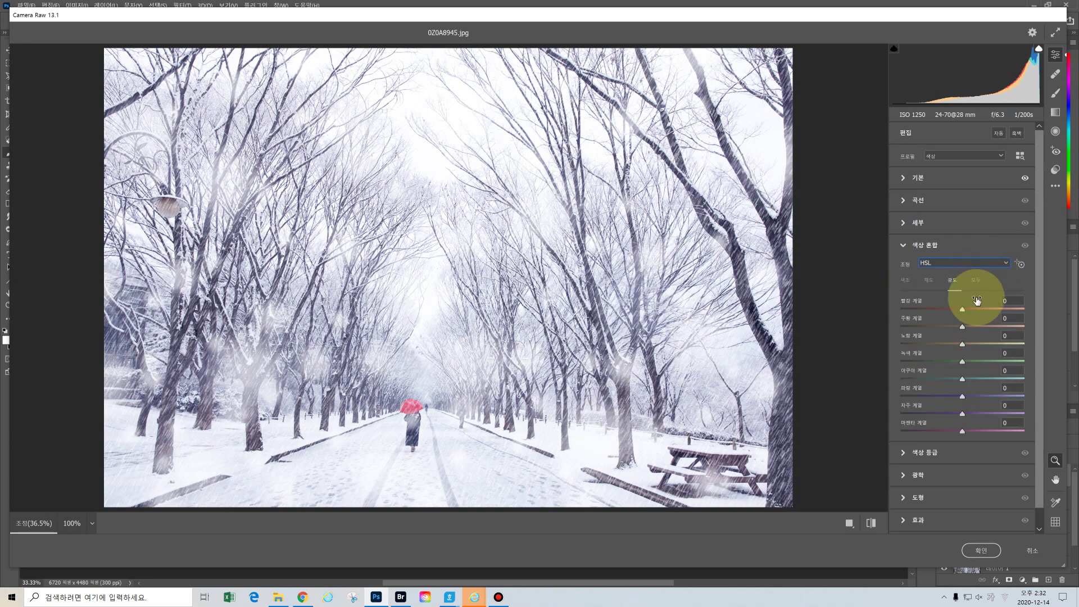
left_click(906, 281)
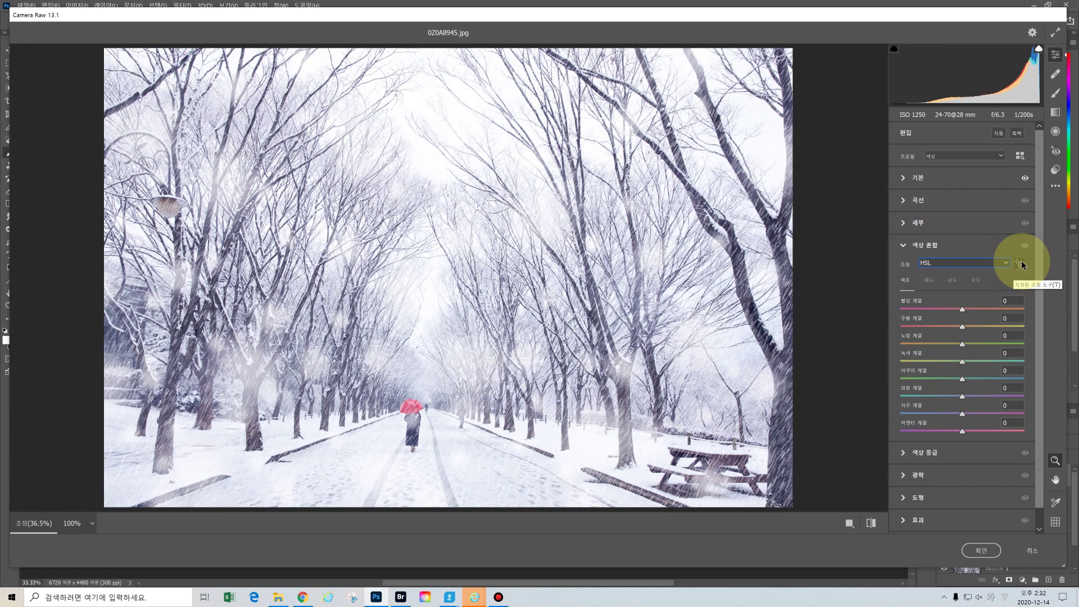
left_click(1021, 264)
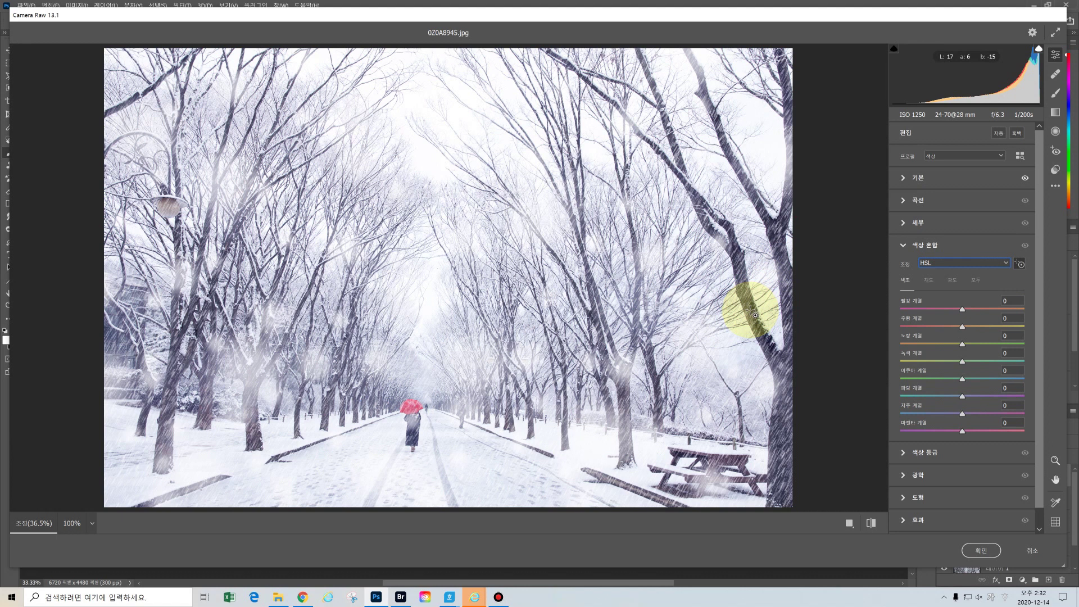
left_click_drag(756, 316, 779, 296)
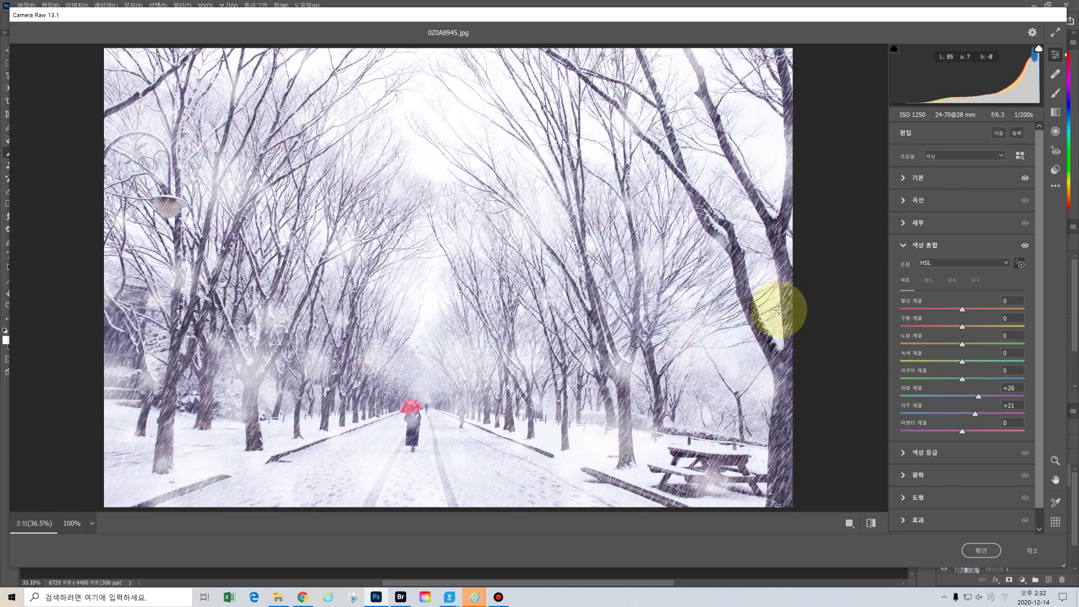
left_click_drag(768, 341, 763, 337)
left_click_drag(747, 300, 750, 299)
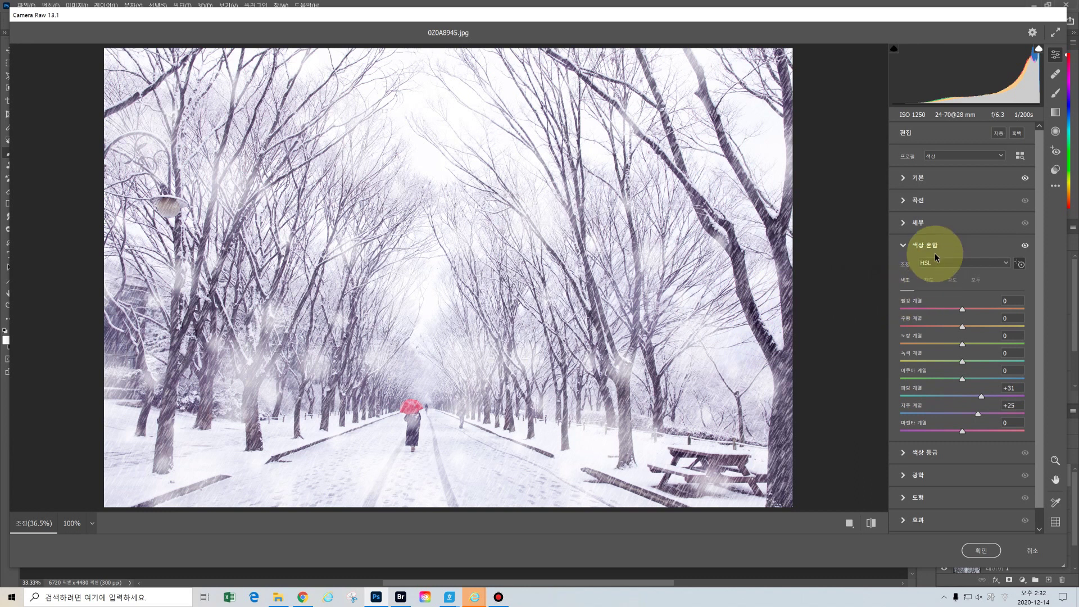
- Raise the middle of the tone curve to input 121, output 156 and apply the Camera Raw Filter
left_click(904, 201)
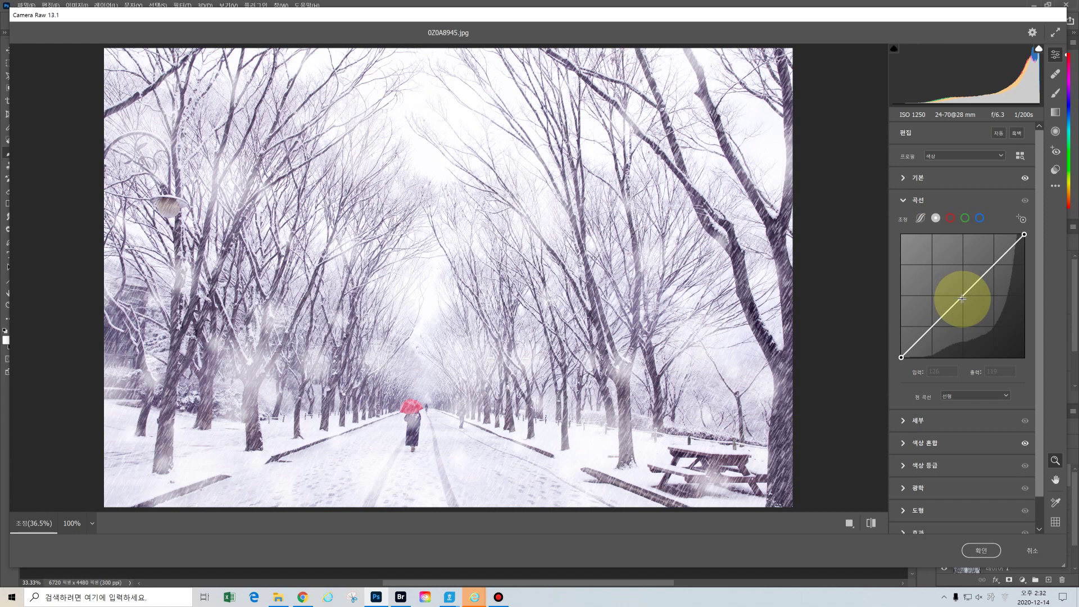
left_click_drag(963, 296, 959, 281)
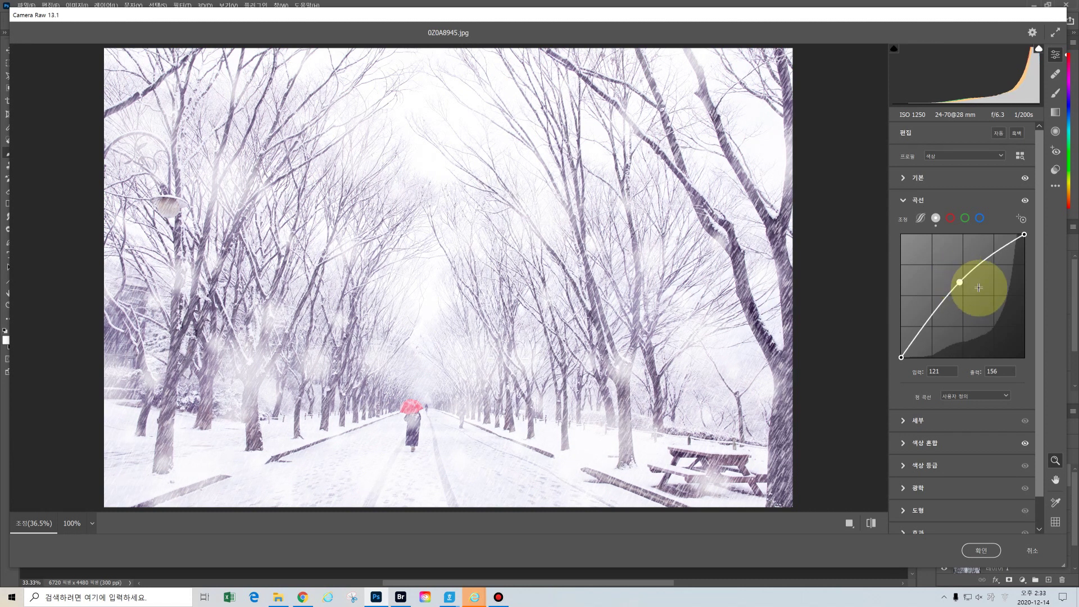
left_click(982, 551)
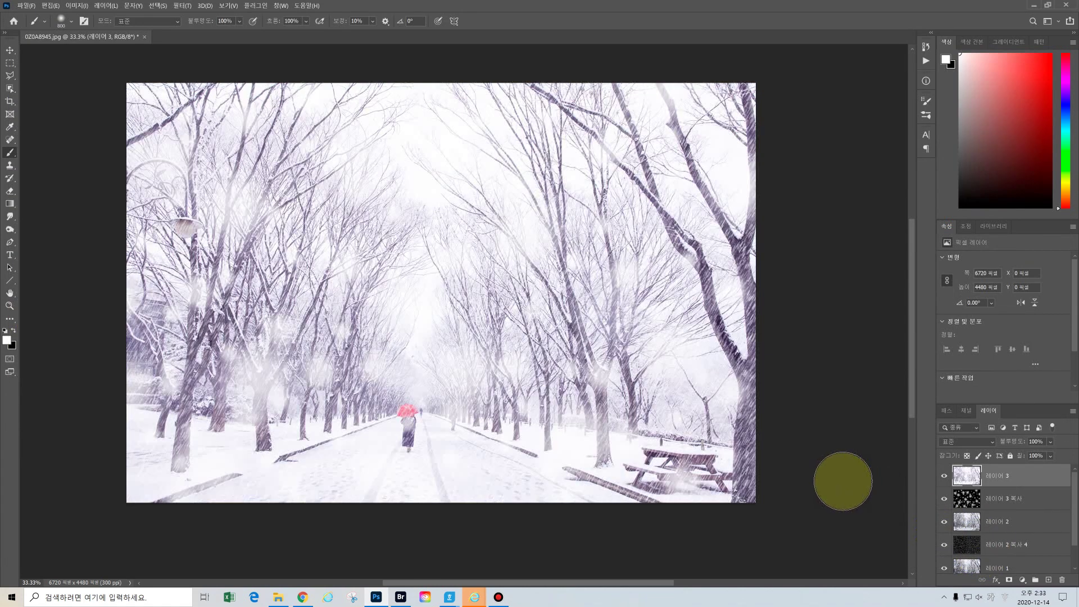
- Hide the four layers between the top stamped layer and the background: 레이어 3 복사, 레이어 2, 레이어 2 복사 4 and 레이어 1
scroll(1073, 495, "down", 1)
scroll(1073, 496, "up", 1)
left_click(944, 495)
left_click(944, 519)
left_click(944, 543)
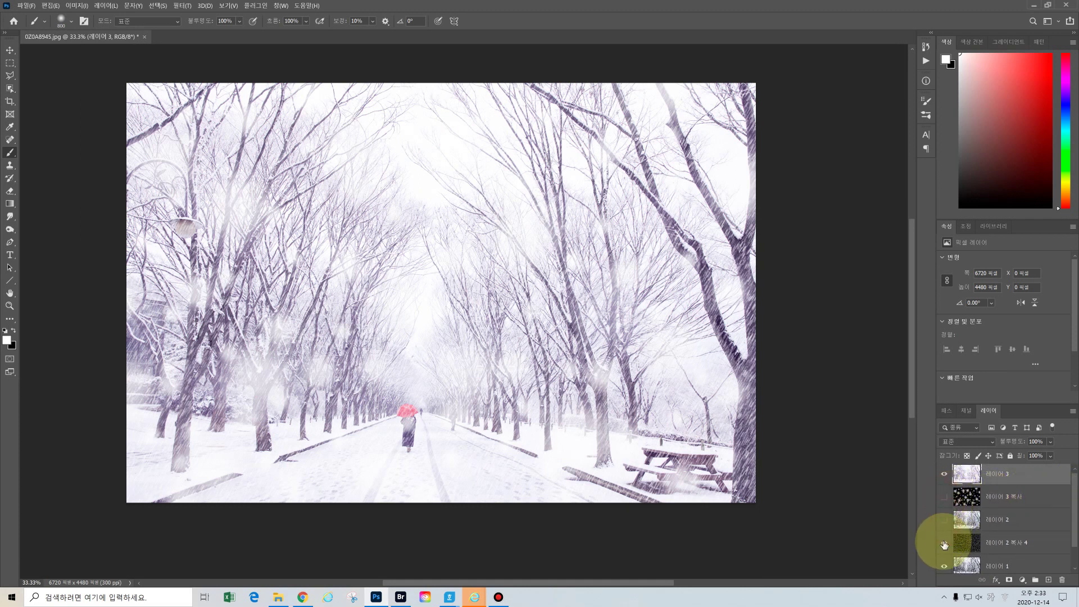
scroll(1065, 527, "down", 2)
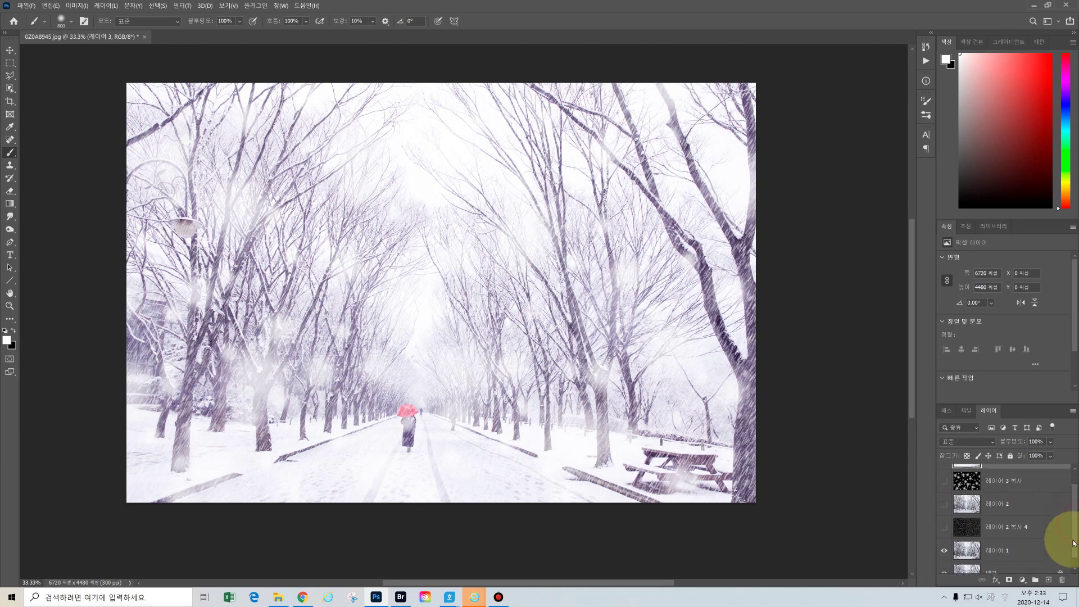
left_click(945, 540)
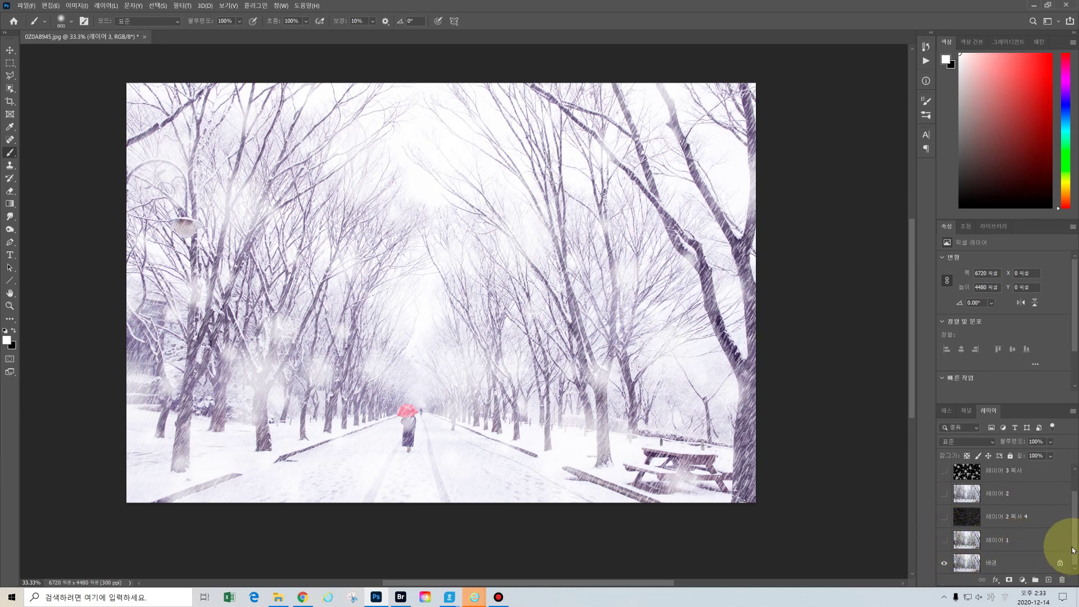
- Toggle the top layer's visibility off and on to compare the finished snow effect with the original photo
scroll(1077, 548, "up", 1)
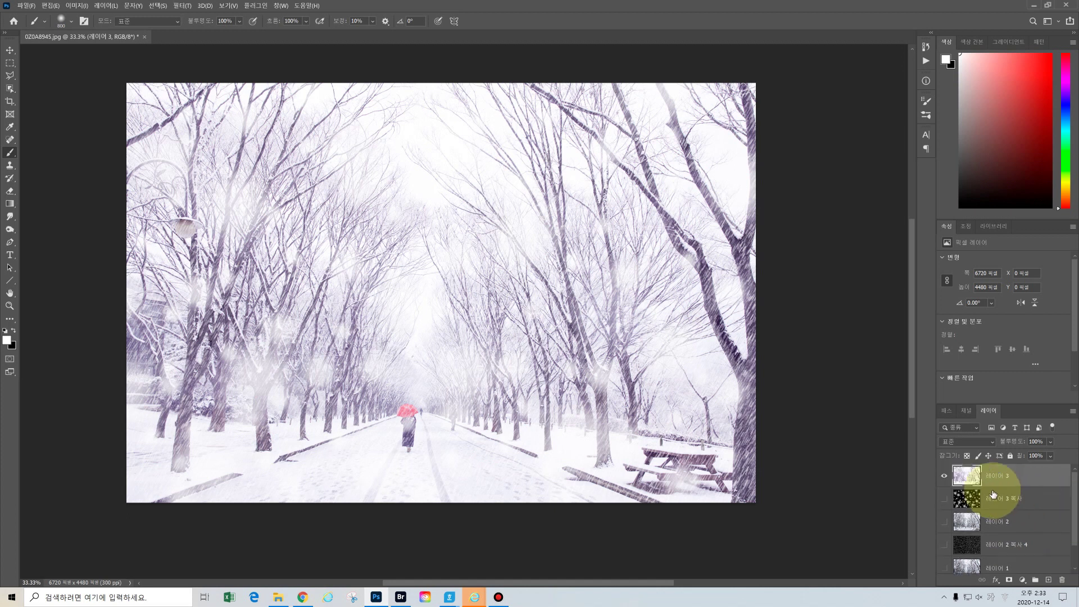
left_click(947, 476)
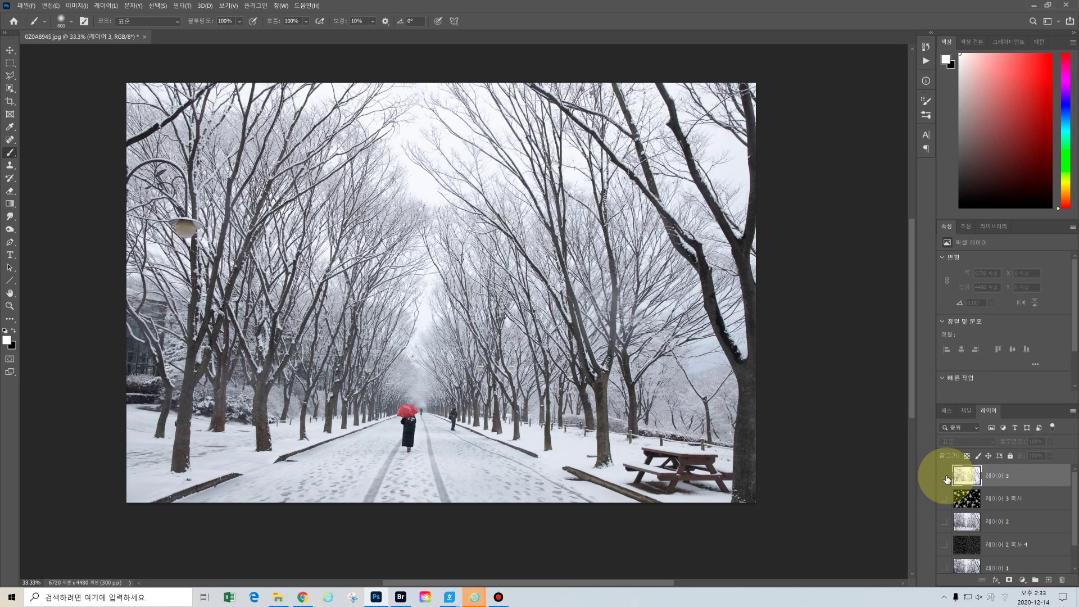
left_click(947, 476)
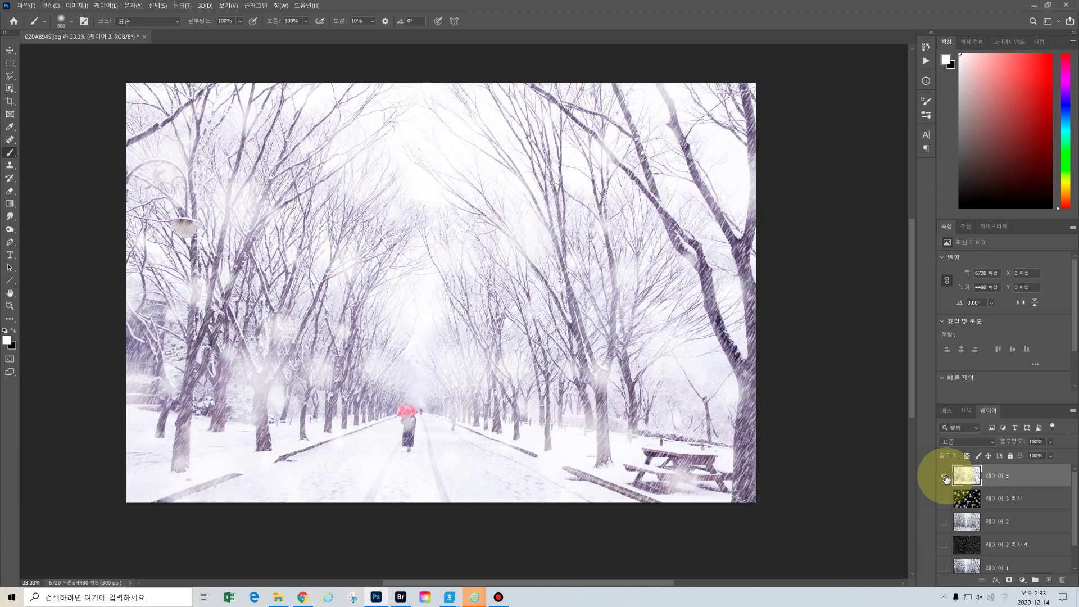